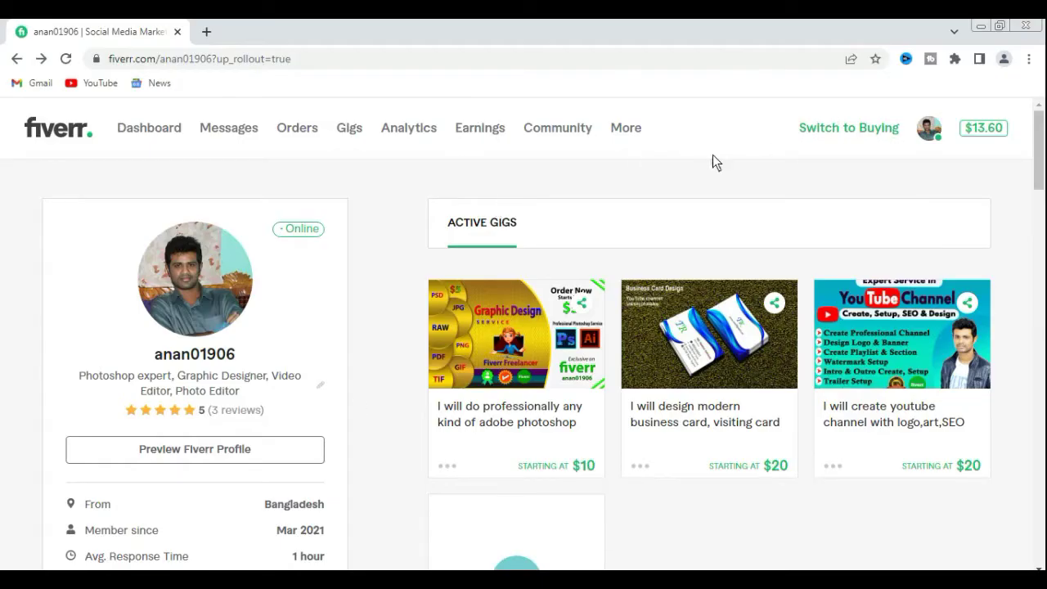
- Create a new gig and enter the title "do any kind of adobe photoshop Editing" after "I will"
click(354, 135)
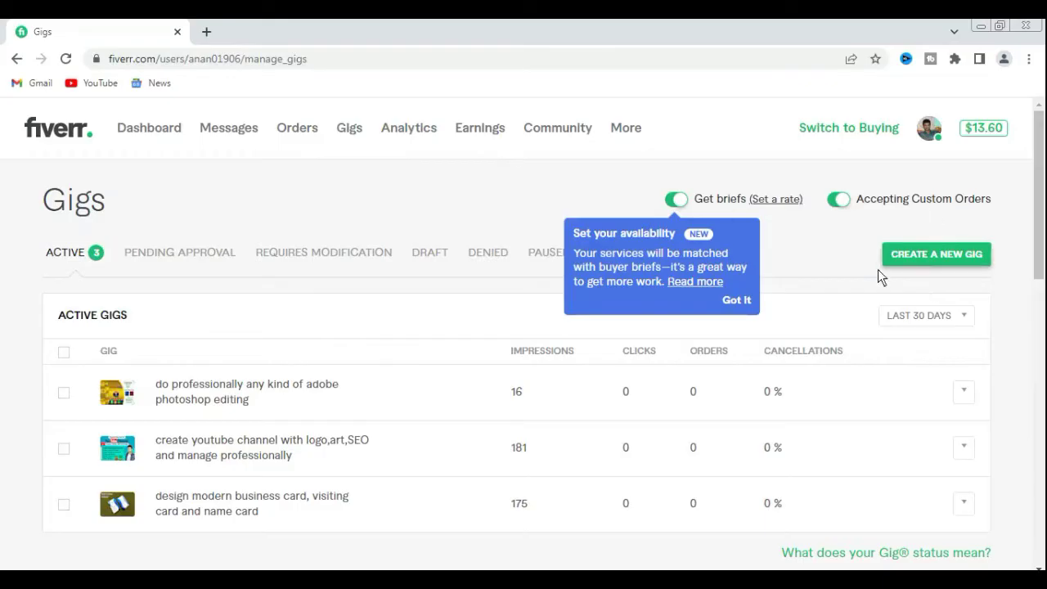
click(939, 258)
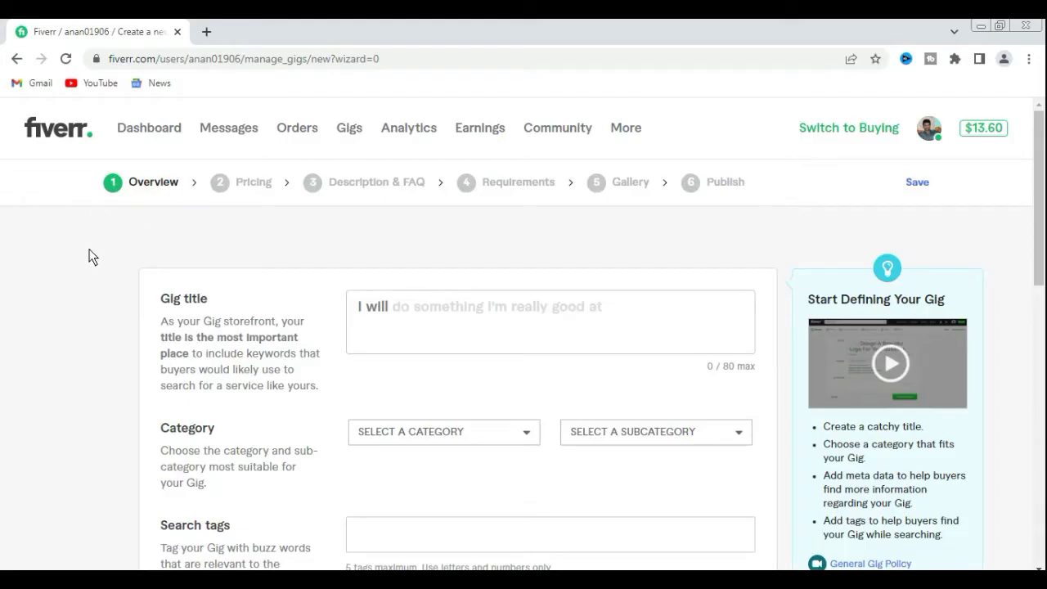
mouse_move(182, 300)
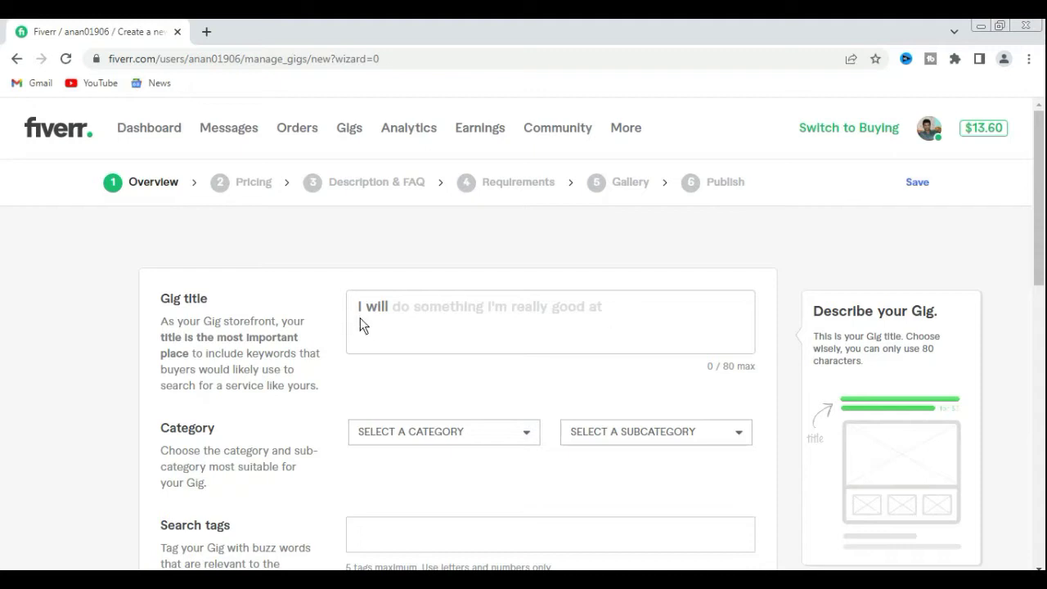
click(411, 311)
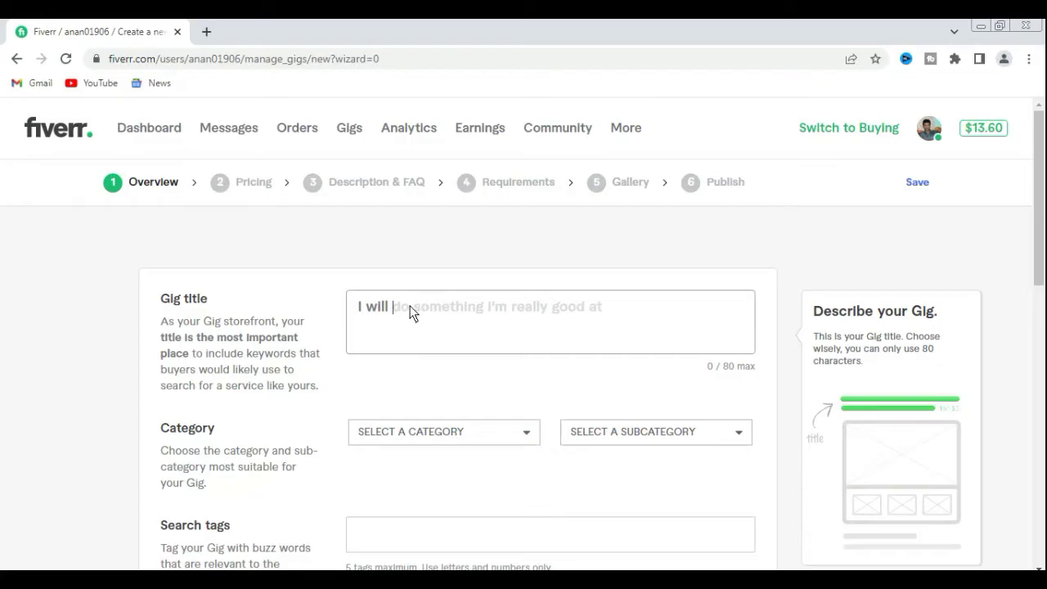
text(do)
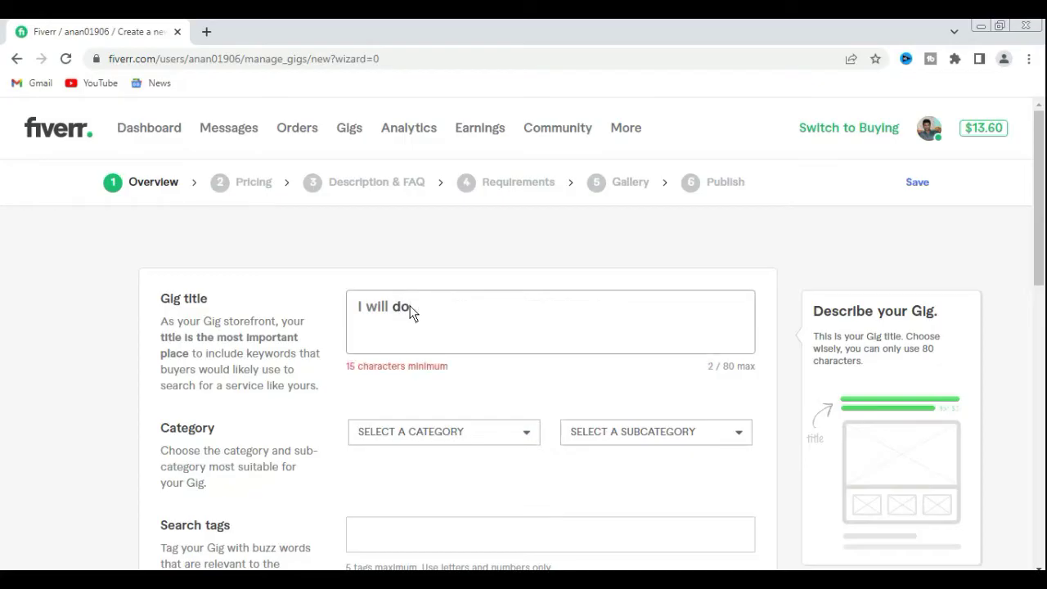
text( any kind of ad)
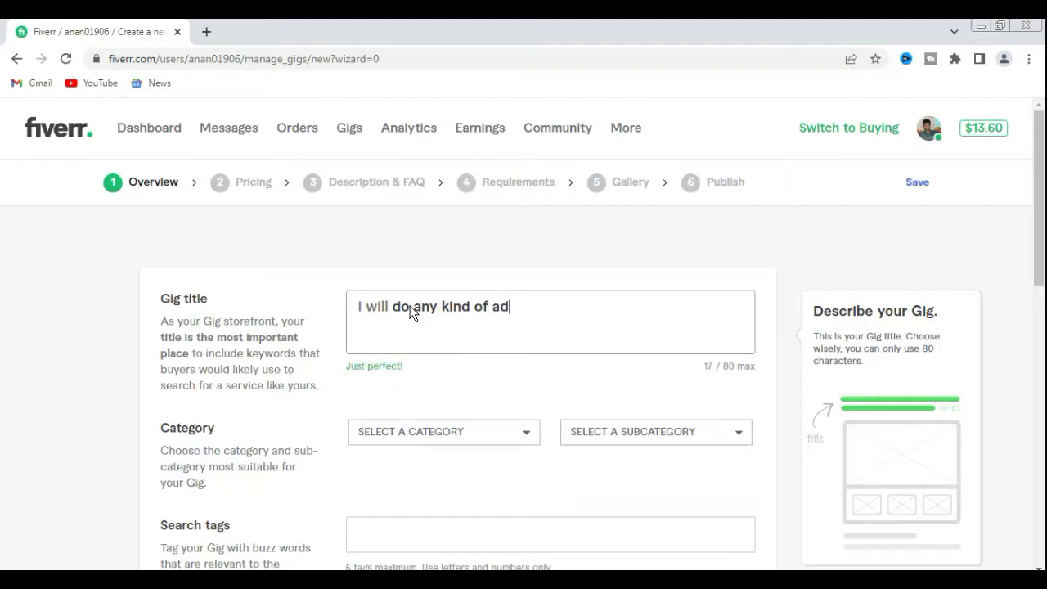
text(obe)
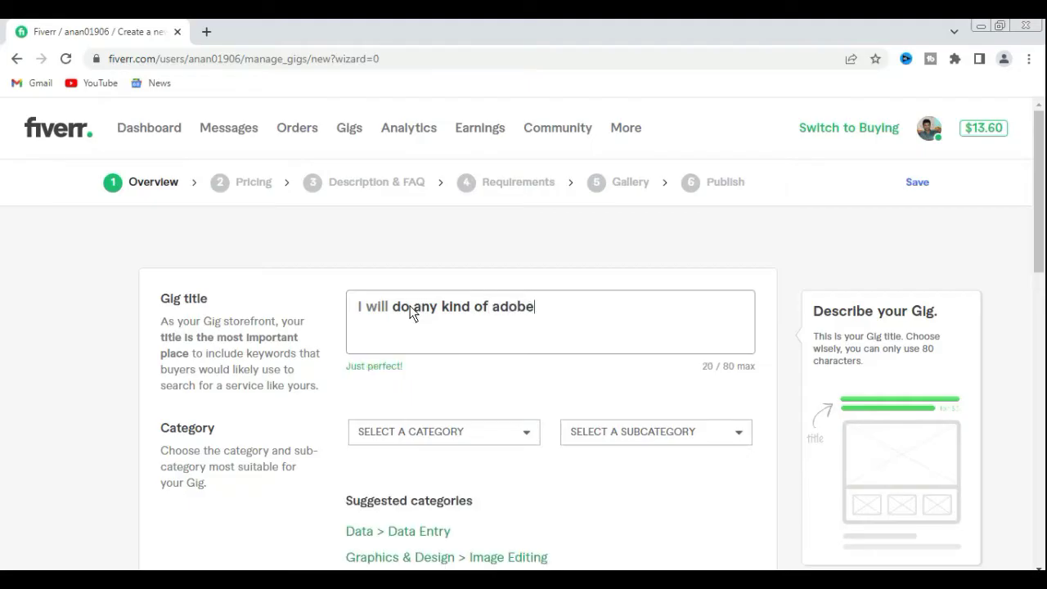
text( phot)
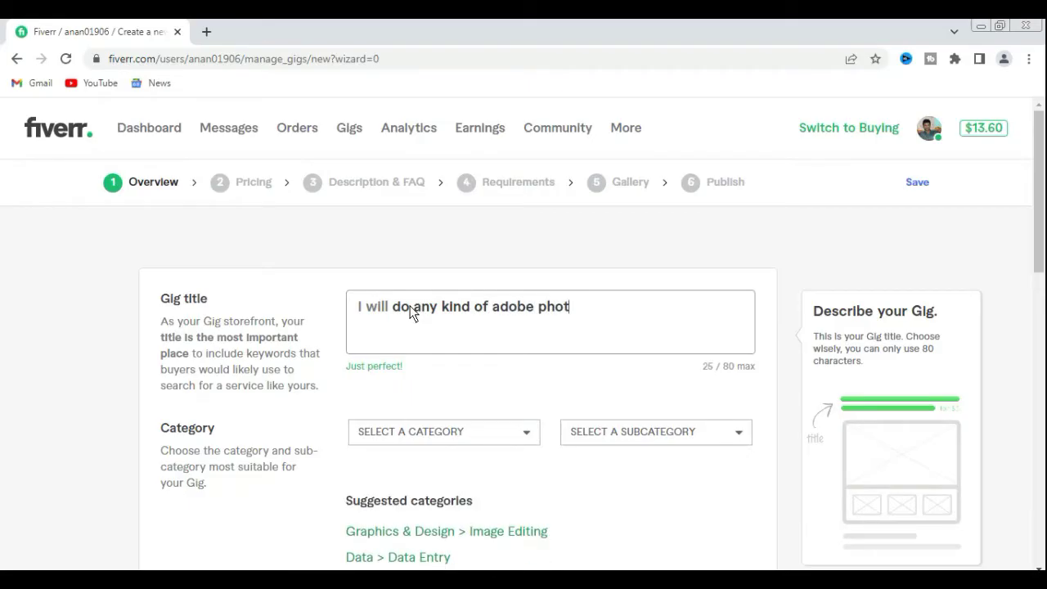
text(oshop )
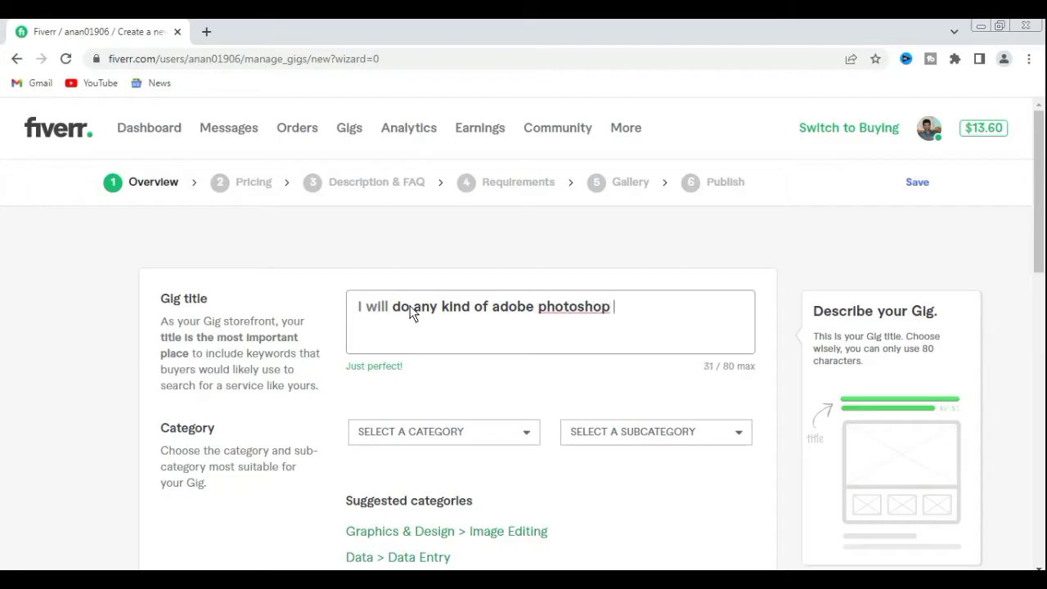
text(E)
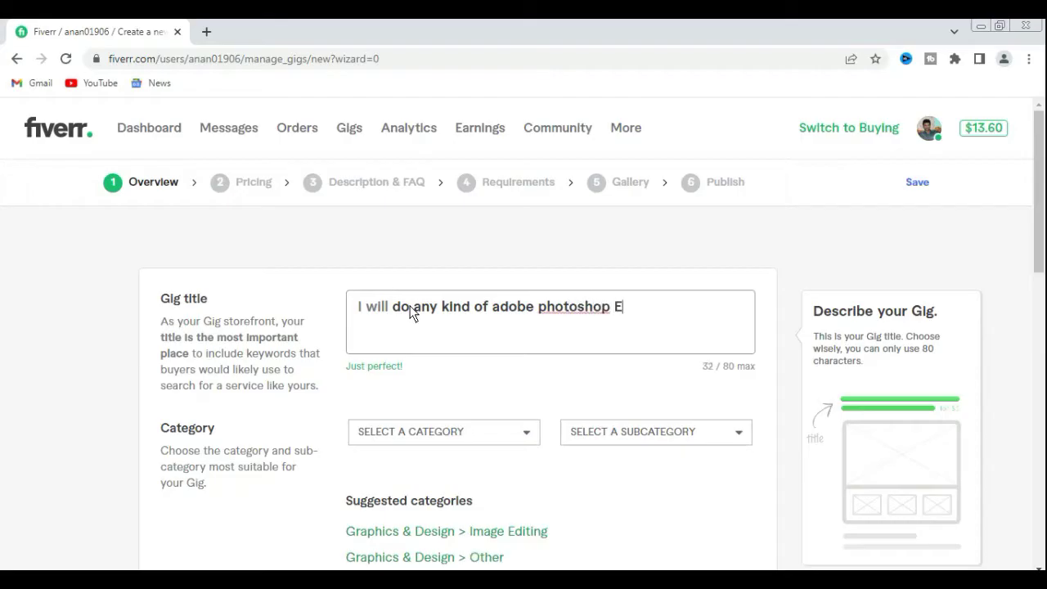
text(diting)
- Capitalize "Photoshop" and "Adobe" in the gig title
click(547, 309)
key(BackSpace)
text(P)
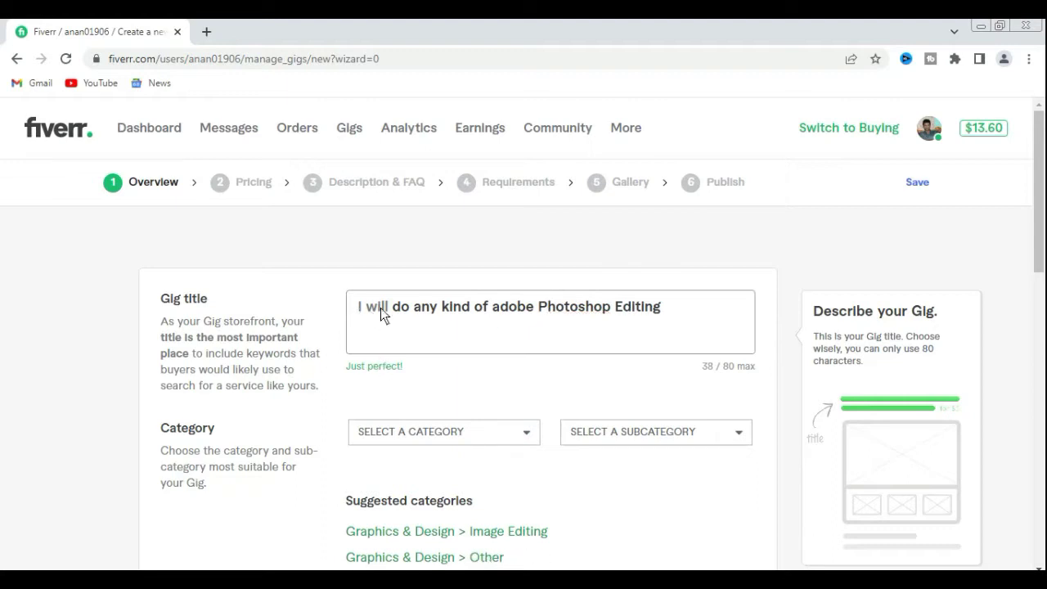
click(497, 308)
key(BackSpace)
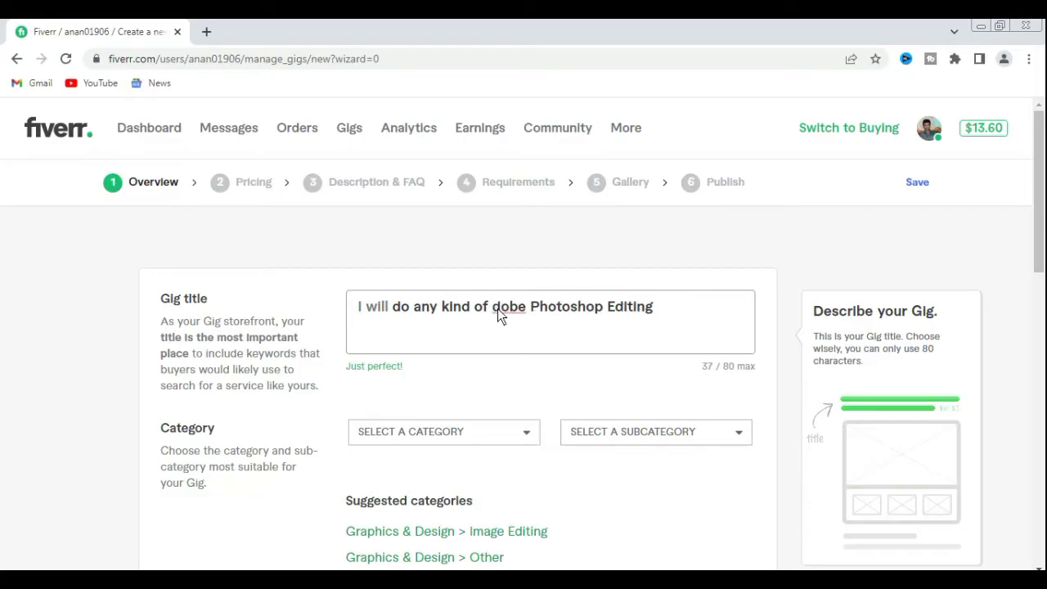
text(A)
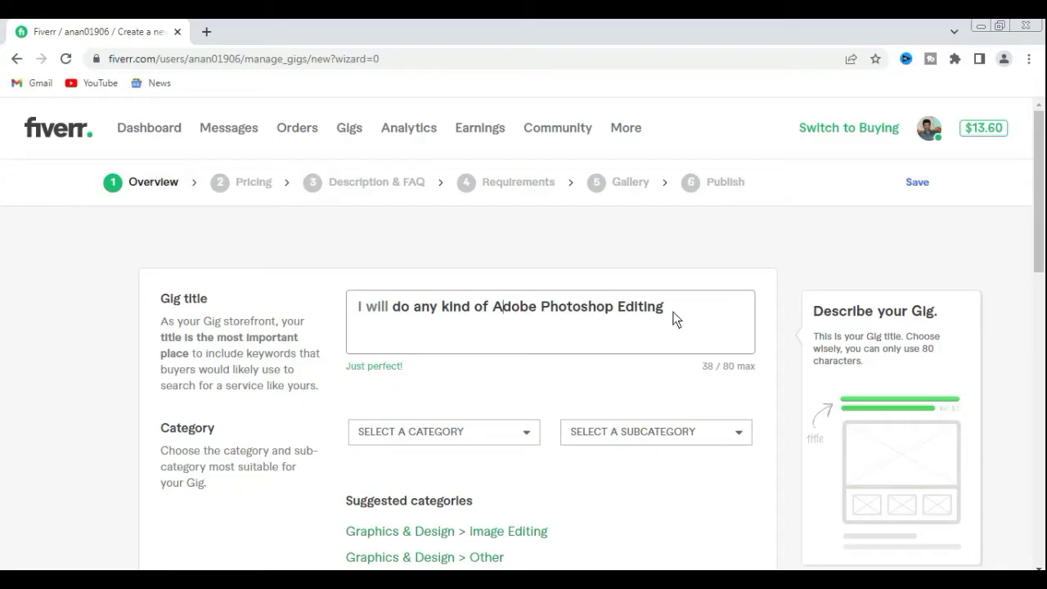
- Set the gig category to Graphics & Design with the subcategory Image Editing
scroll(450, 388, down, 1)
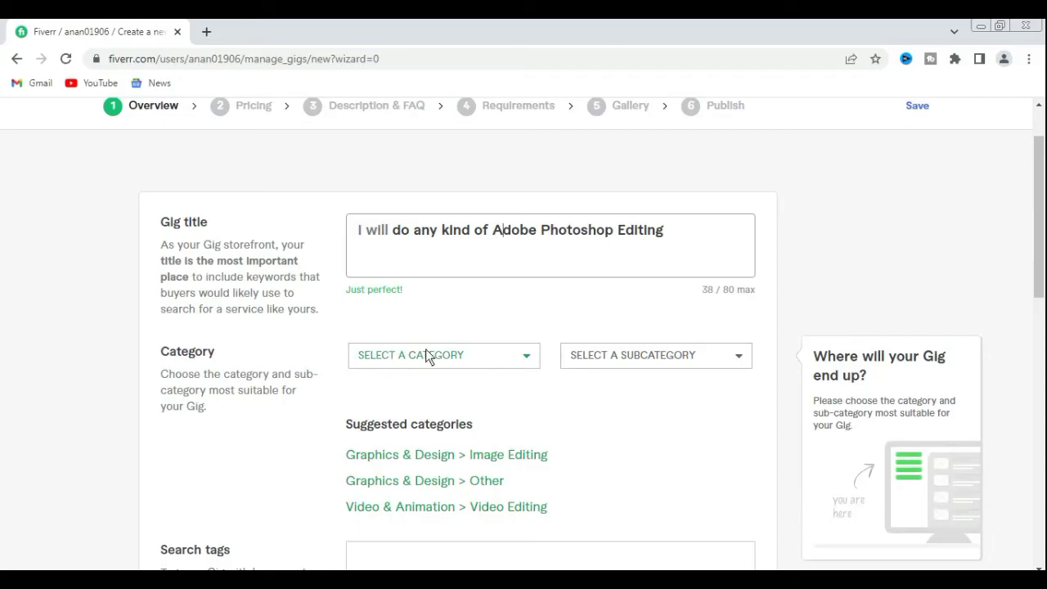
click(528, 357)
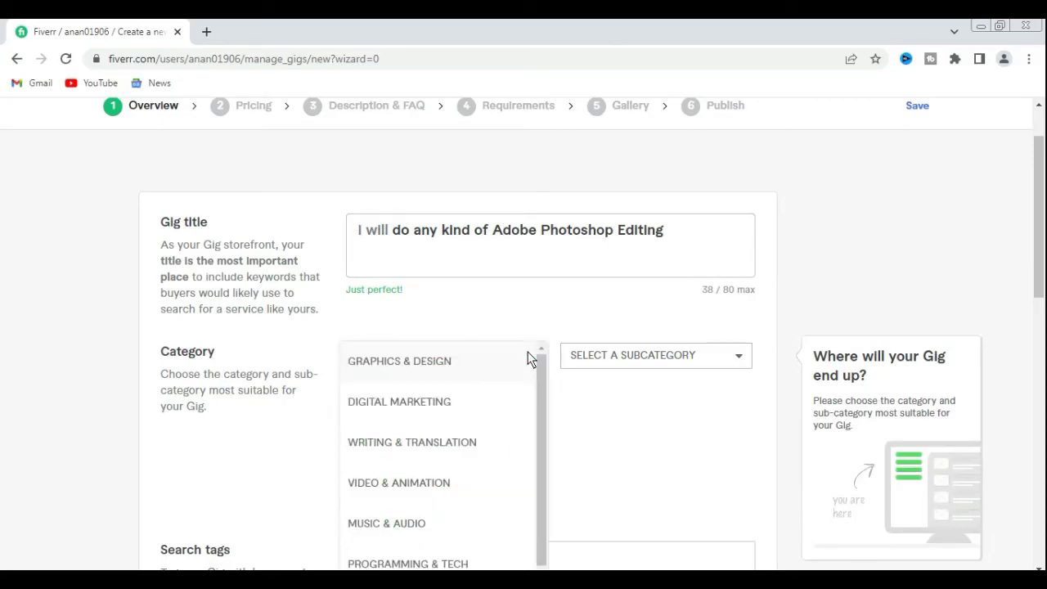
click(425, 361)
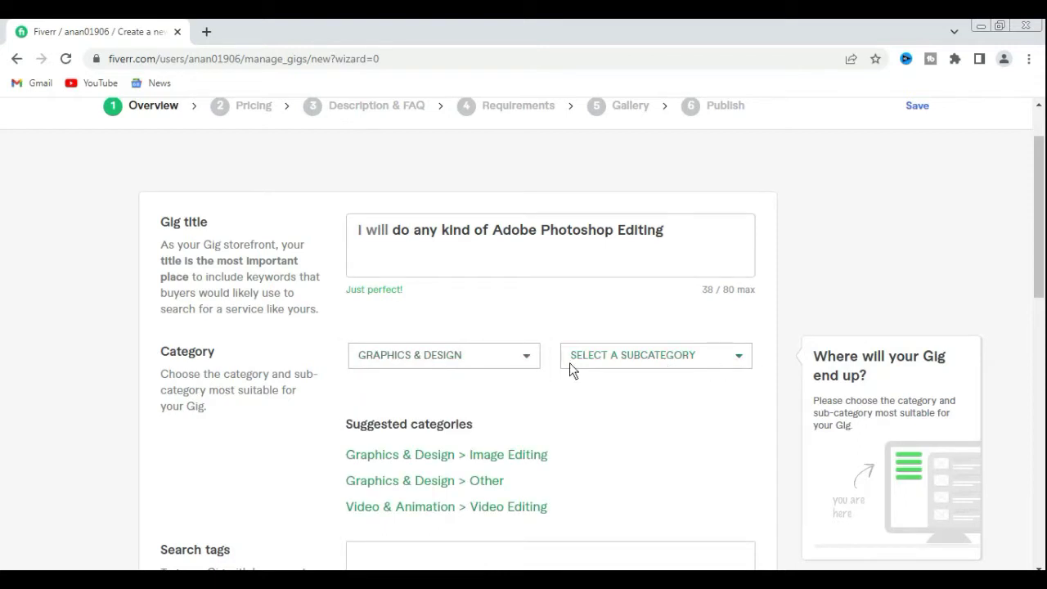
click(739, 362)
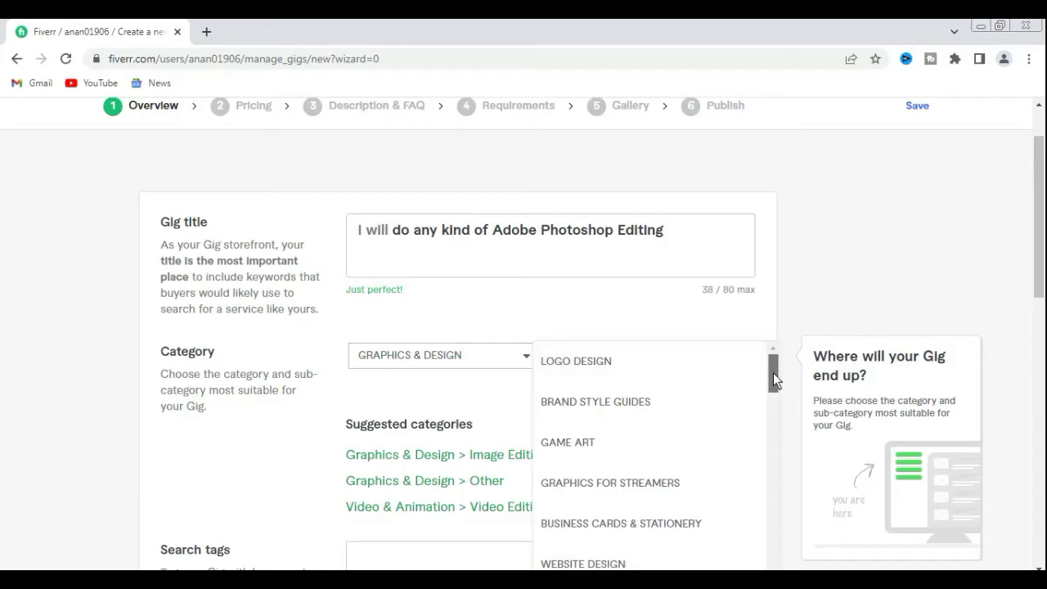
drag(774, 373, 775, 519)
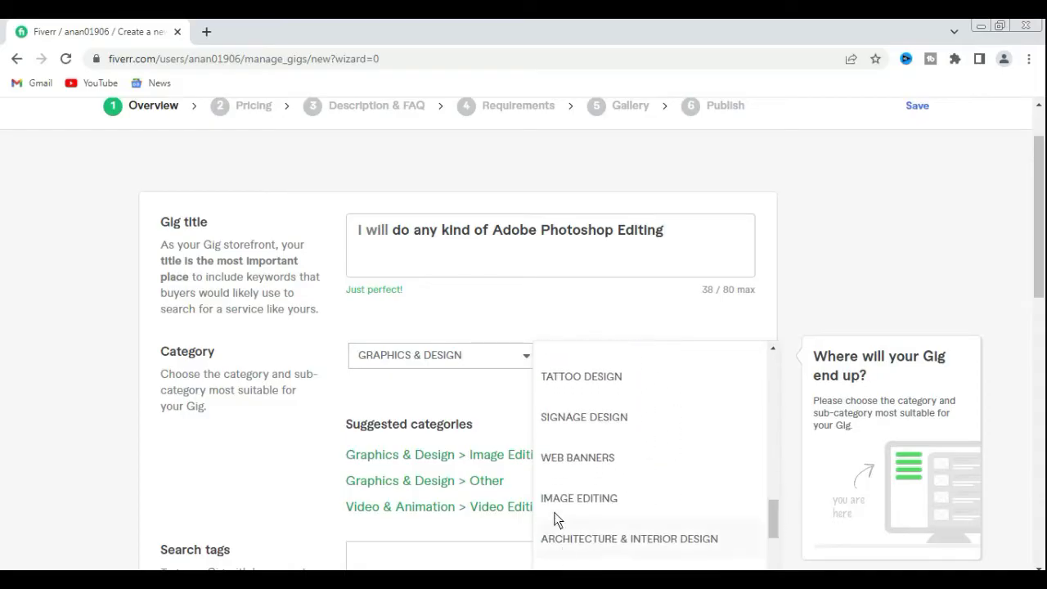
click(583, 501)
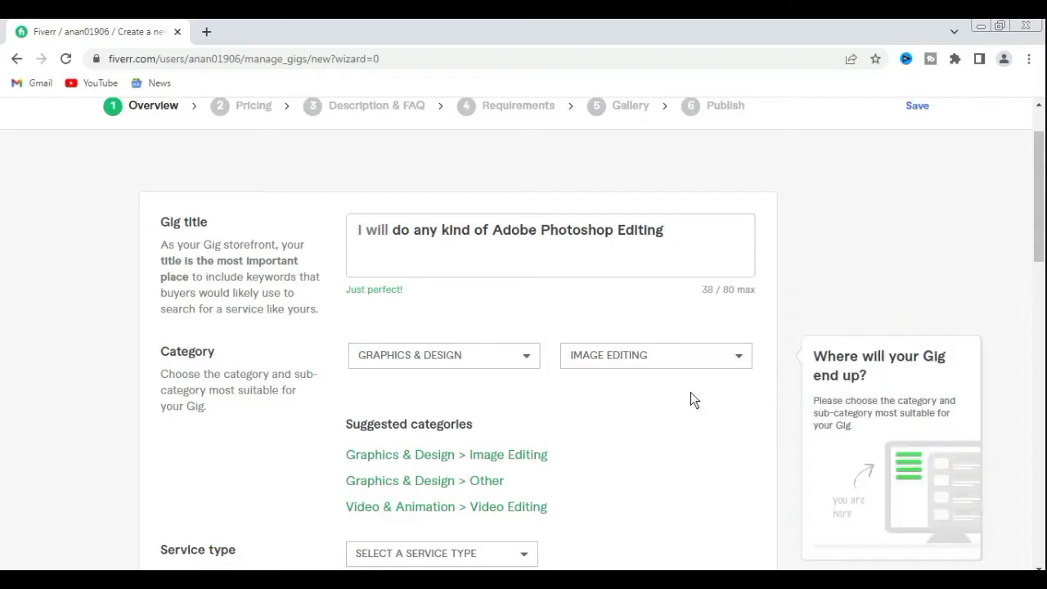
- Choose Photo Manipulation as the gig's service type
scroll(613, 444, down, 2)
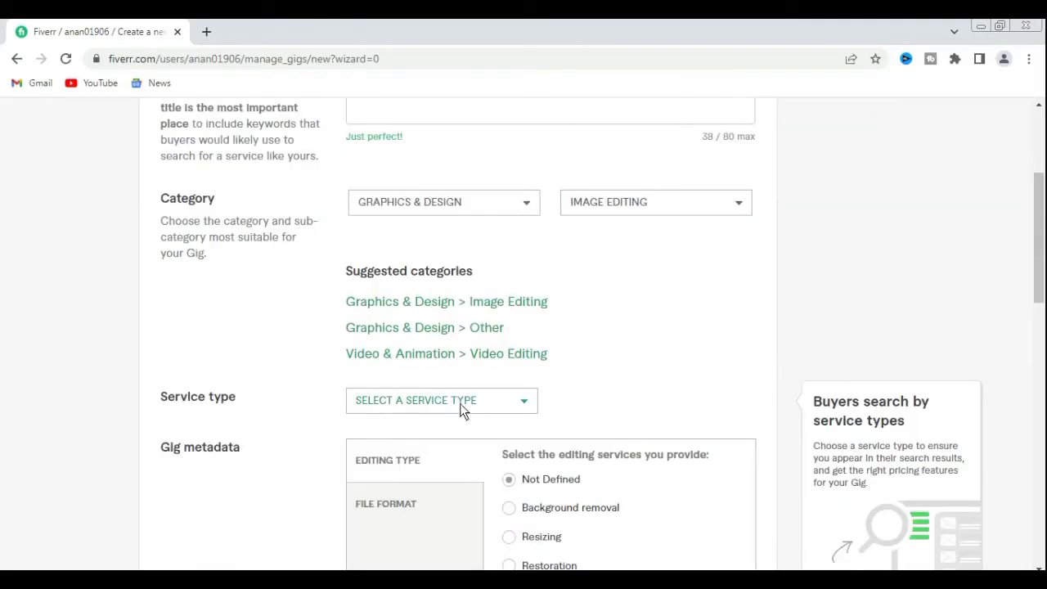
click(522, 401)
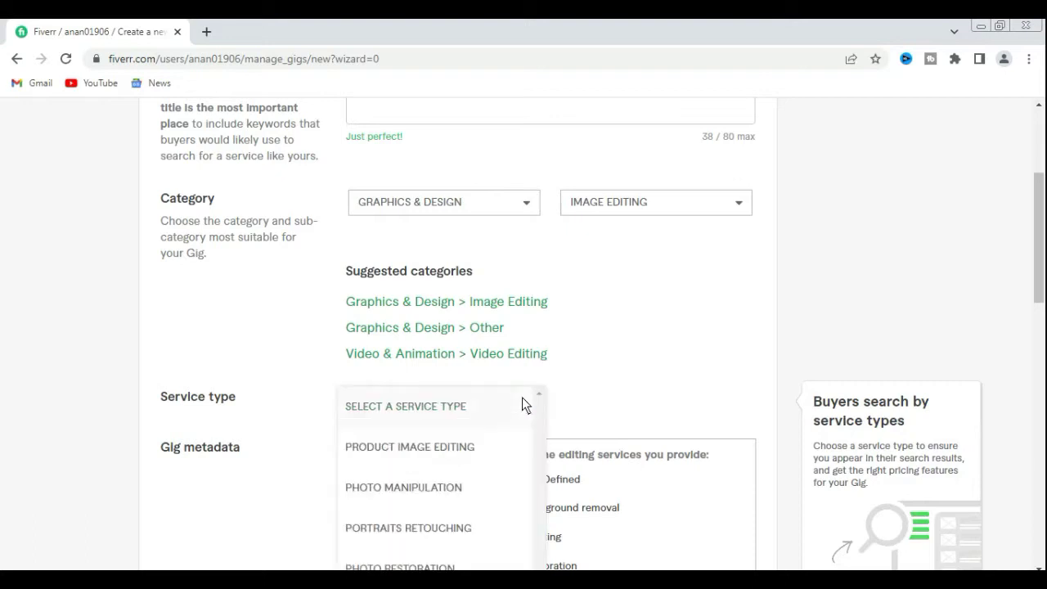
click(422, 489)
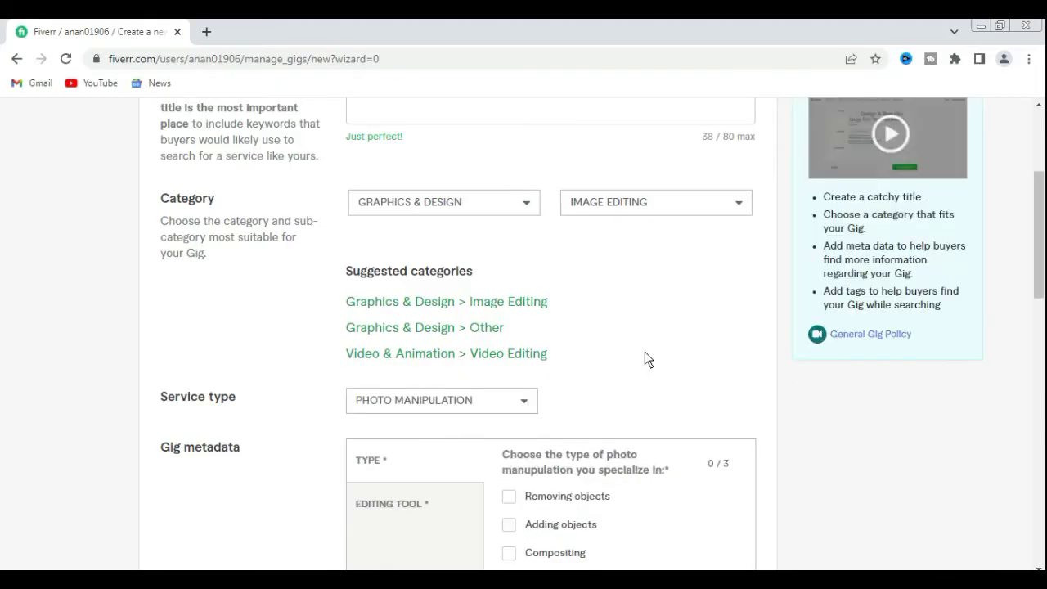
- Select Color change, Background change and Filters & effects as the photo manipulation types in the gig metadata
scroll(647, 359, down, 1)
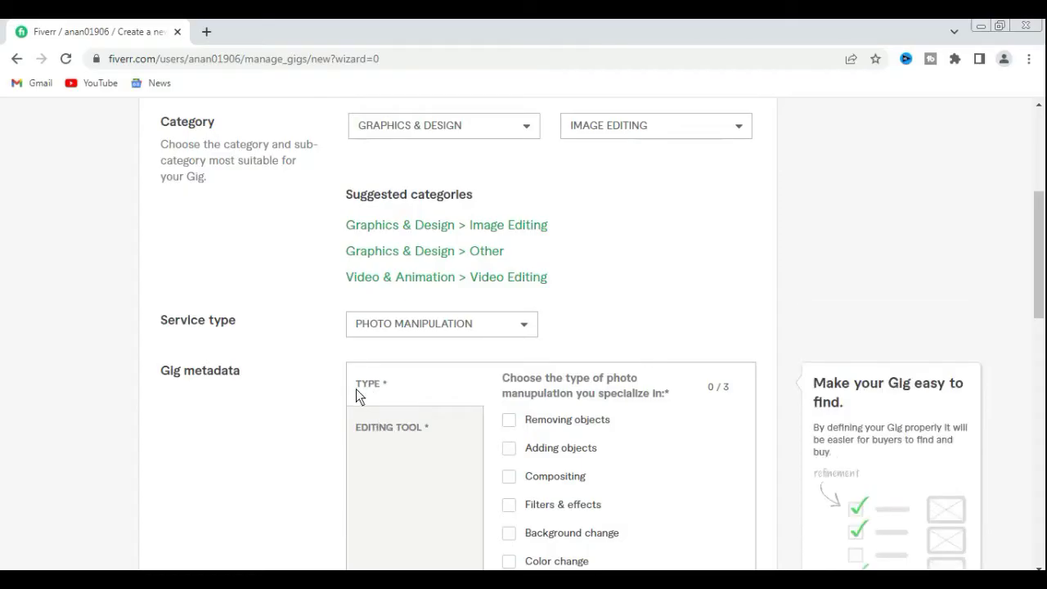
scroll(529, 394, down, 1)
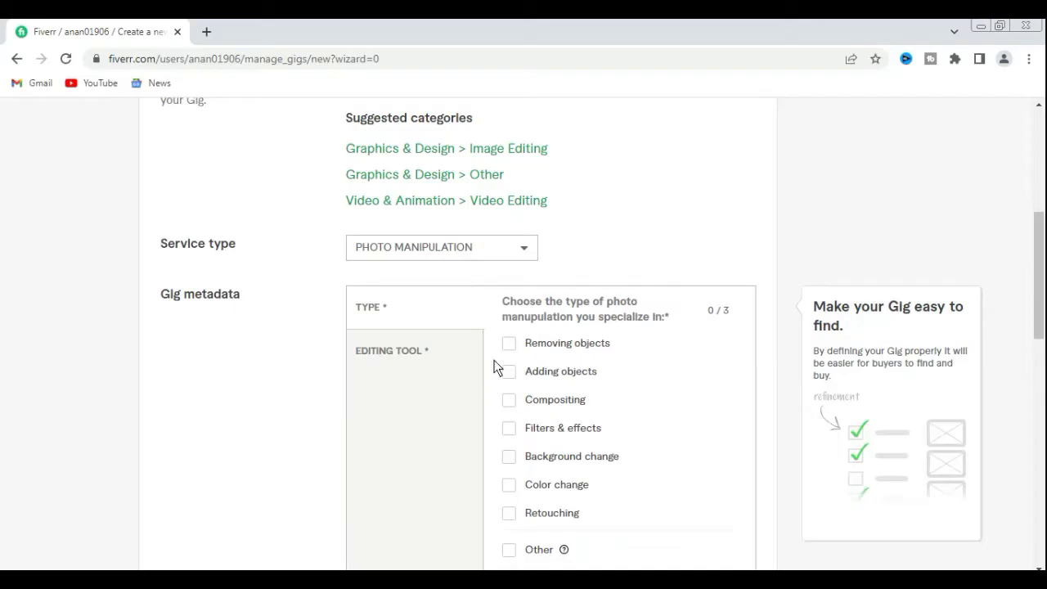
click(509, 486)
click(508, 460)
click(508, 428)
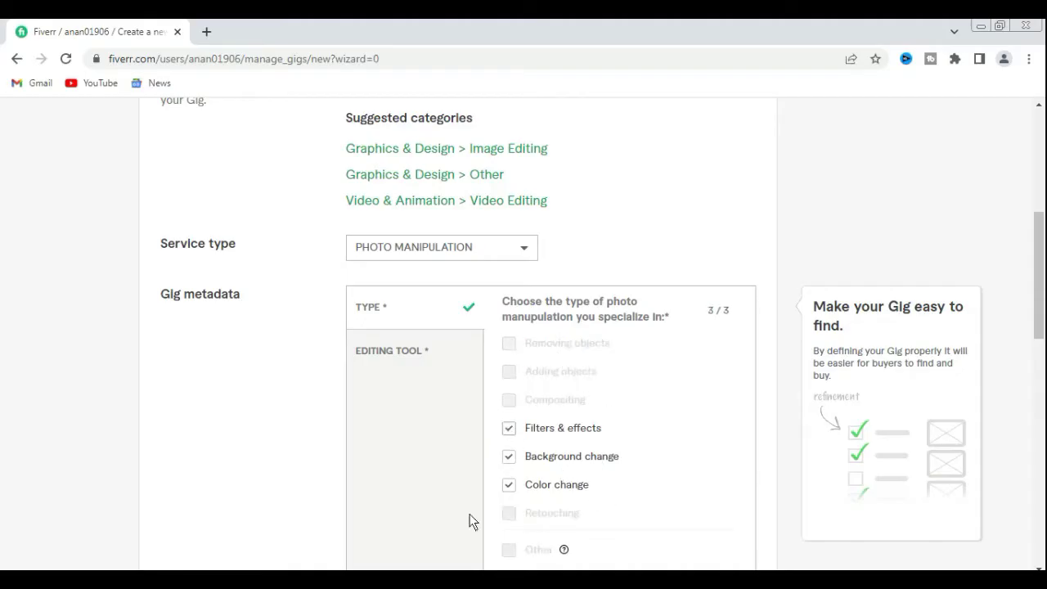
- Set the editing tool in the gig metadata to Adobe photoshop
click(381, 350)
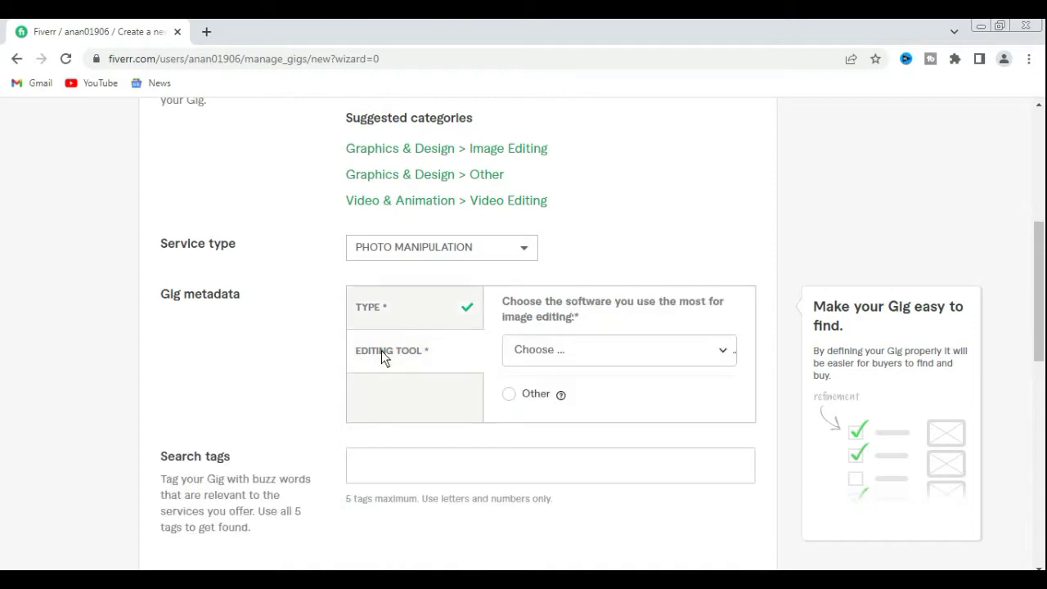
click(719, 358)
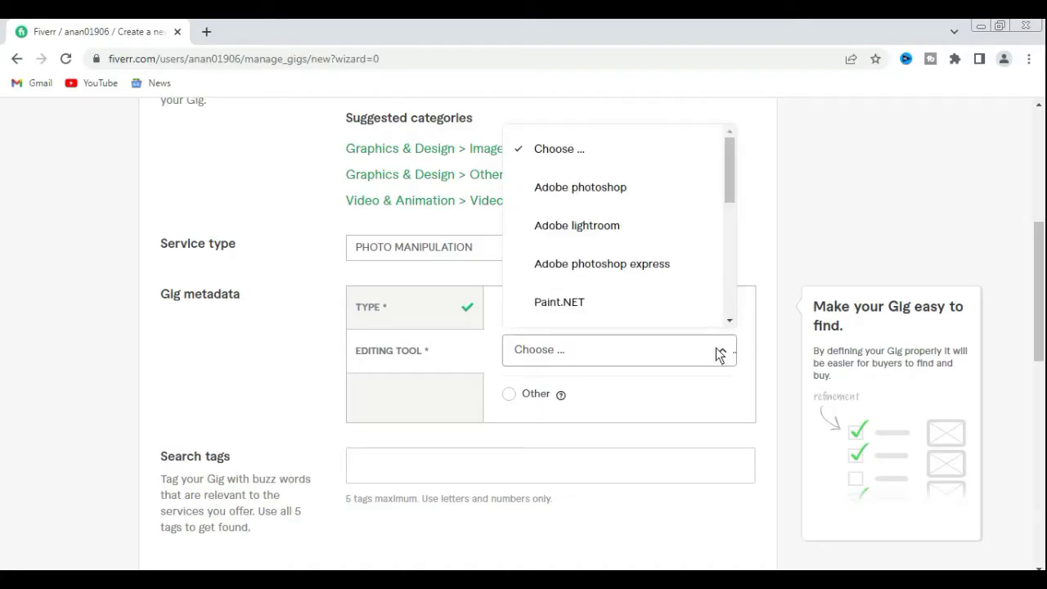
click(576, 189)
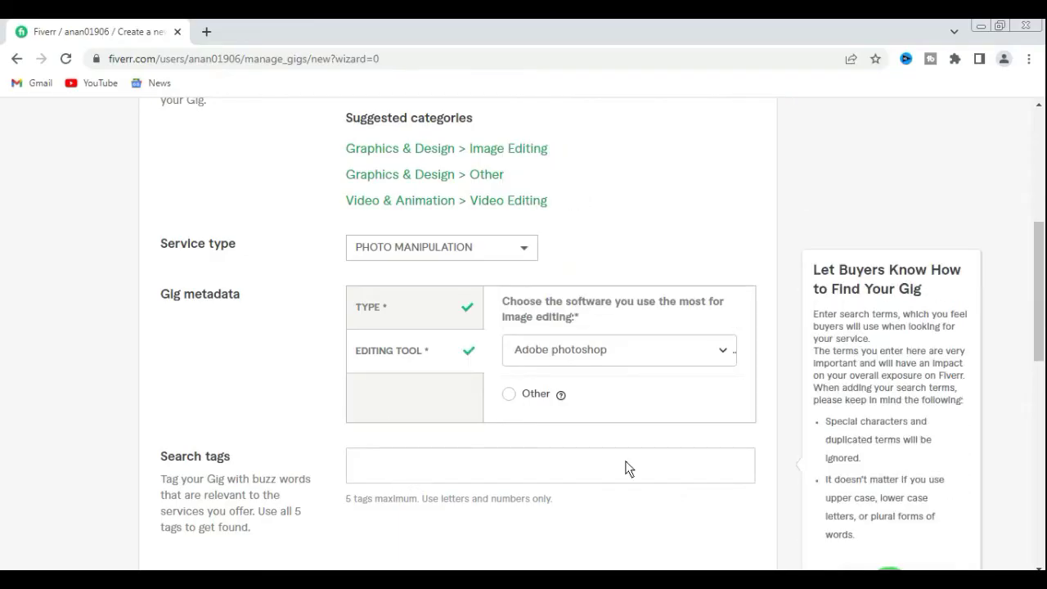
- Add "photo editing" as the first search tag of the gig
scroll(626, 467, down, 1)
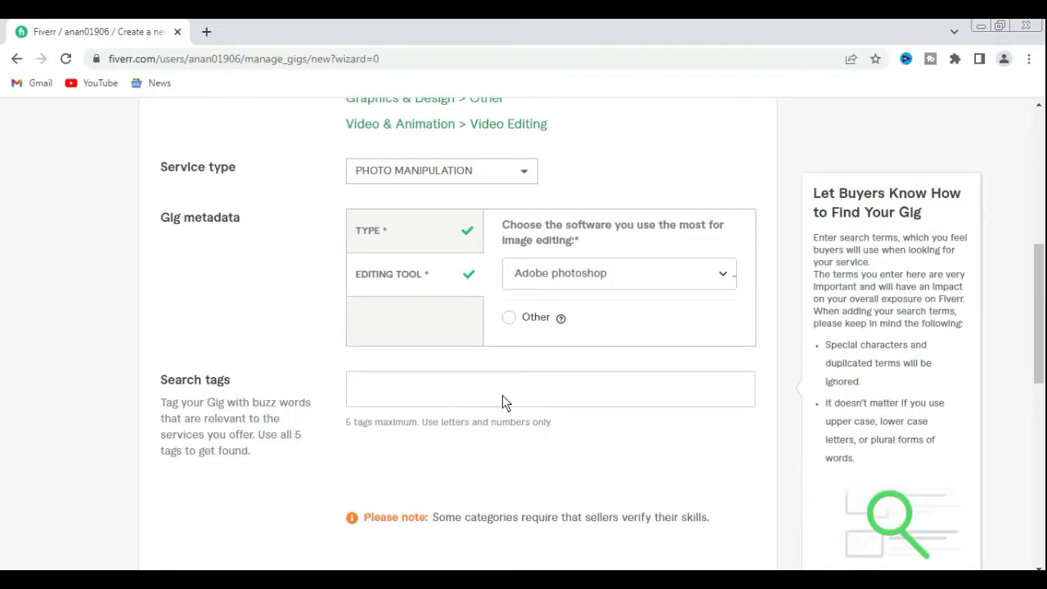
scroll(505, 395, up, 1)
scroll(507, 401, down, 1)
key(alt+Tab)
key(alt+Tab)
click(390, 391)
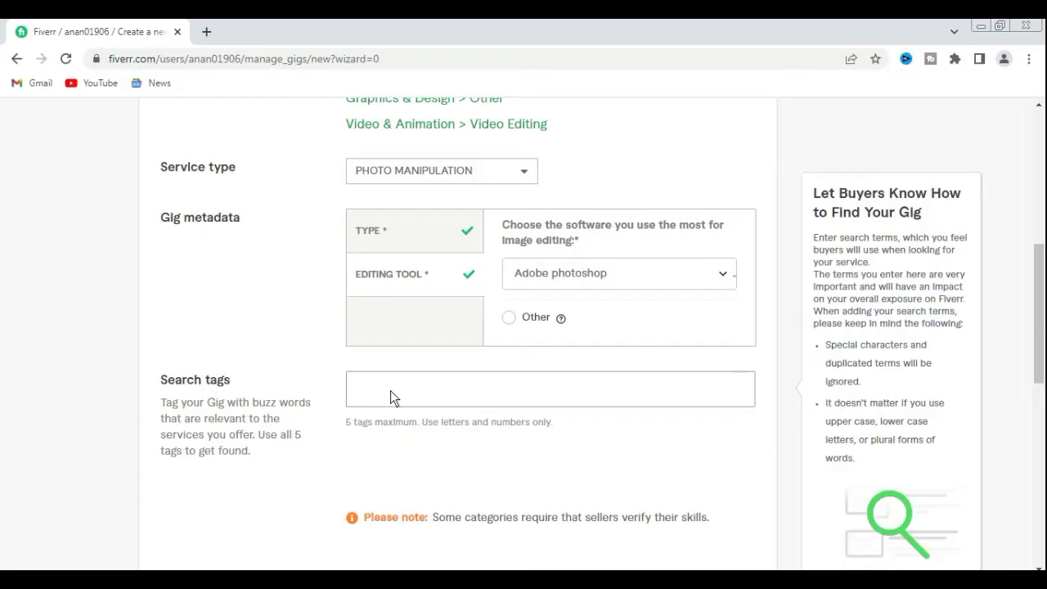
text(photo)
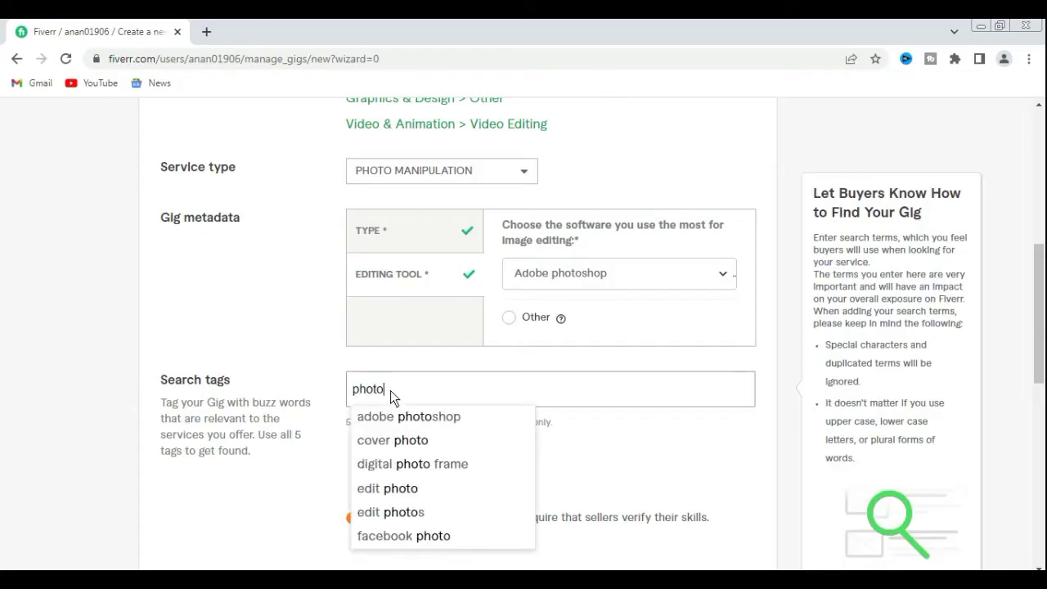
text( editi)
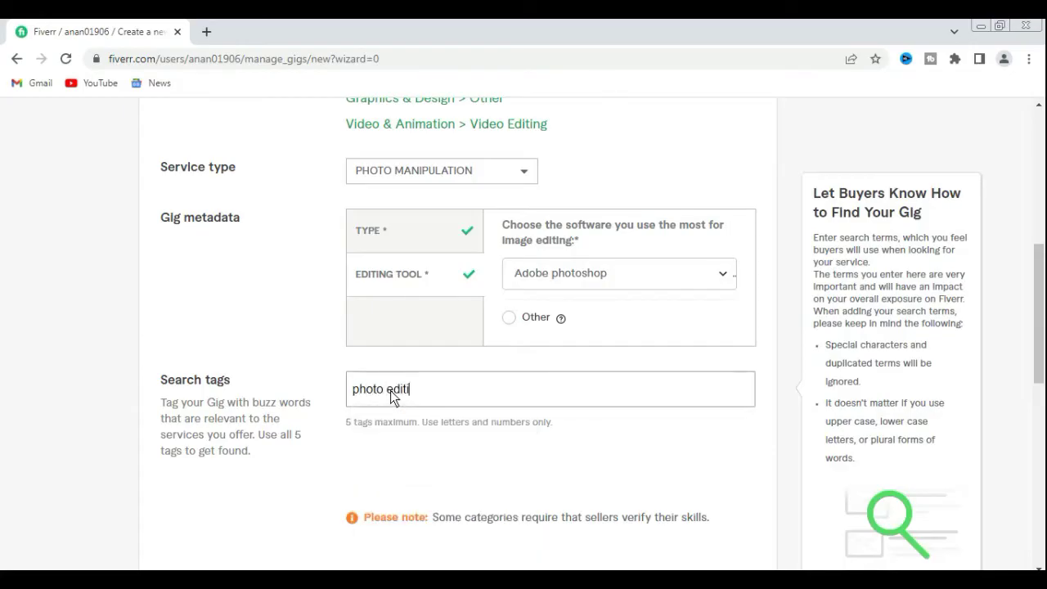
text(ng)
key(Return)
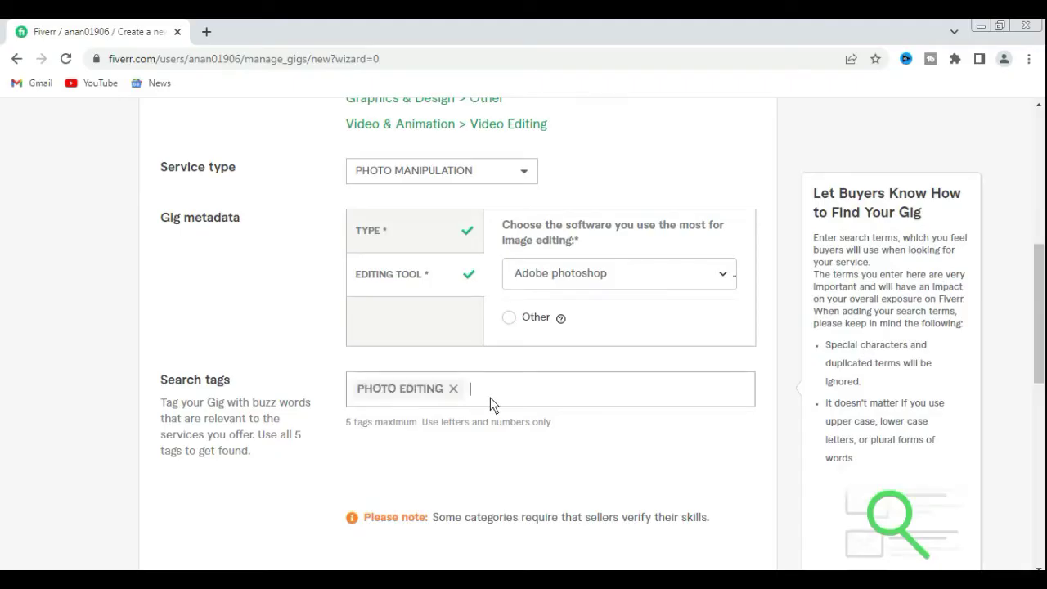
- Add "photoshop work" and "fece retouch" as further search tags of the gig
text(pho)
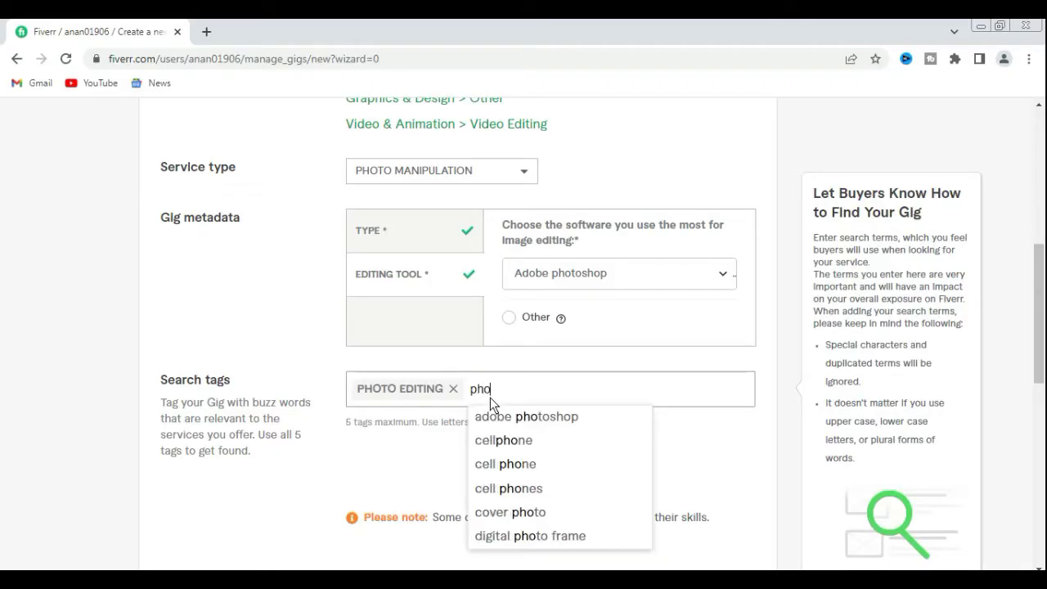
text(toshop)
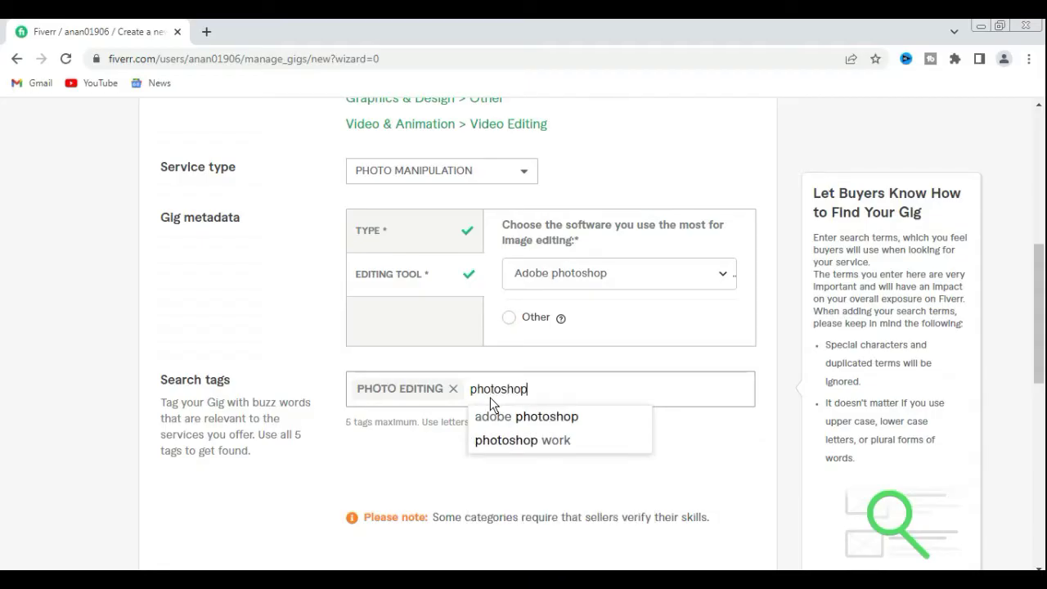
click(524, 441)
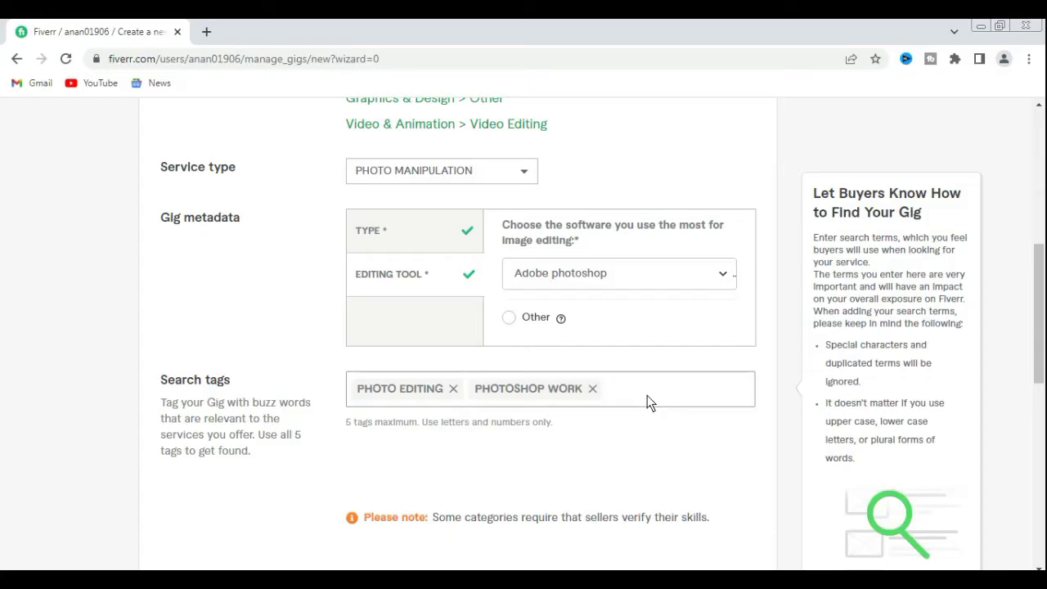
text(fece)
text(retouch)
key(Return)
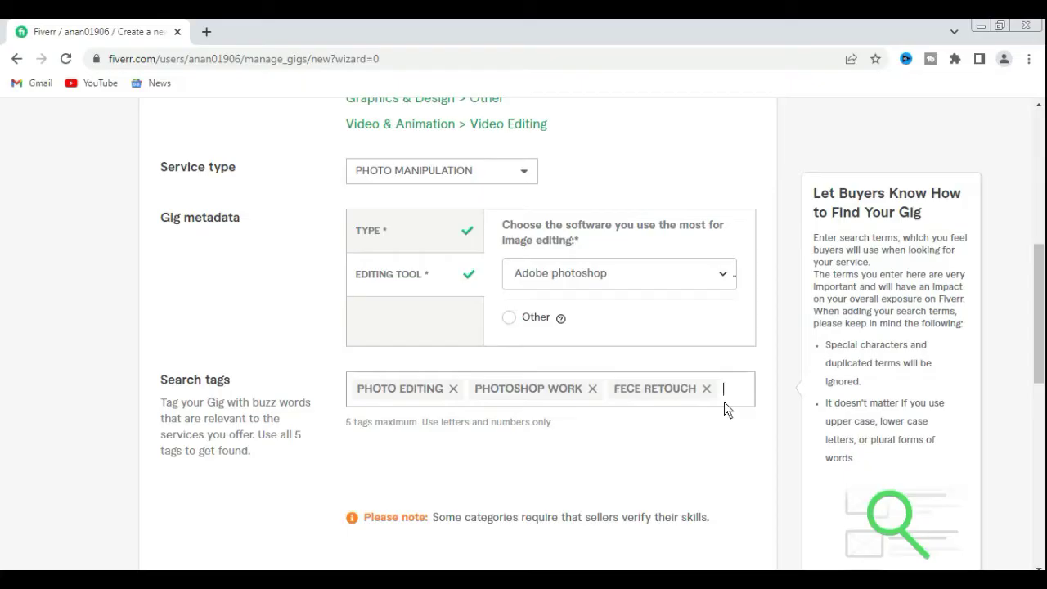
- Add "photo mockup" and "change background" as the last two search tags of the gig
text(photo )
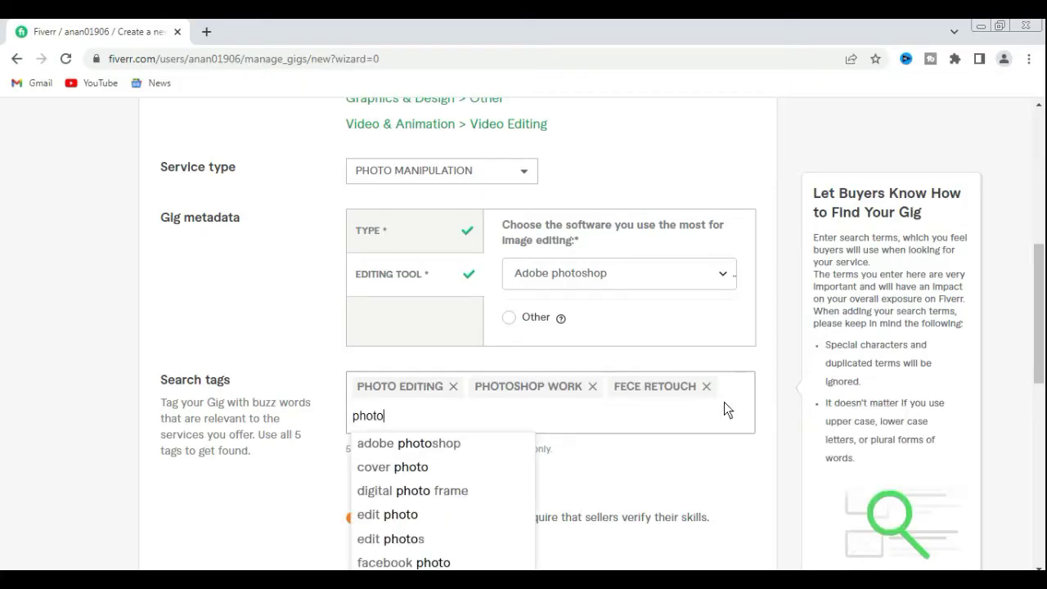
text(mo)
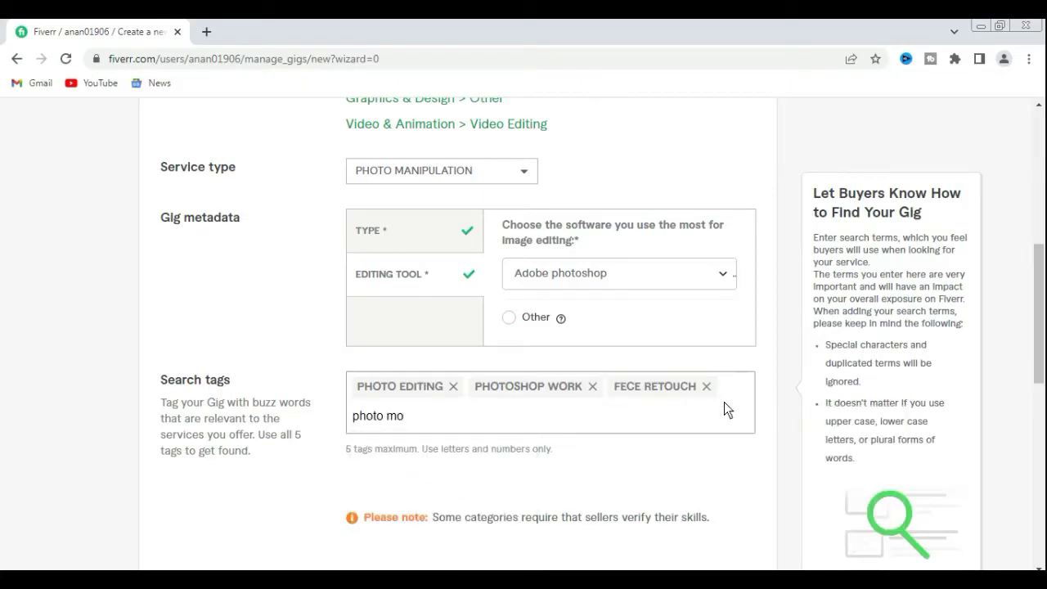
text(ckup)
key(Return)
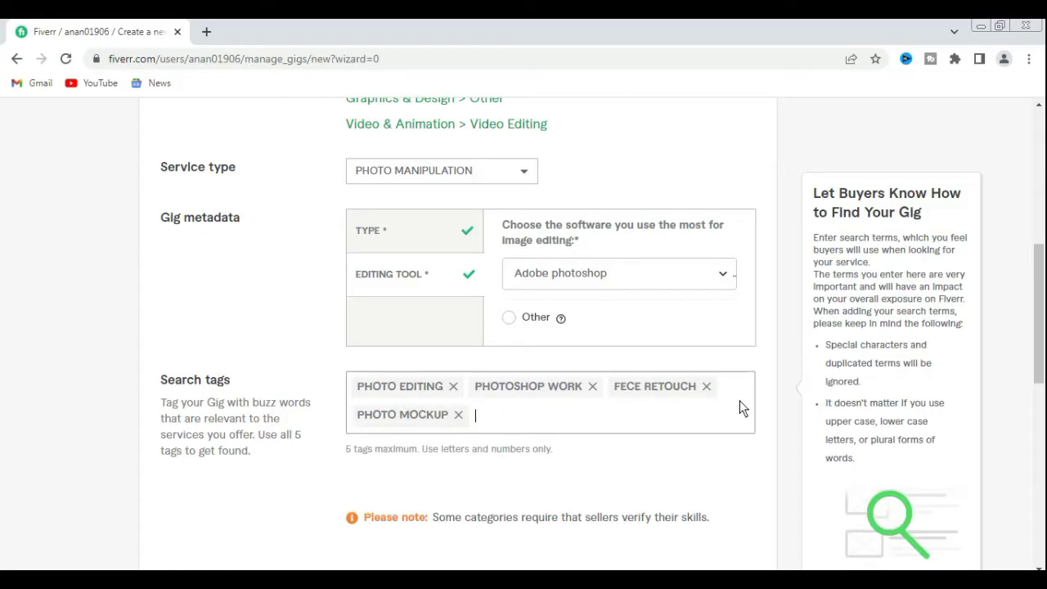
text(chan)
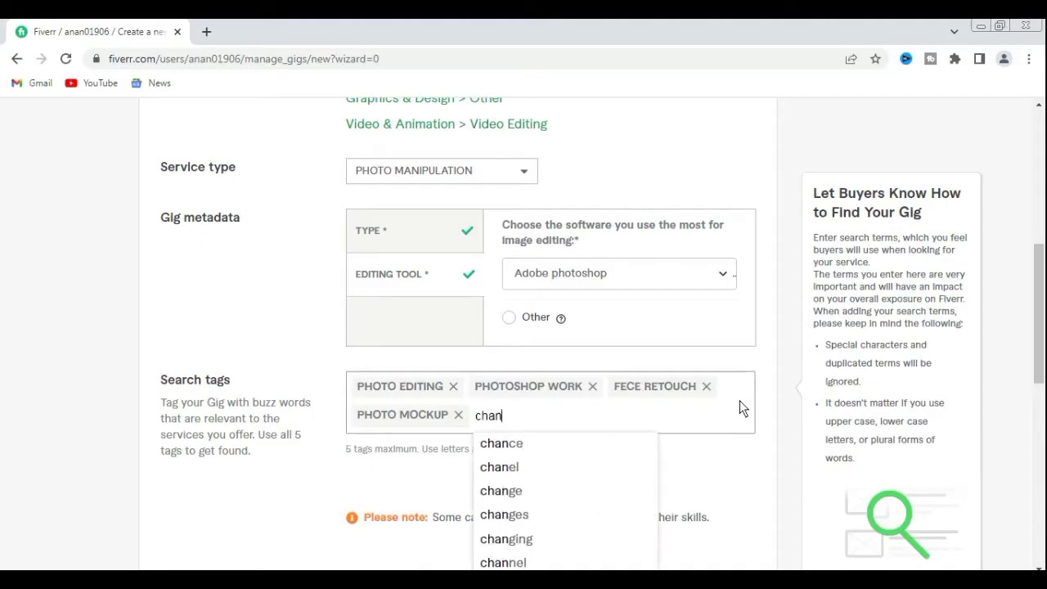
text(ge)
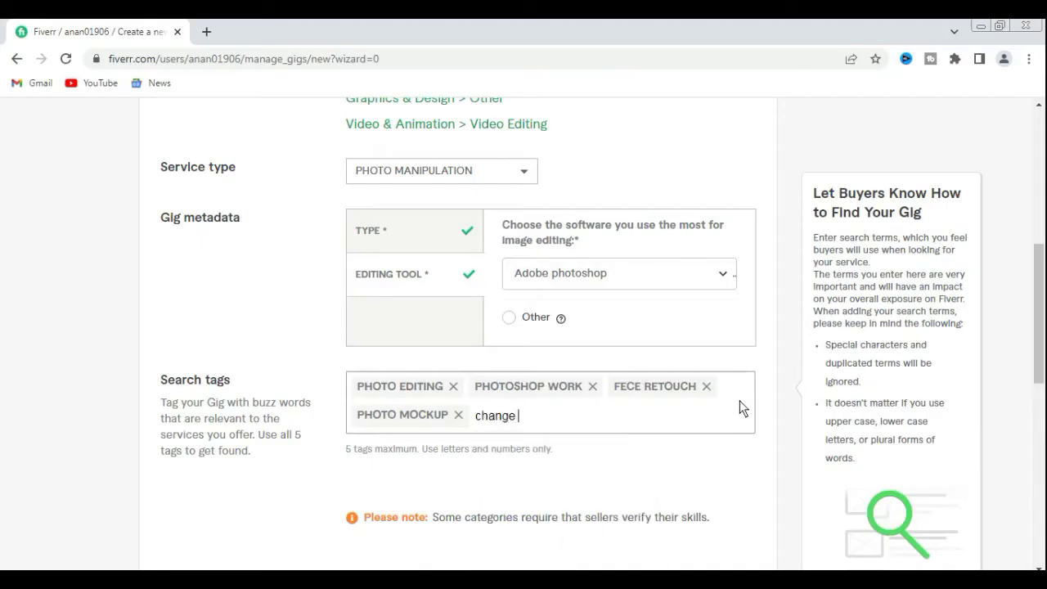
text( background)
key(Return)
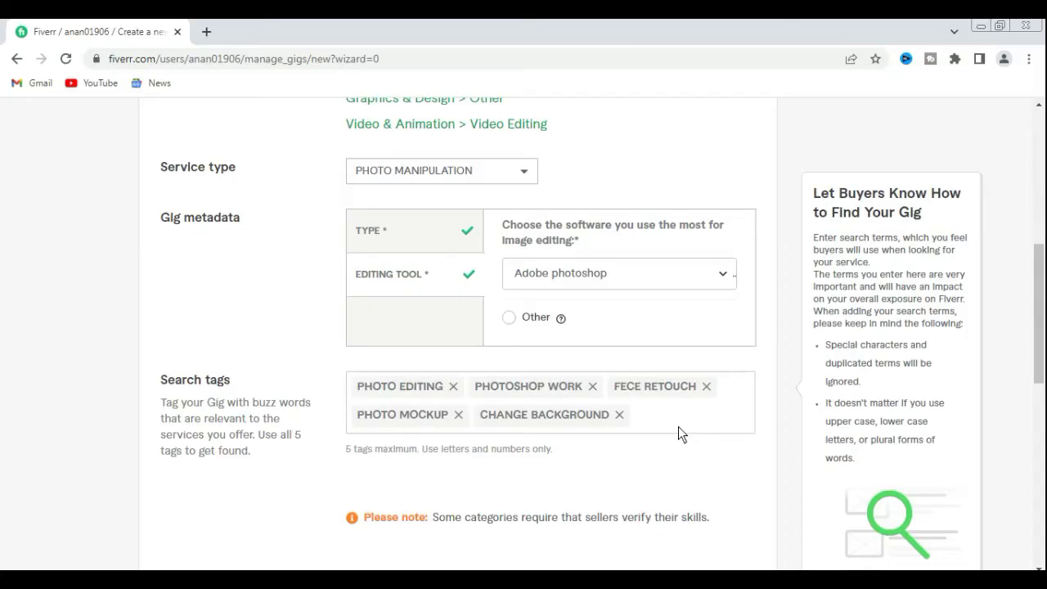
- Review the gig overview entries, save them and continue to the pricing stage
scroll(678, 427, up, 2)
scroll(678, 426, down, 2)
scroll(656, 421, up, 3)
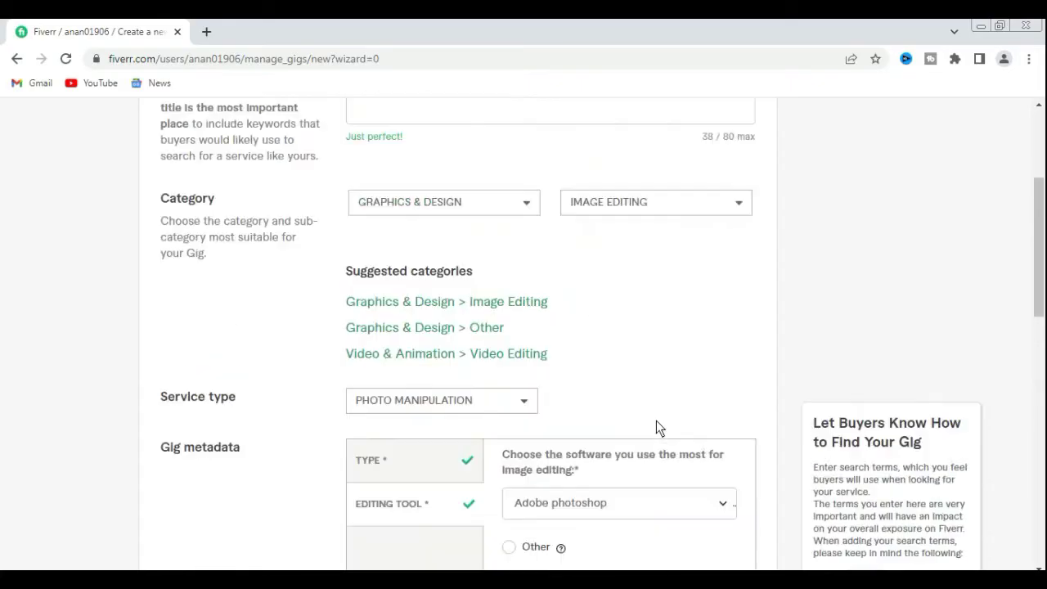
scroll(656, 421, down, 4)
scroll(658, 420, up, 6)
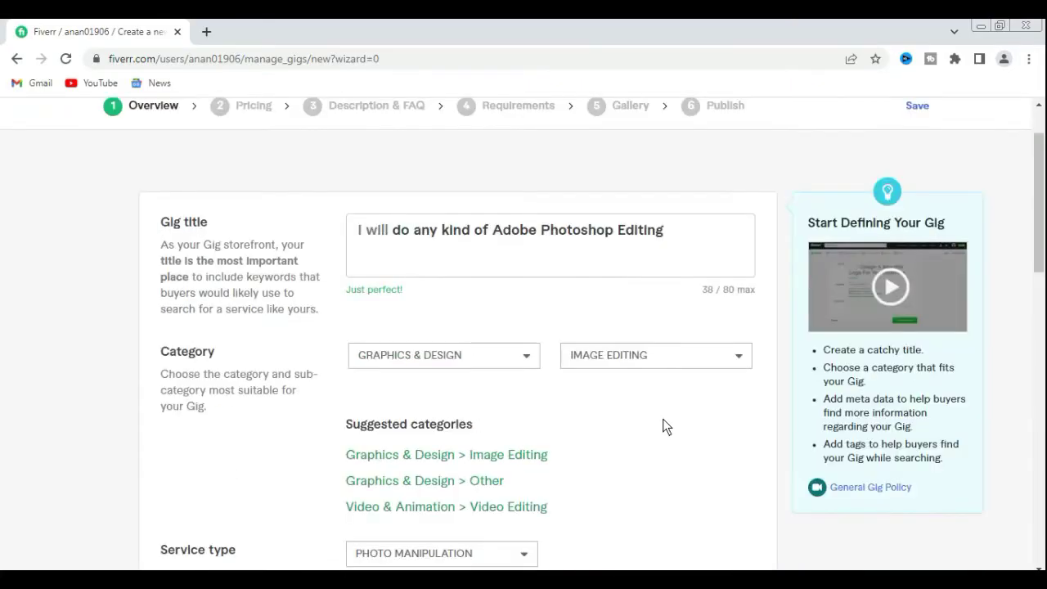
scroll(661, 419, down, 6)
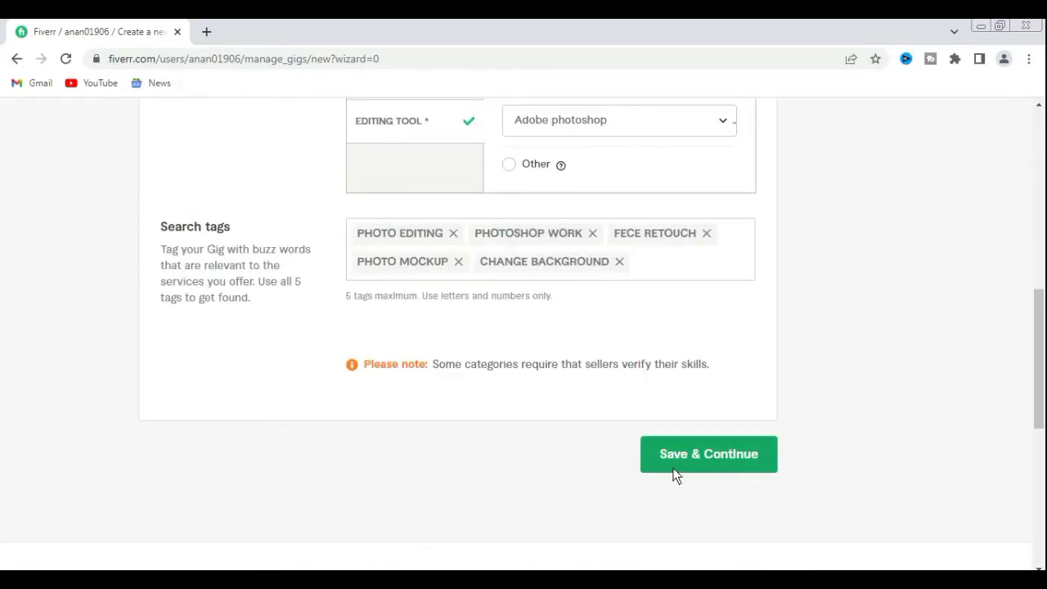
click(706, 456)
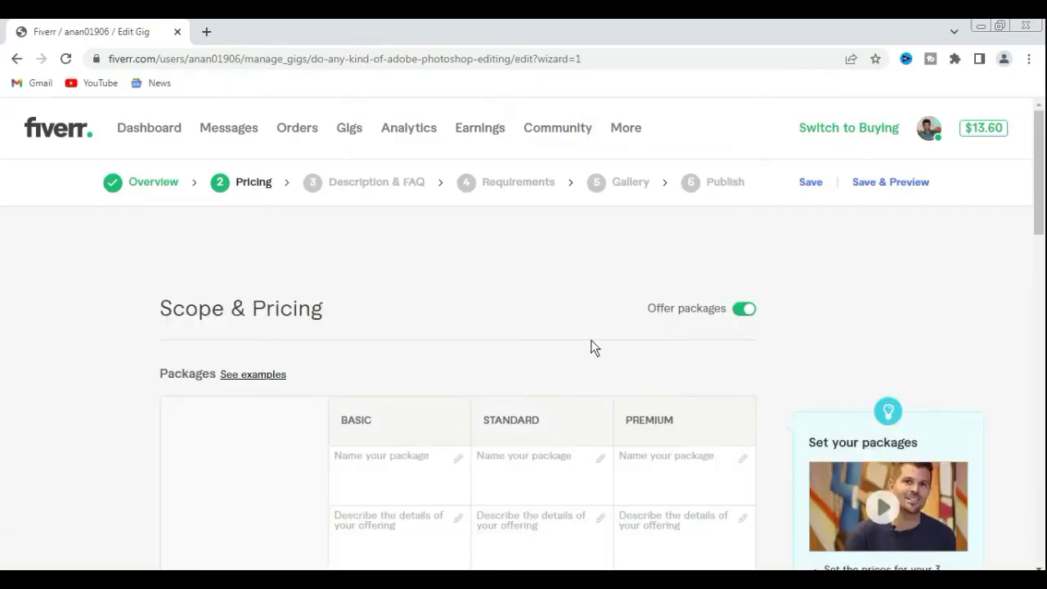
- Name the three gig packages BASIC, STANDARD and PREMIUM in their respective columns
scroll(336, 503, down, 2)
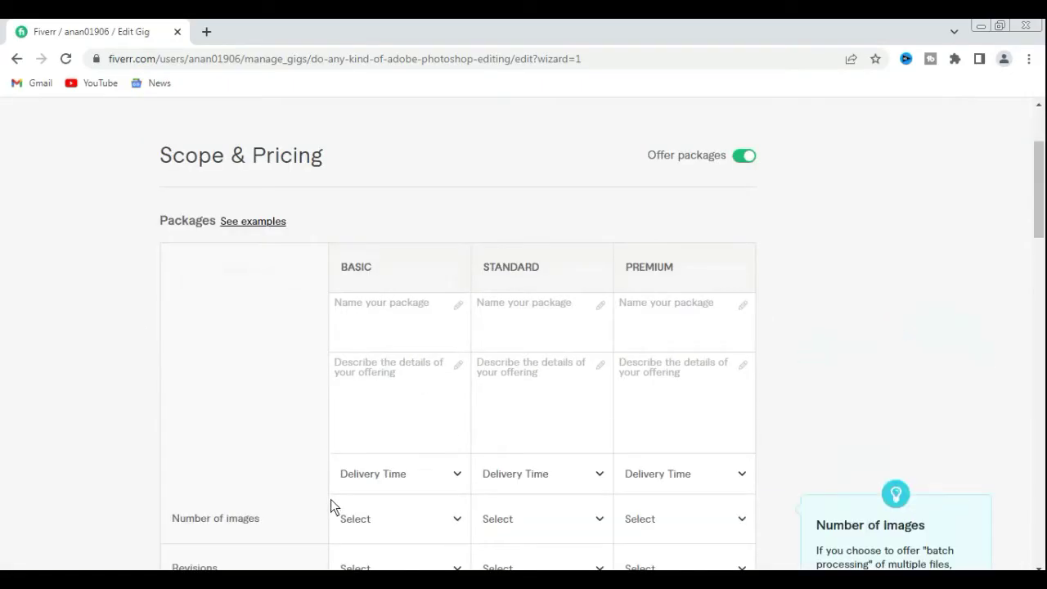
click(358, 302)
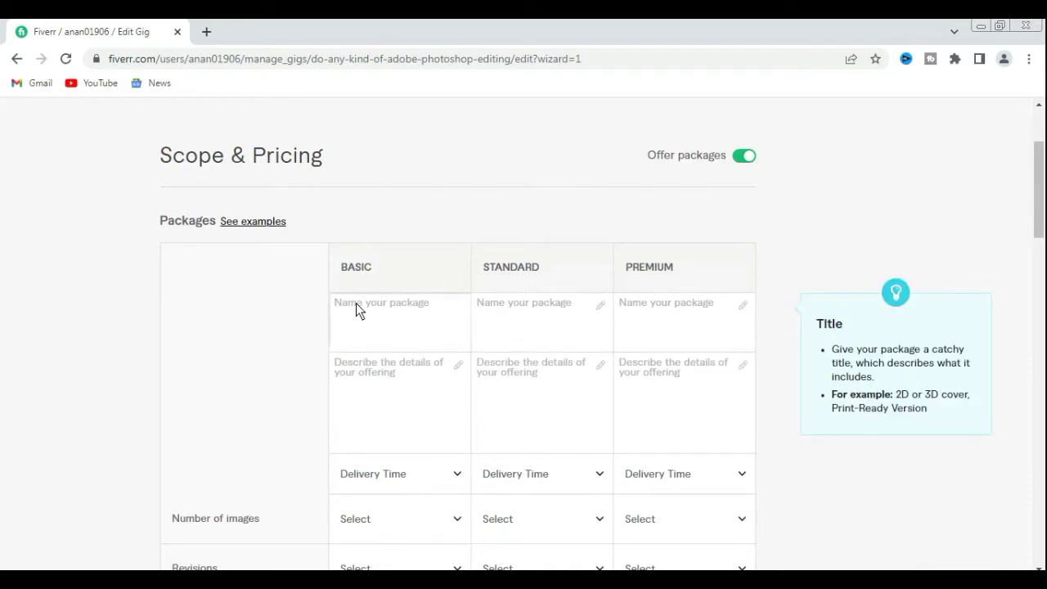
text(BASIC)
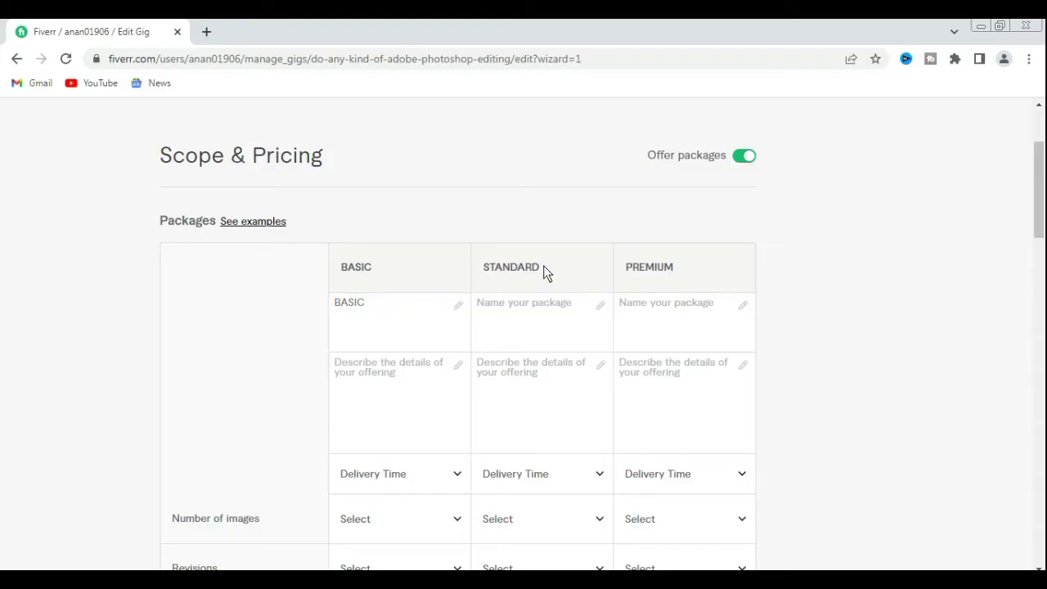
drag(362, 308, 335, 307)
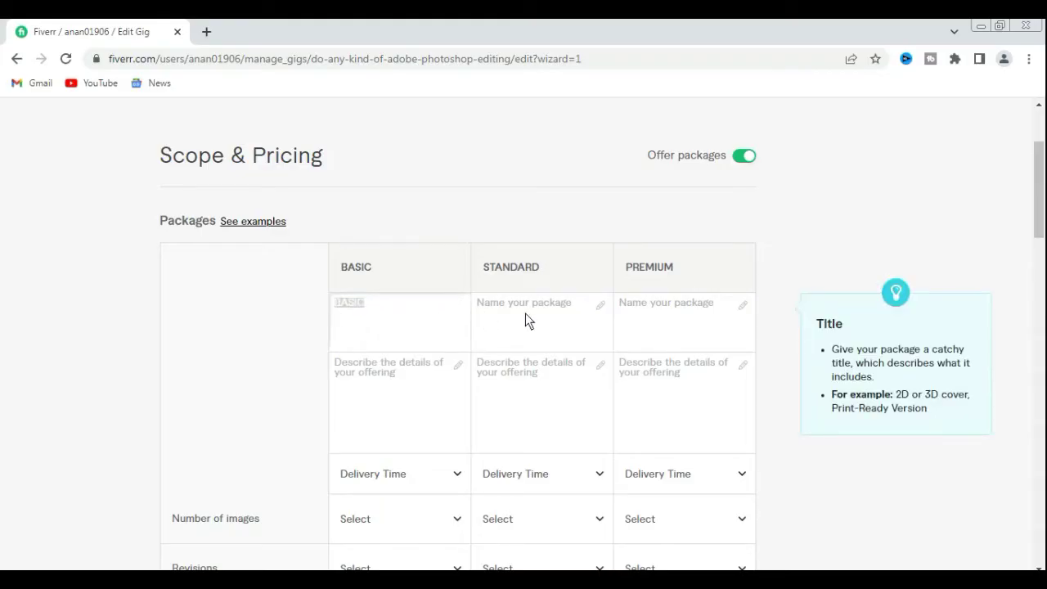
click(445, 316)
drag(335, 307, 390, 307)
click(551, 303)
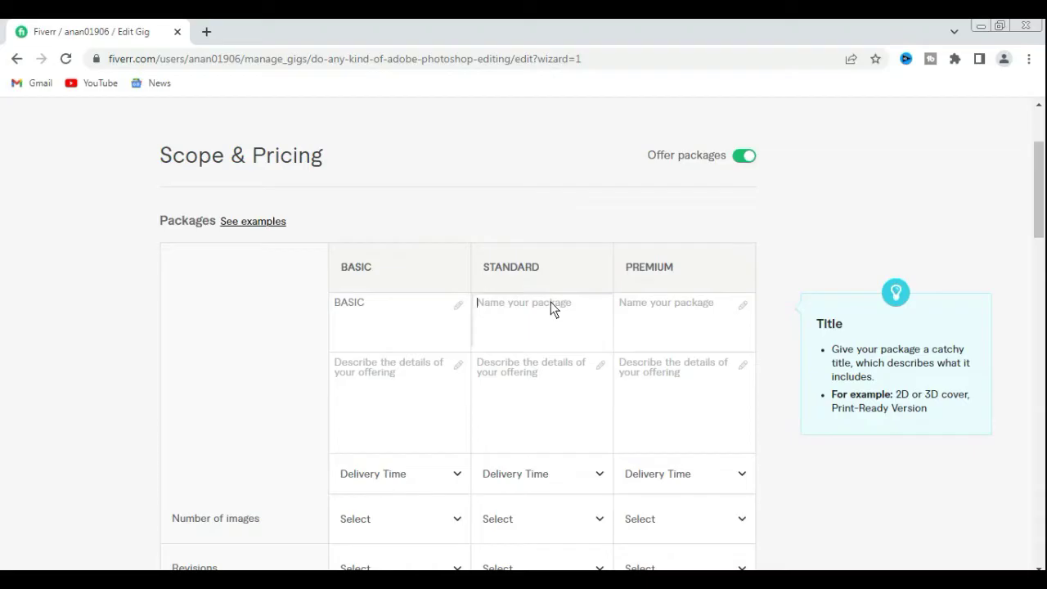
text(STANDARD)
click(655, 304)
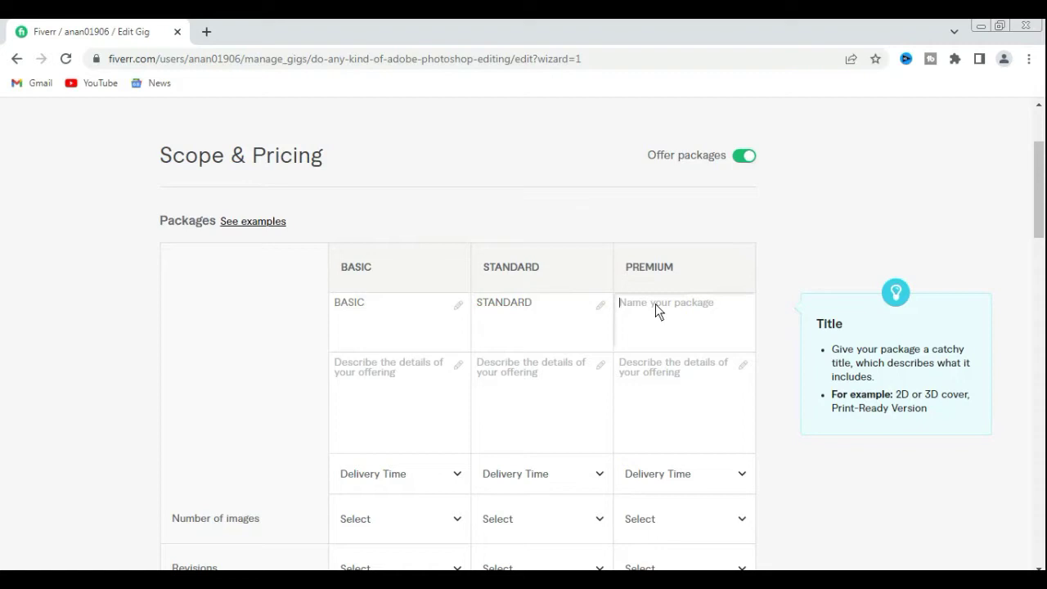
text(P)
text(REMIUM)
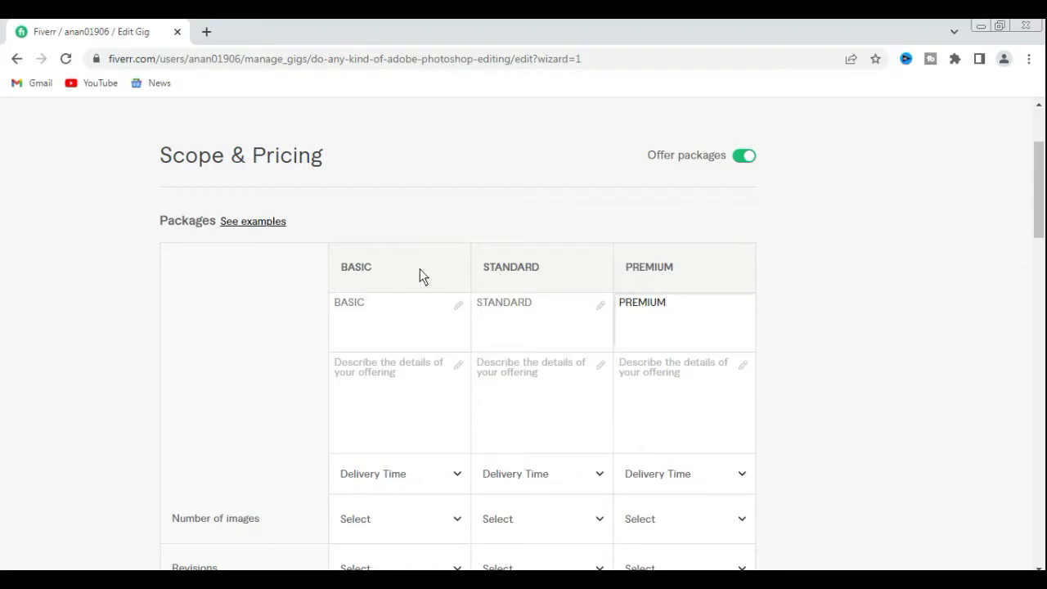
- Describe the Basic package as "5 PHOTO EDITING" and copy that description to the Standard and Premium packages
click(371, 382)
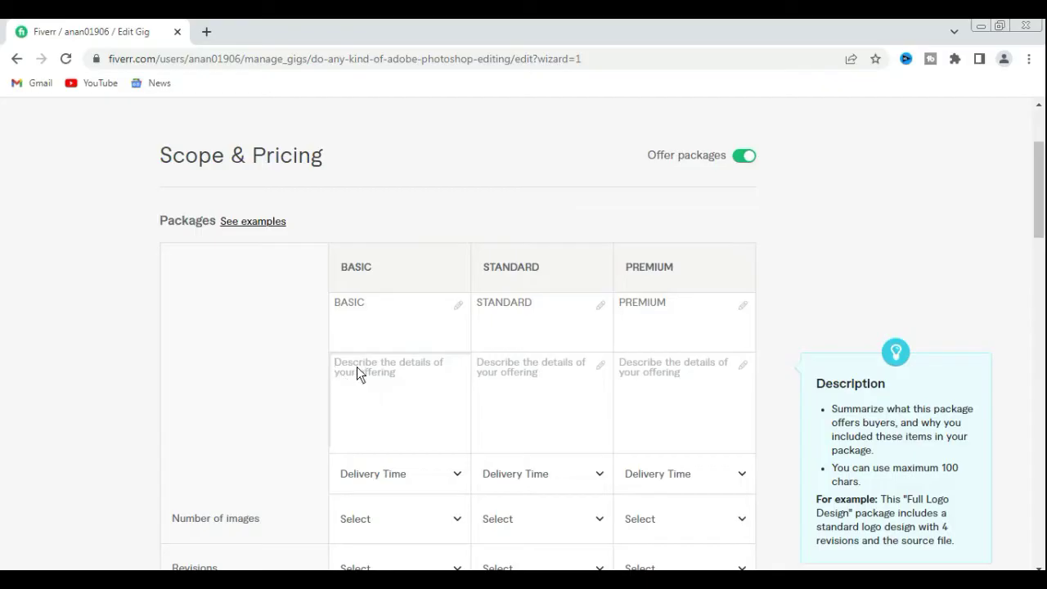
text(5 PHOTO EDITING)
drag(427, 362, 340, 367)
right_click(370, 361)
click(415, 390)
click(515, 366)
key(ctrl+v)
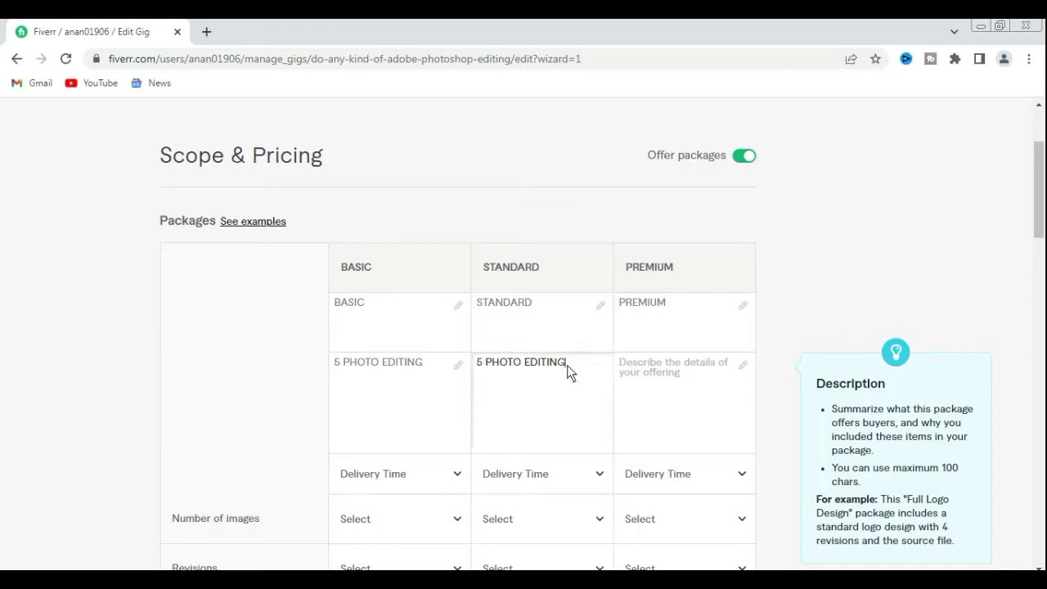
click(676, 364)
key(ctrl+v)
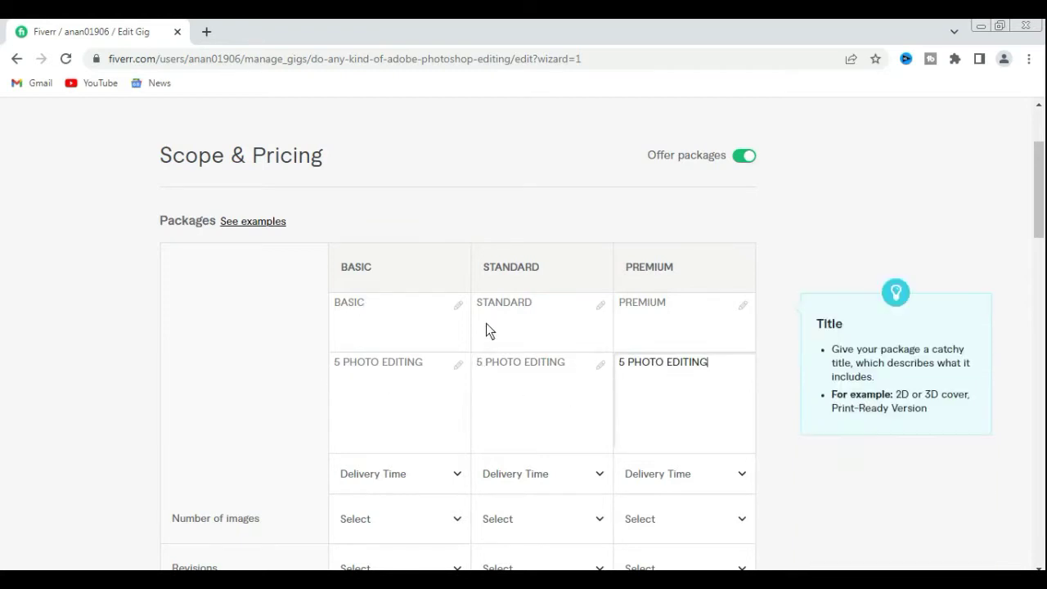
- Change the descriptions to "8 PHOTO EDITING" for the Standard package and "10 PHOTO EDITING" for the Premium package
click(482, 372)
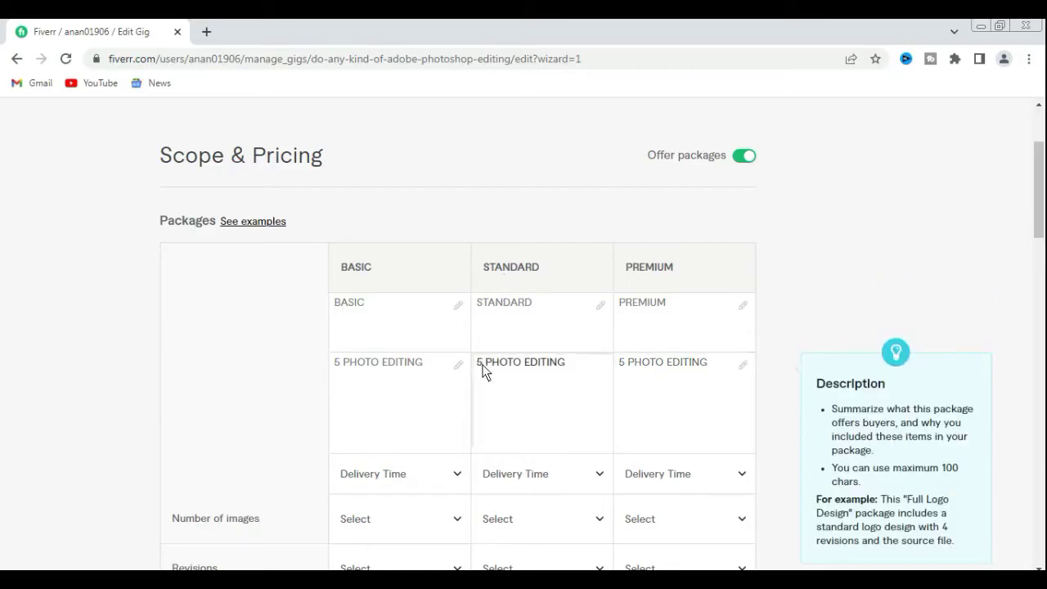
key(BackSpace)
text(8)
click(627, 368)
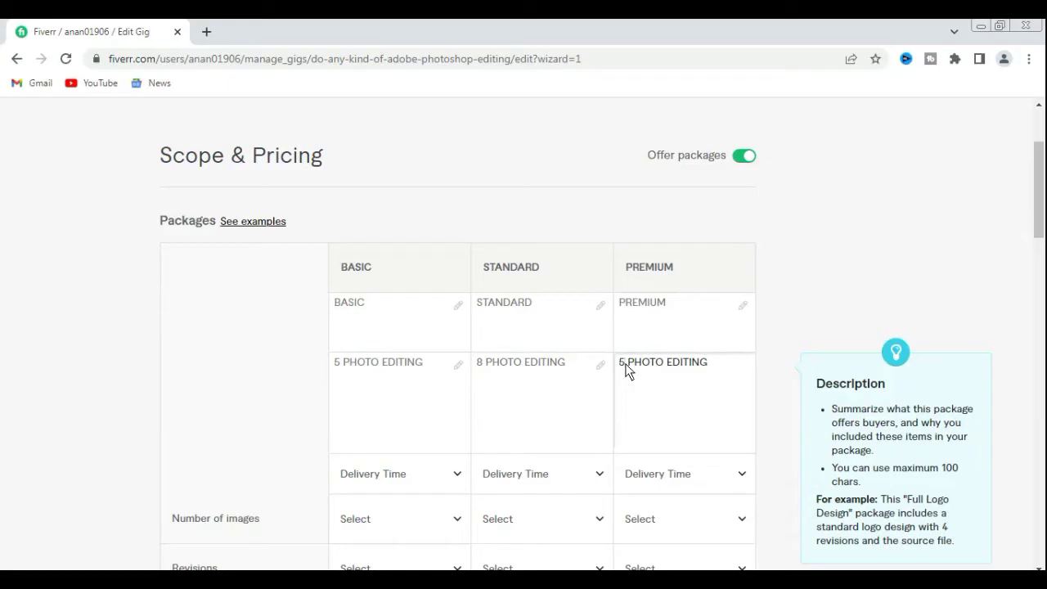
key(BackSpace)
text(10)
- Set the delivery time to 2 days for the Basic package and 3 days for the Standard package
scroll(564, 433, down, 1)
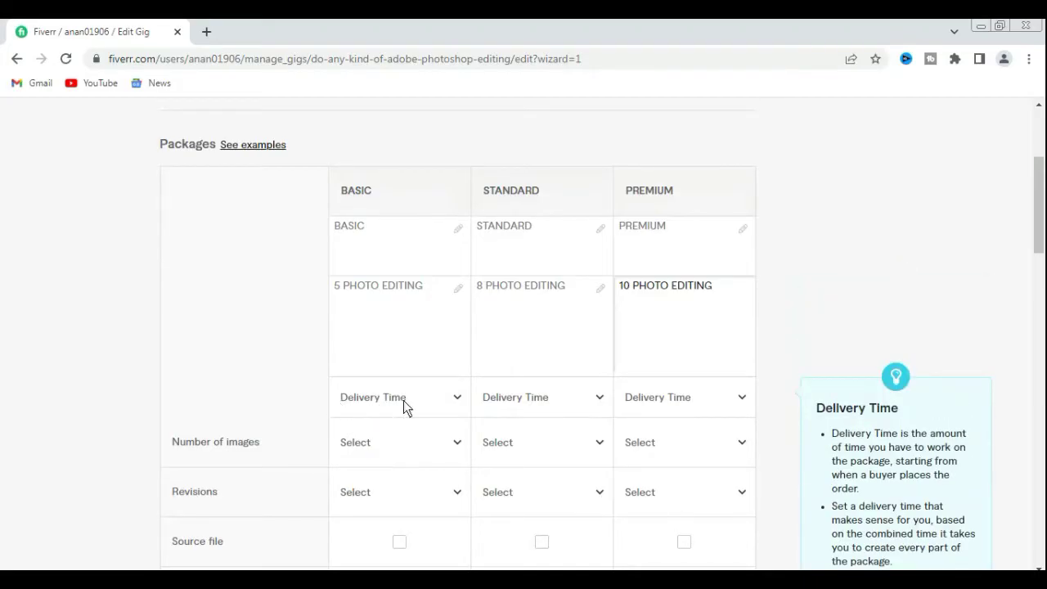
click(457, 399)
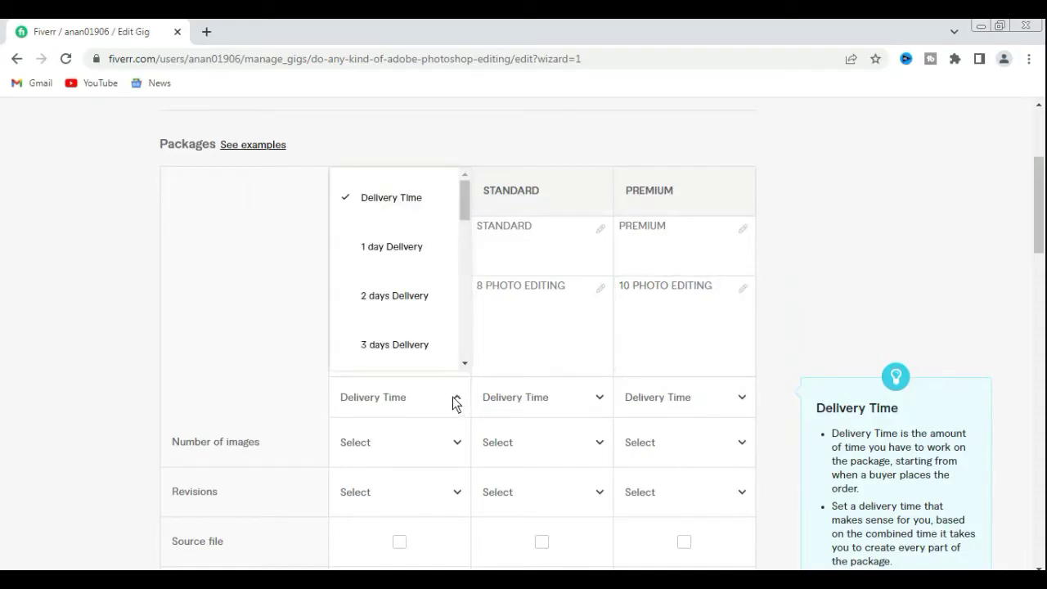
click(403, 296)
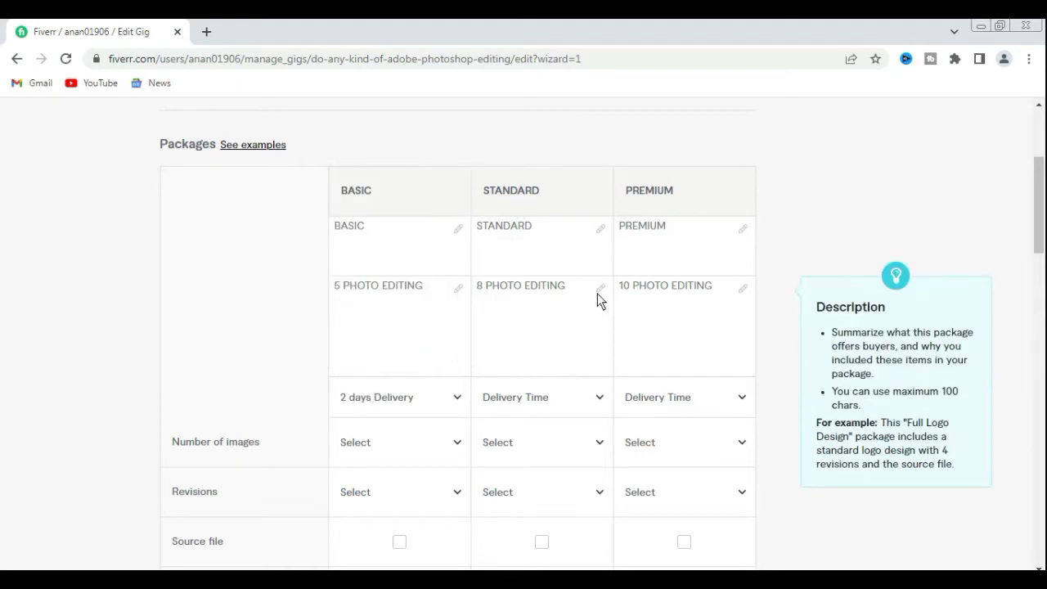
click(599, 398)
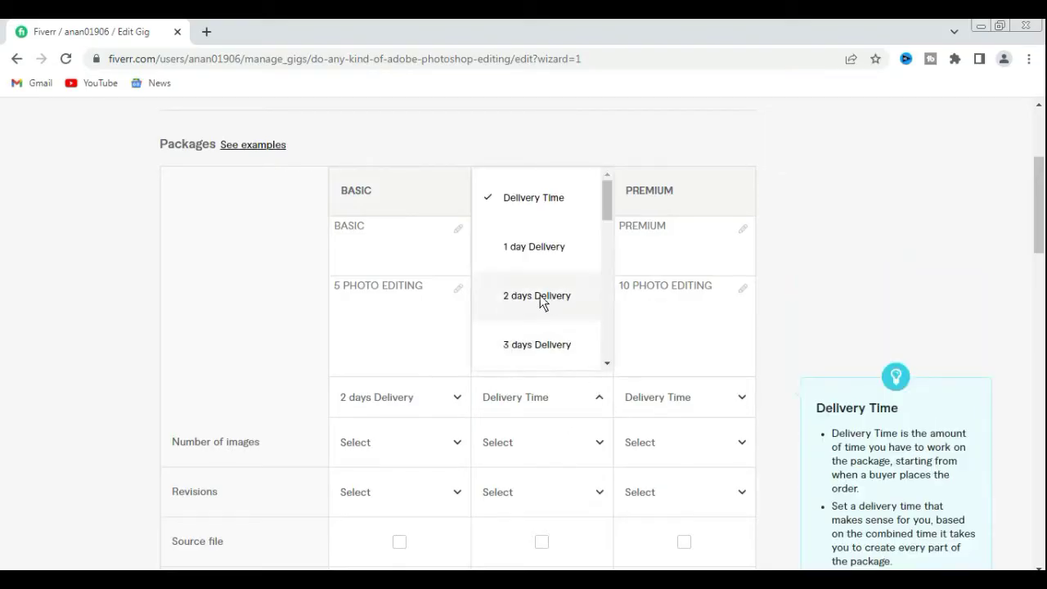
click(541, 349)
- Set the delivery times to 1 day for Basic, 2 days for Standard and 3 days for Premium
click(458, 401)
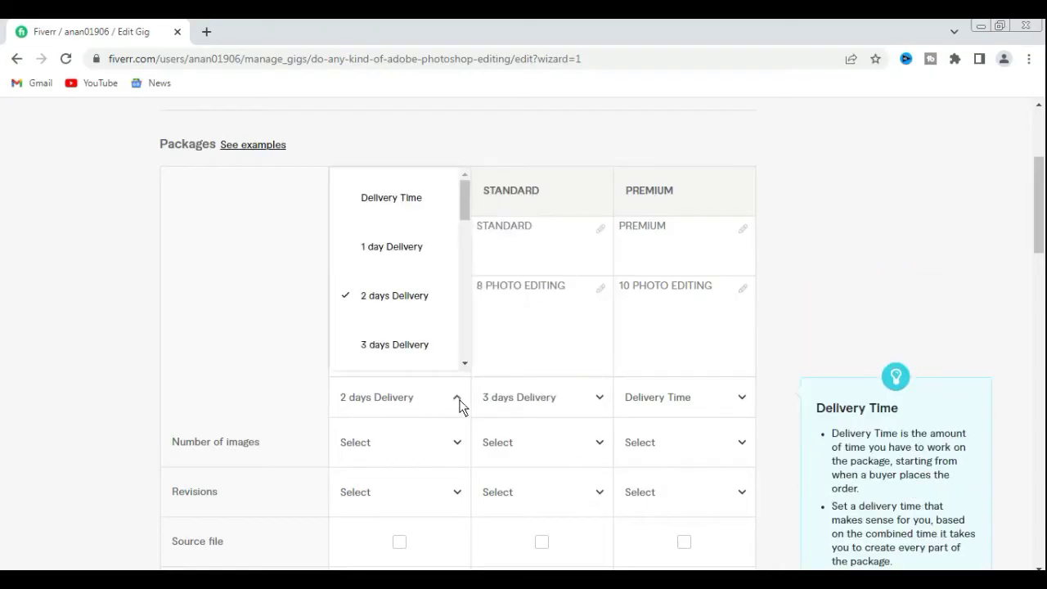
click(403, 260)
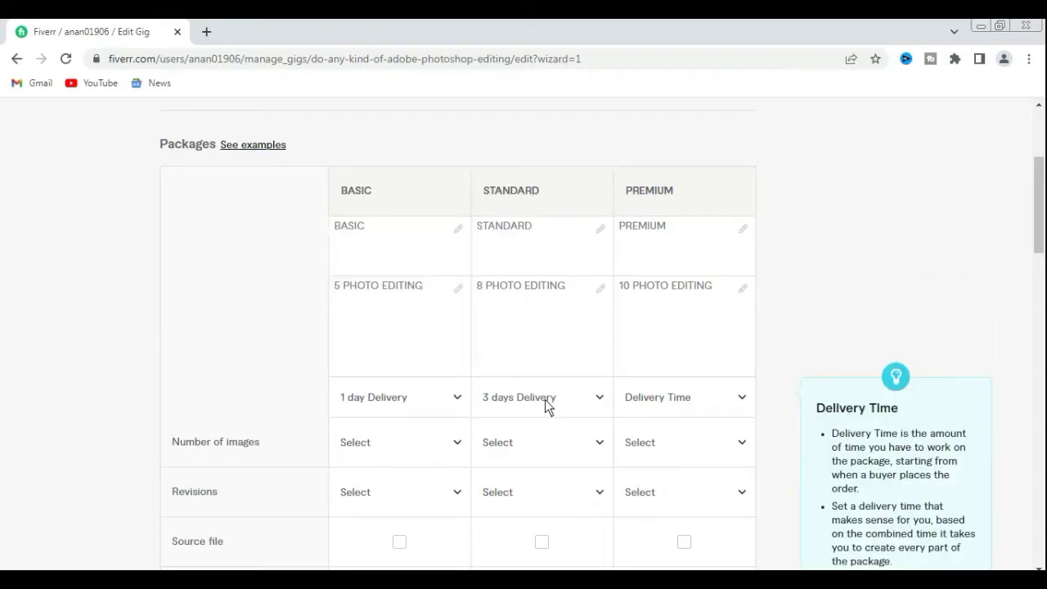
click(596, 402)
click(534, 300)
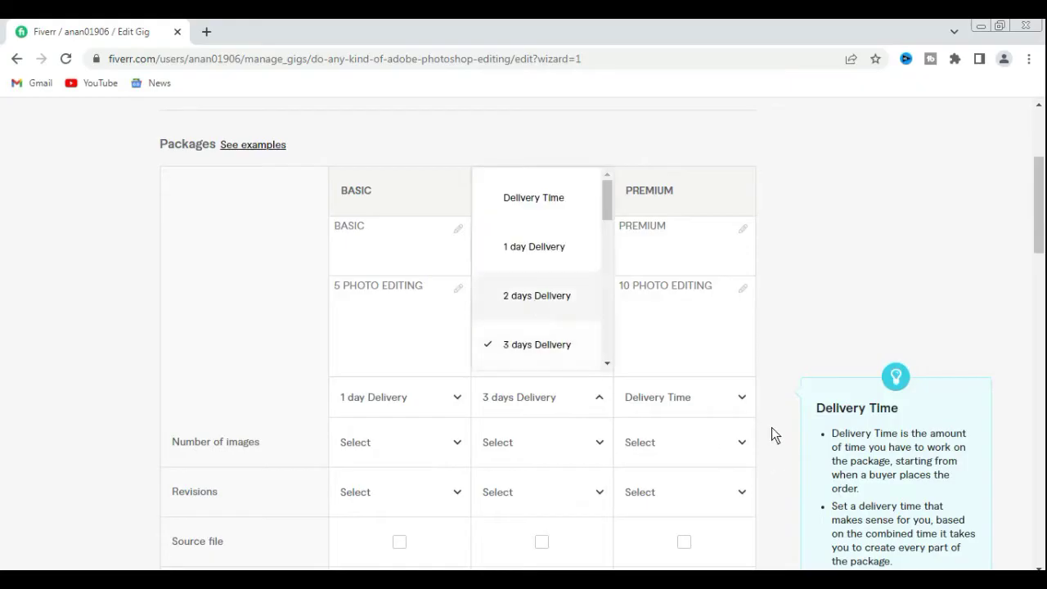
click(748, 397)
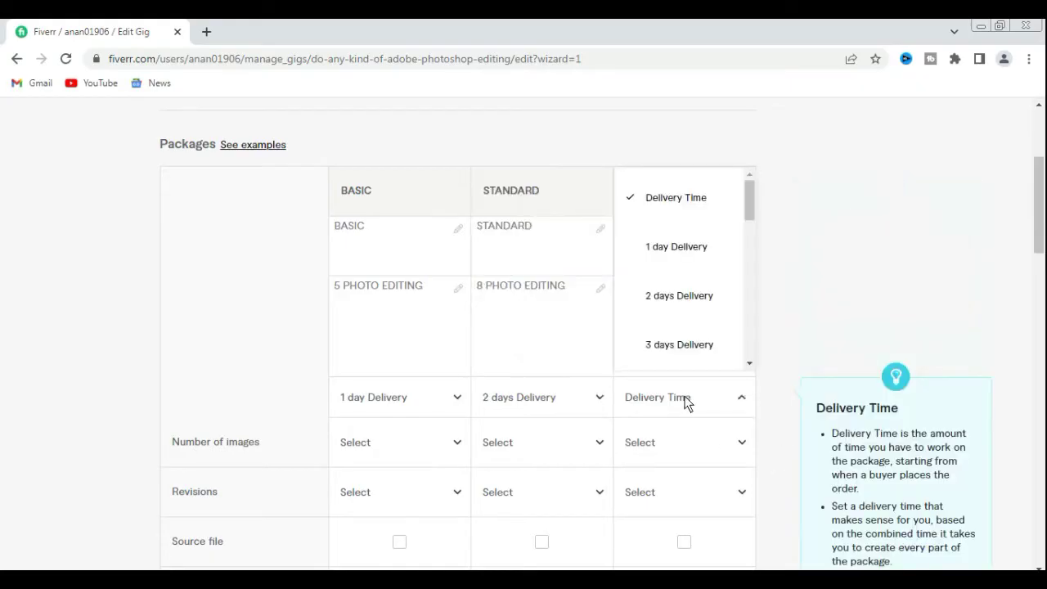
click(686, 350)
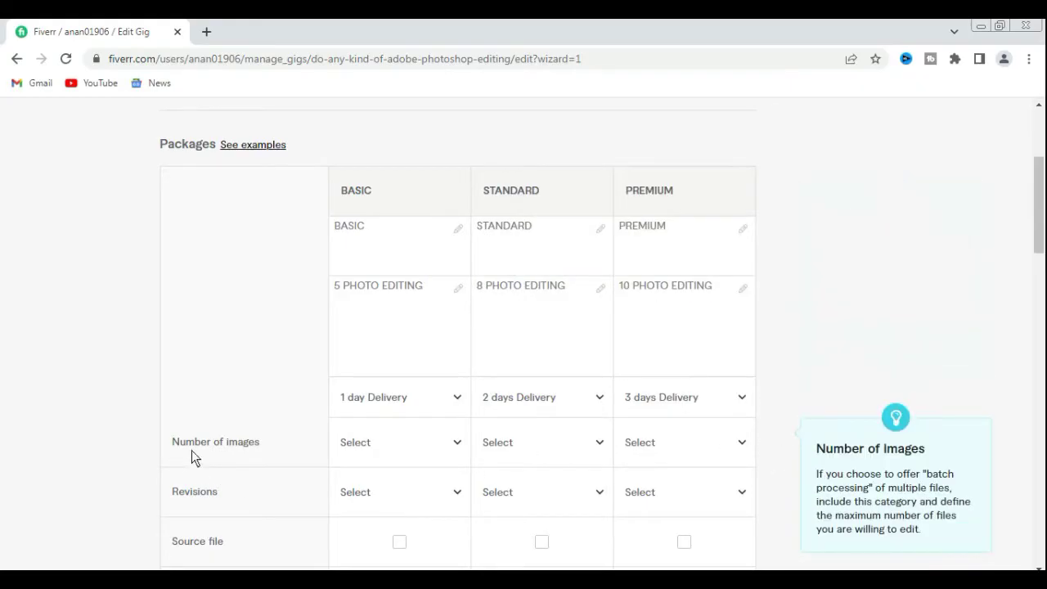
- Set the number of images to 3 for the Basic package, 4 for Standard and 6 for Premium
scroll(314, 442, down, 1)
scroll(310, 441, up, 1)
click(457, 443)
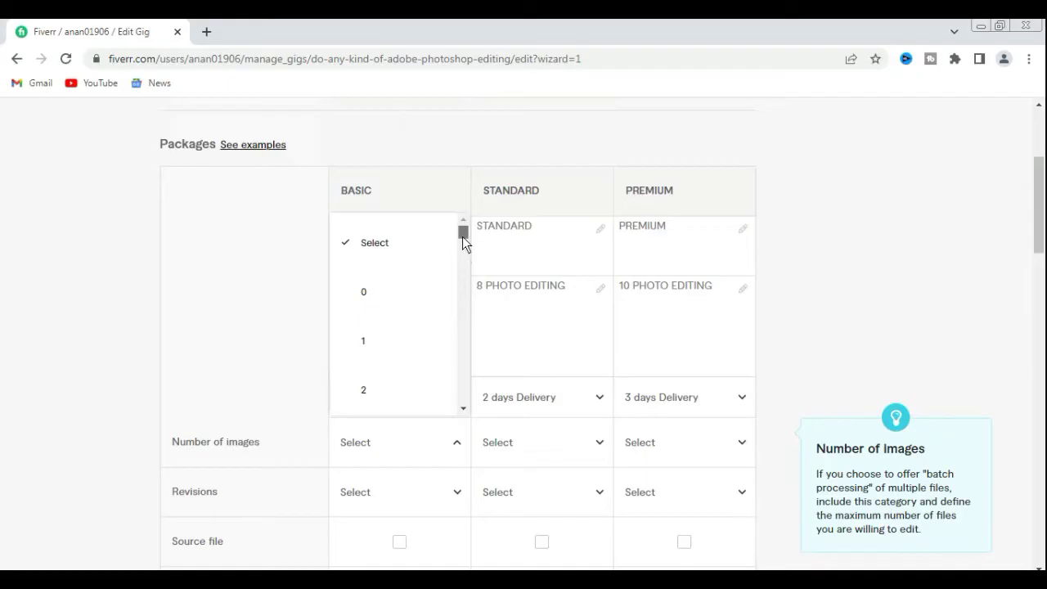
drag(463, 235, 462, 241)
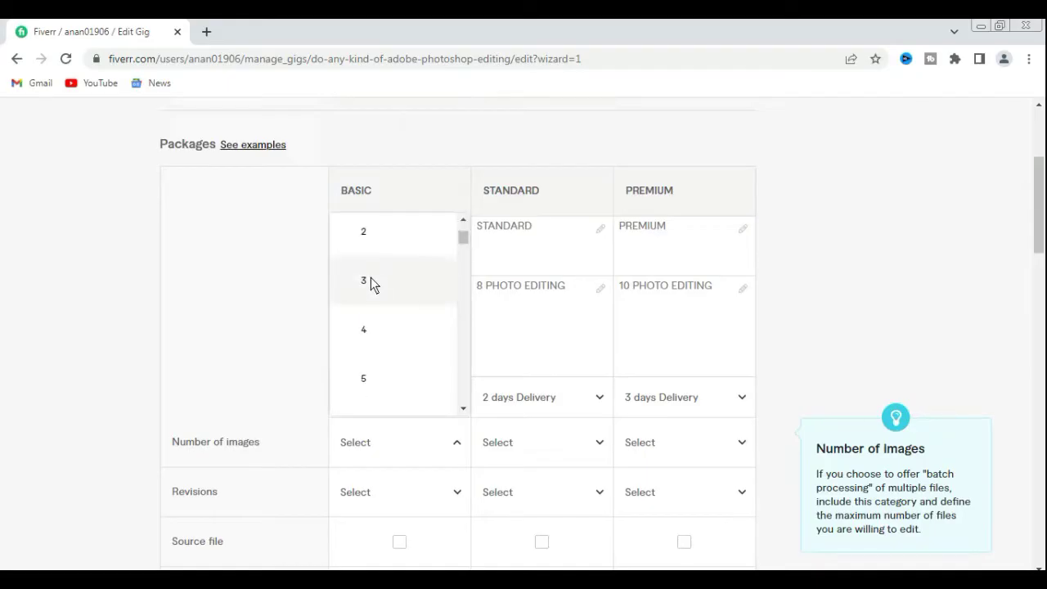
click(371, 283)
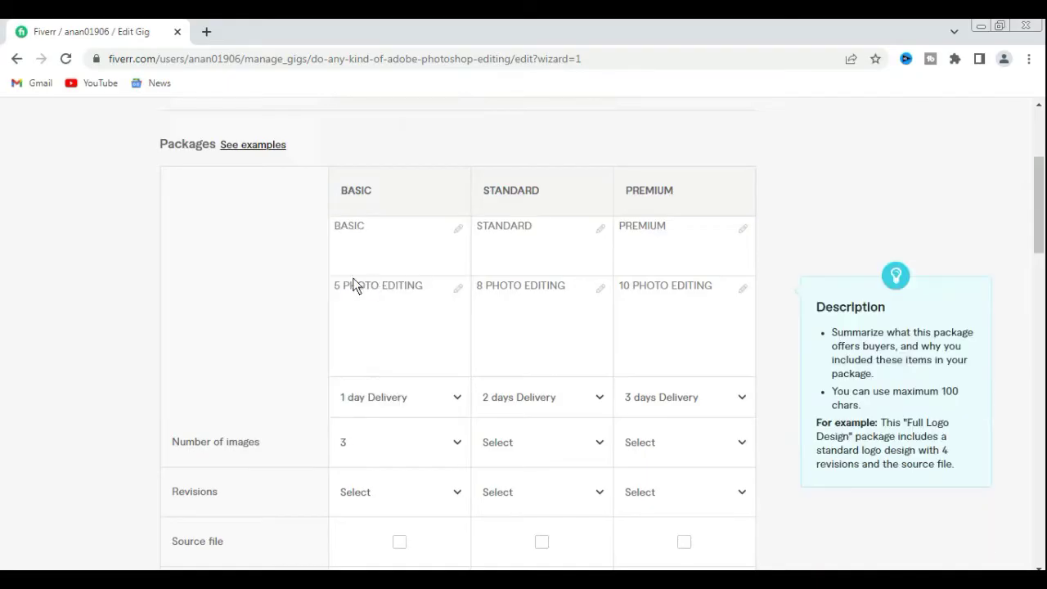
click(598, 448)
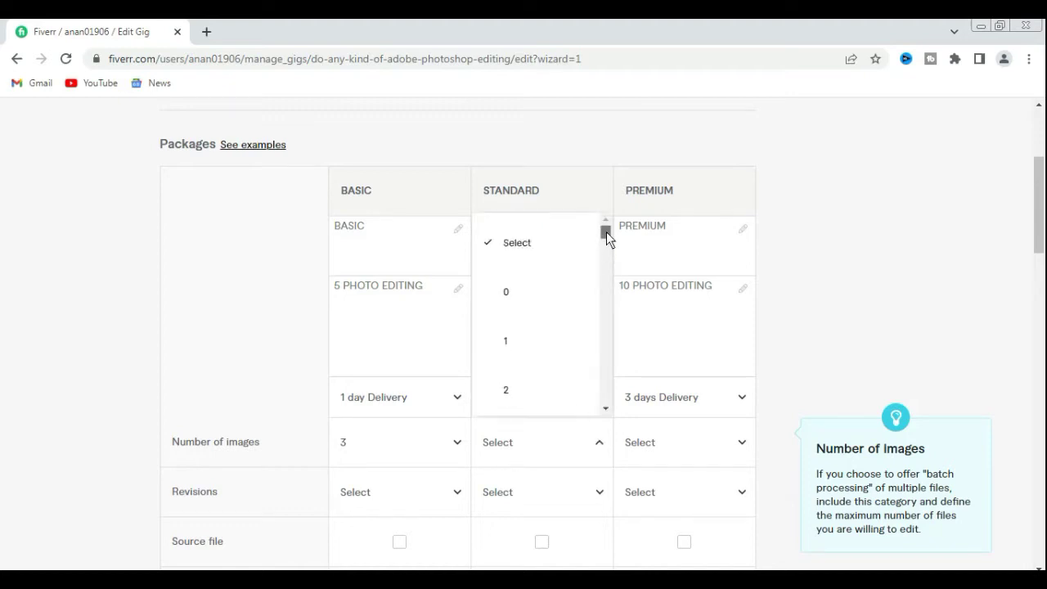
scroll(606, 233, down, 1)
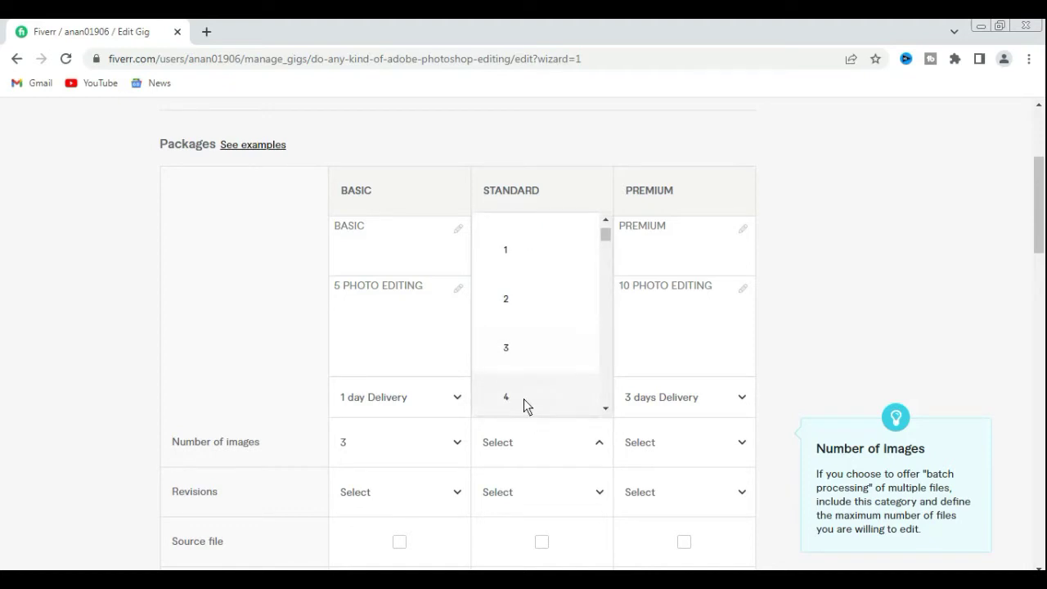
click(523, 398)
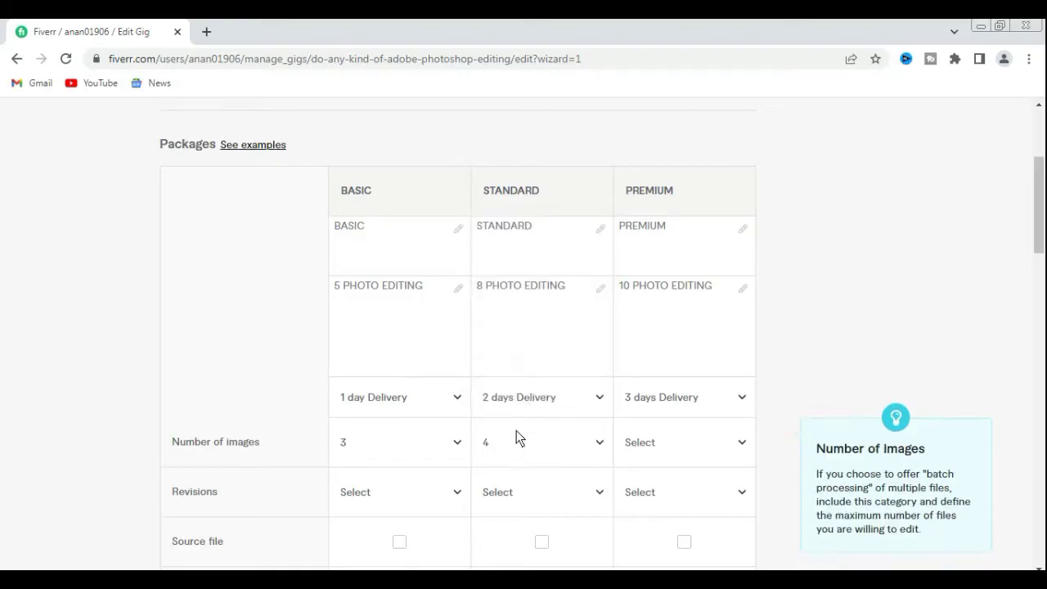
click(742, 444)
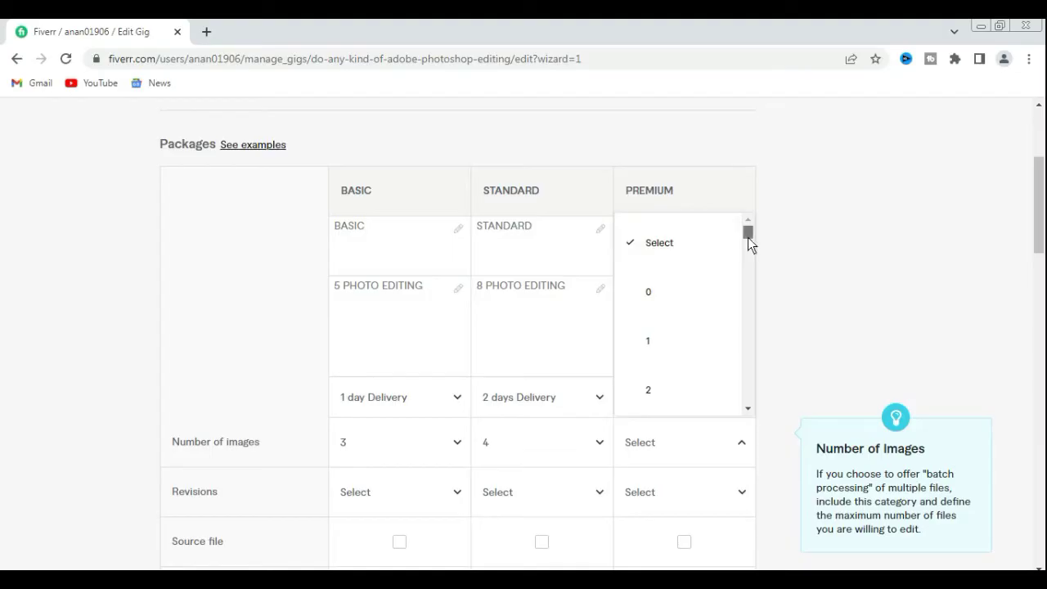
drag(748, 238, 750, 246)
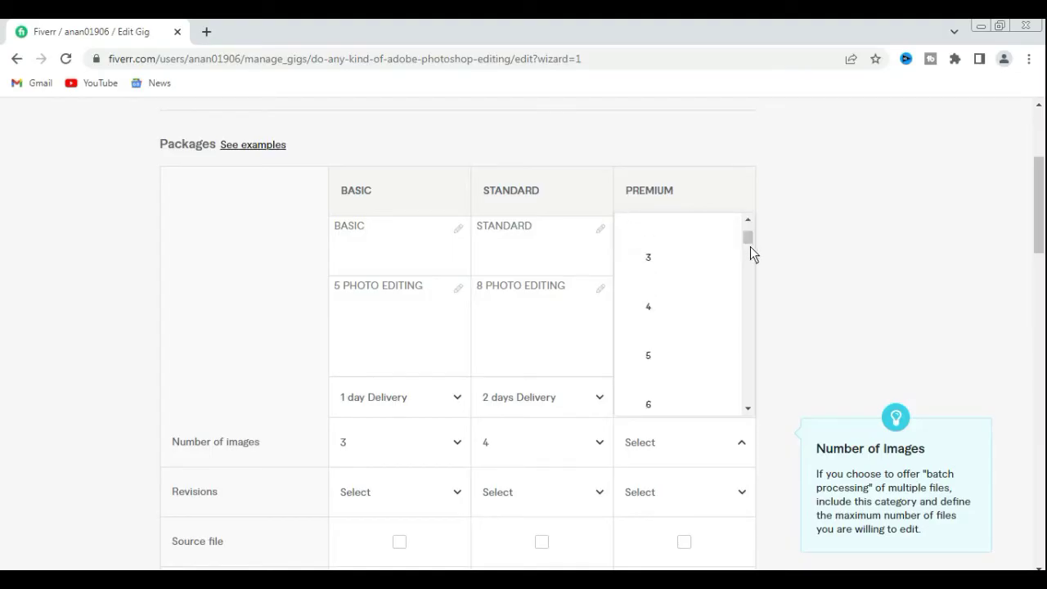
click(649, 406)
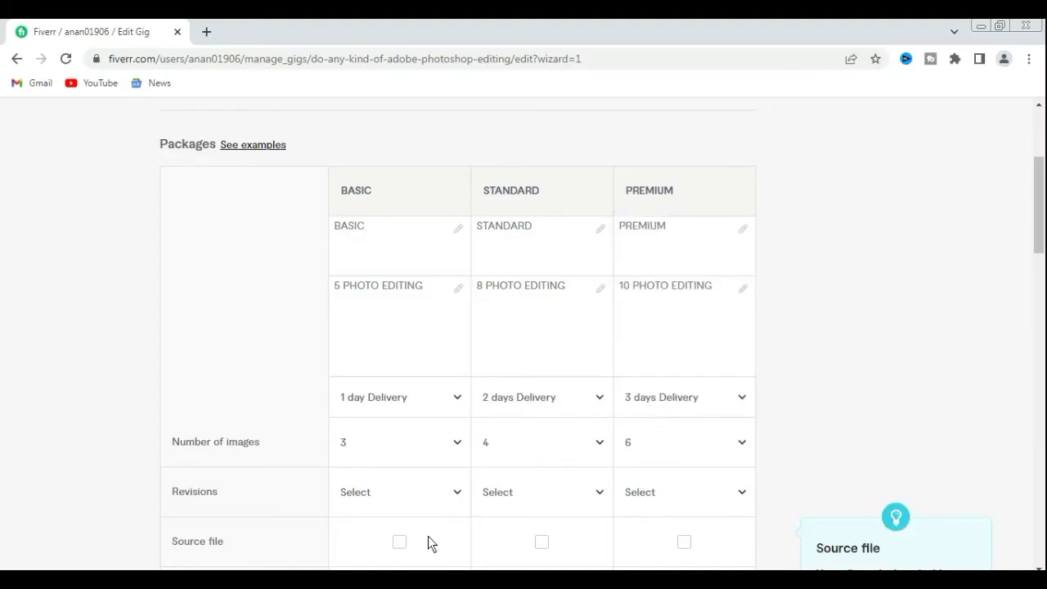
- Set the revisions to 2 for the Basic, Standard and Premium packages
scroll(523, 405, down, 1)
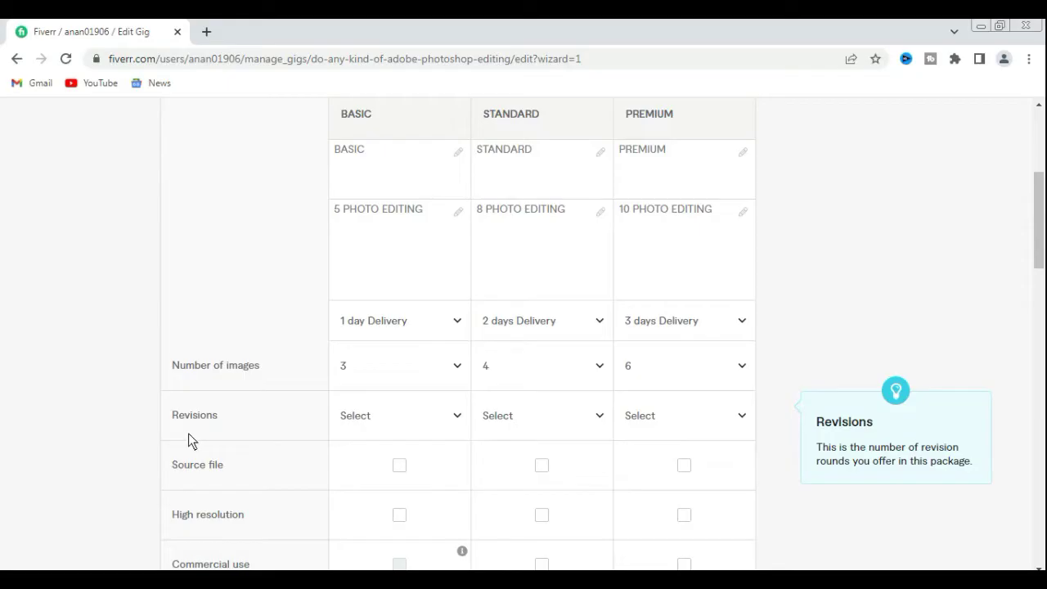
click(458, 417)
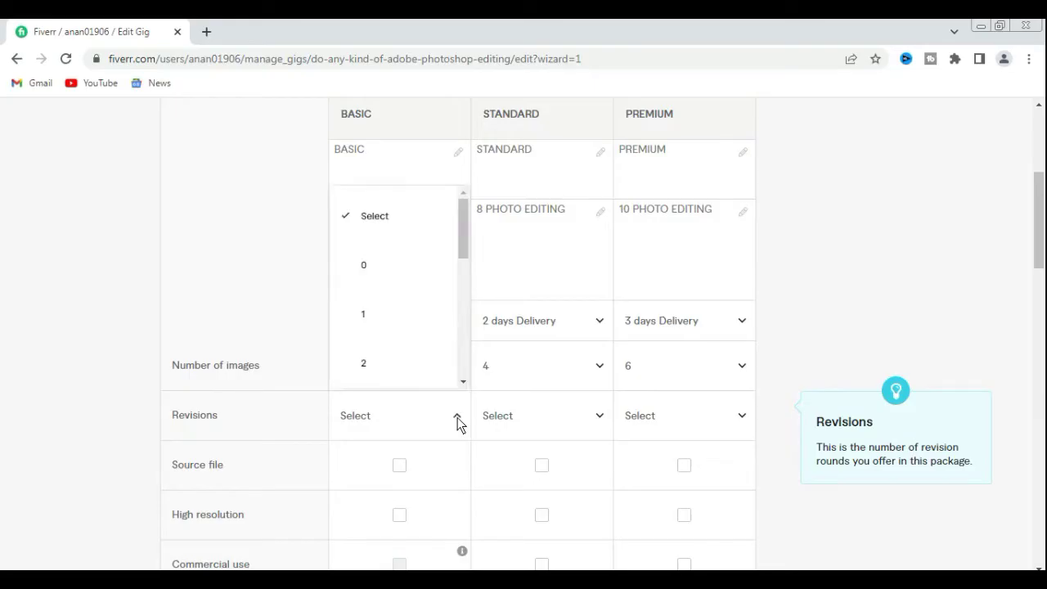
click(363, 365)
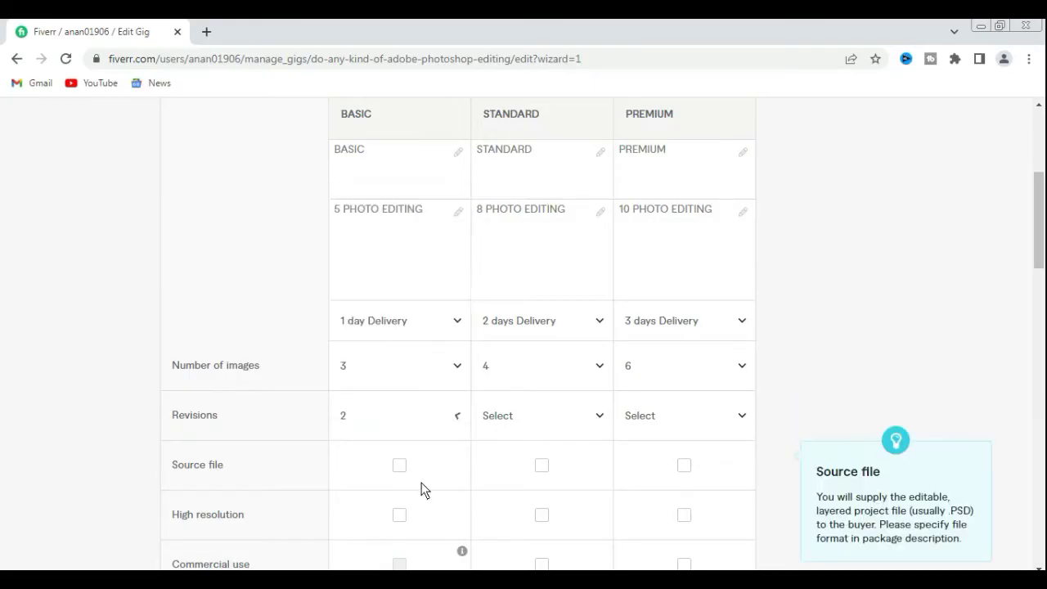
click(598, 419)
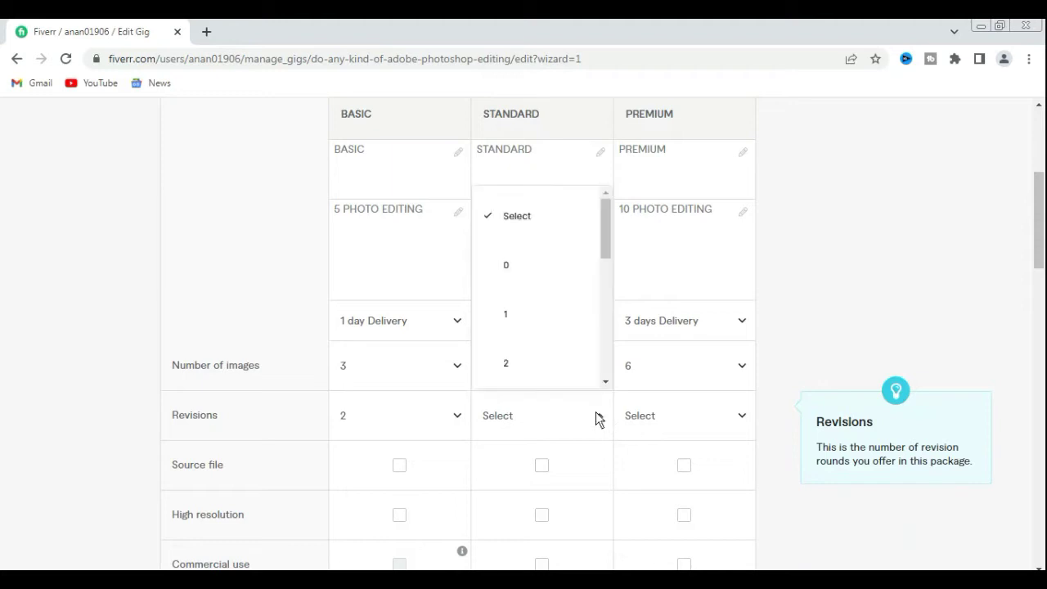
click(524, 367)
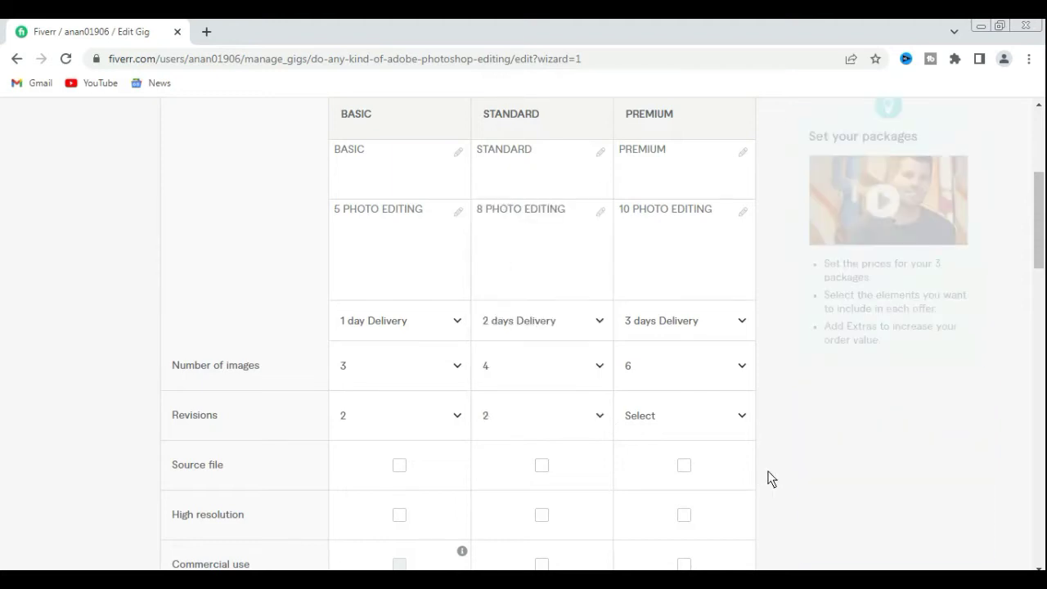
click(743, 415)
click(650, 372)
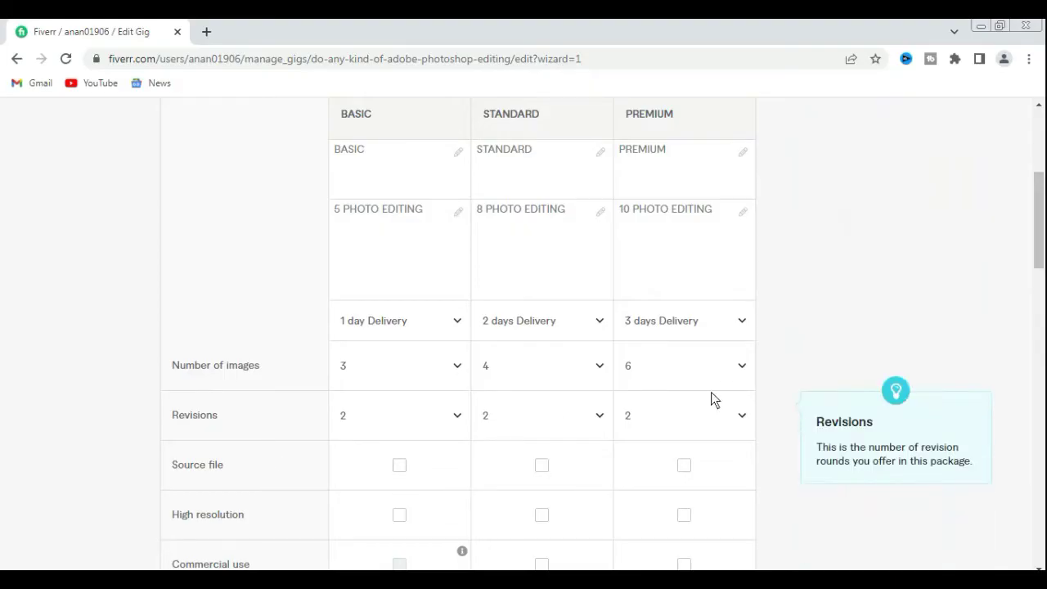
- Include the source file and high resolution in the Basic, Standard and Premium packages
scroll(708, 396, down, 1)
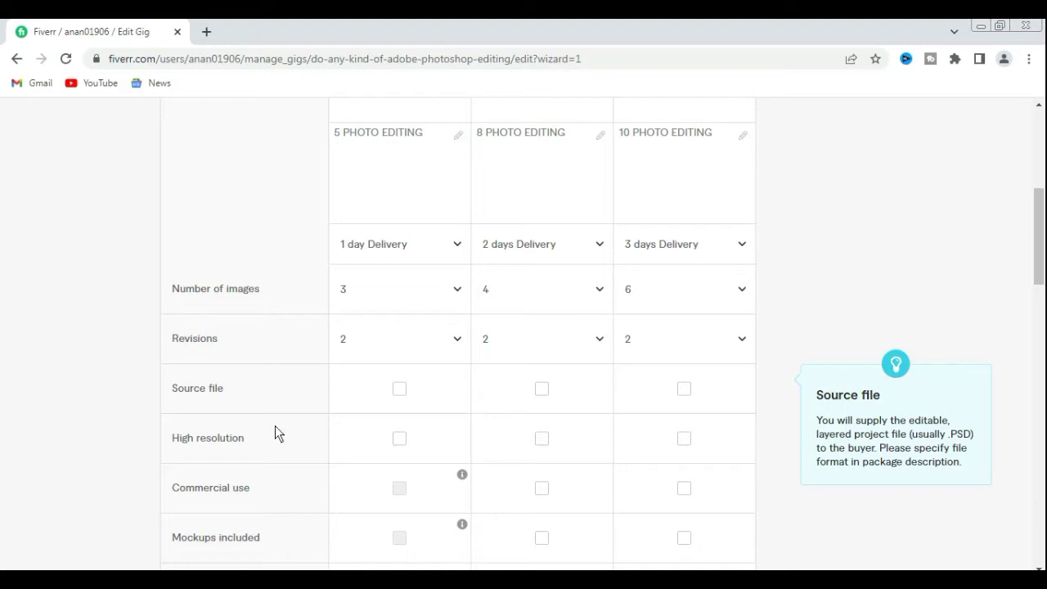
click(399, 391)
click(543, 390)
click(688, 389)
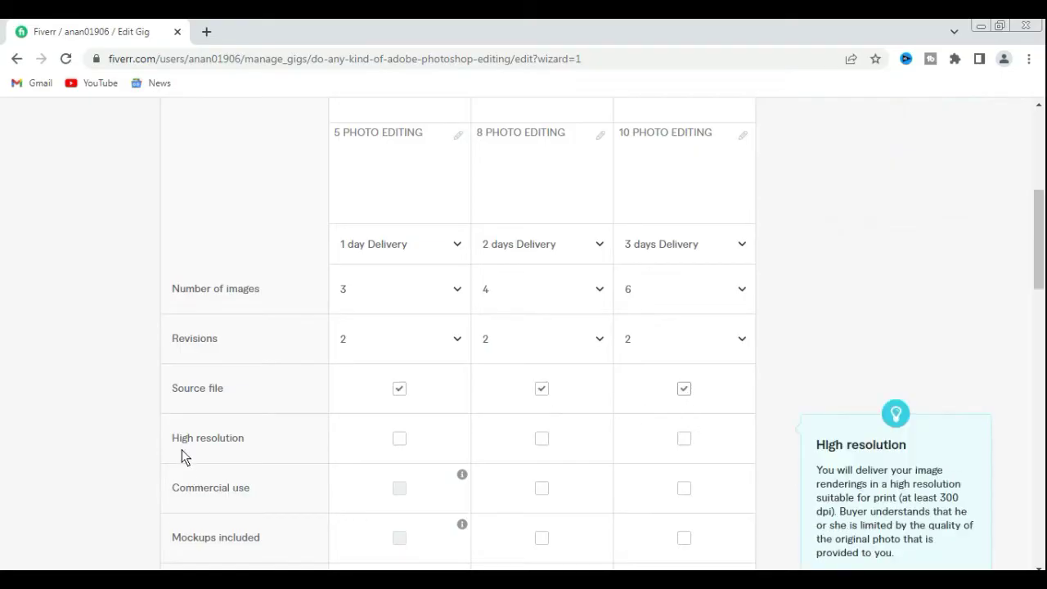
click(399, 446)
click(543, 446)
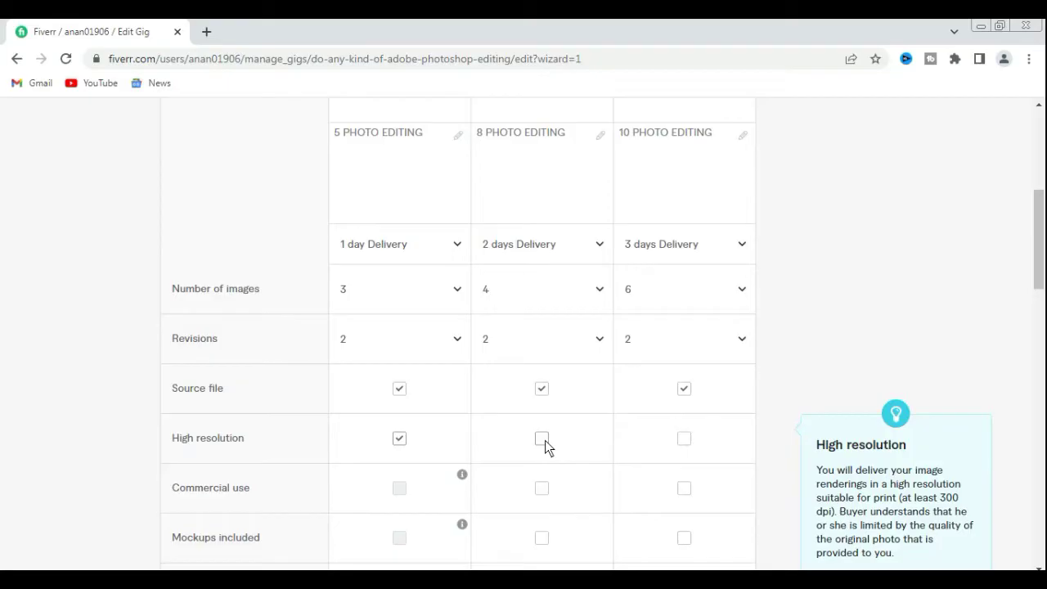
click(684, 439)
- Include commercial use in the Standard and Premium packages
scroll(283, 475, down, 1)
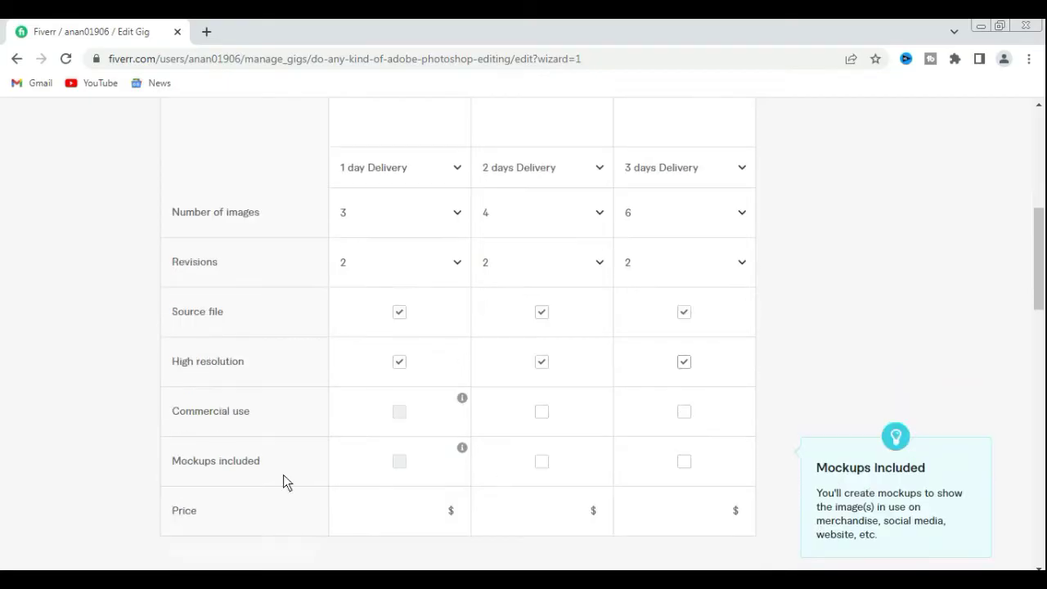
click(543, 412)
click(686, 412)
scroll(327, 499, down, 1)
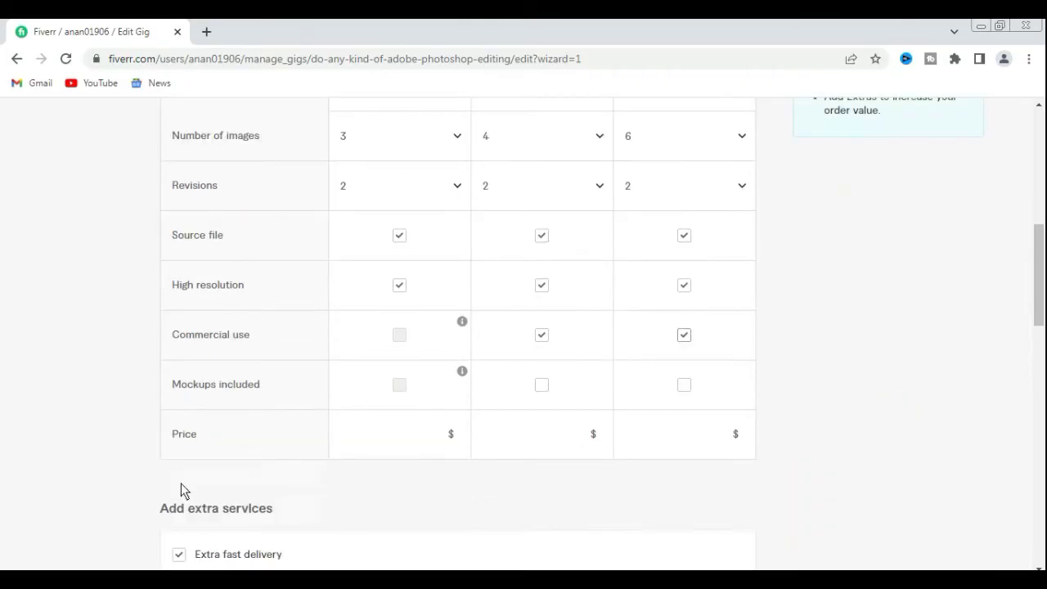
- Set the price to $10 for the Basic package and $20 for the Standard package
scroll(346, 448, up, 2)
scroll(345, 449, down, 1)
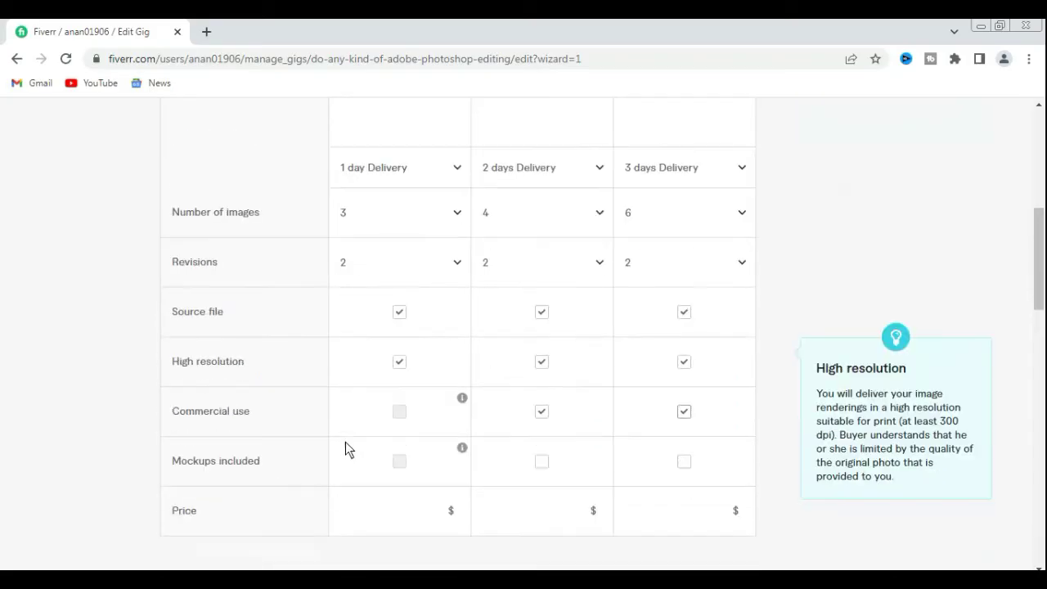
scroll(346, 448, up, 3)
scroll(345, 441, down, 3)
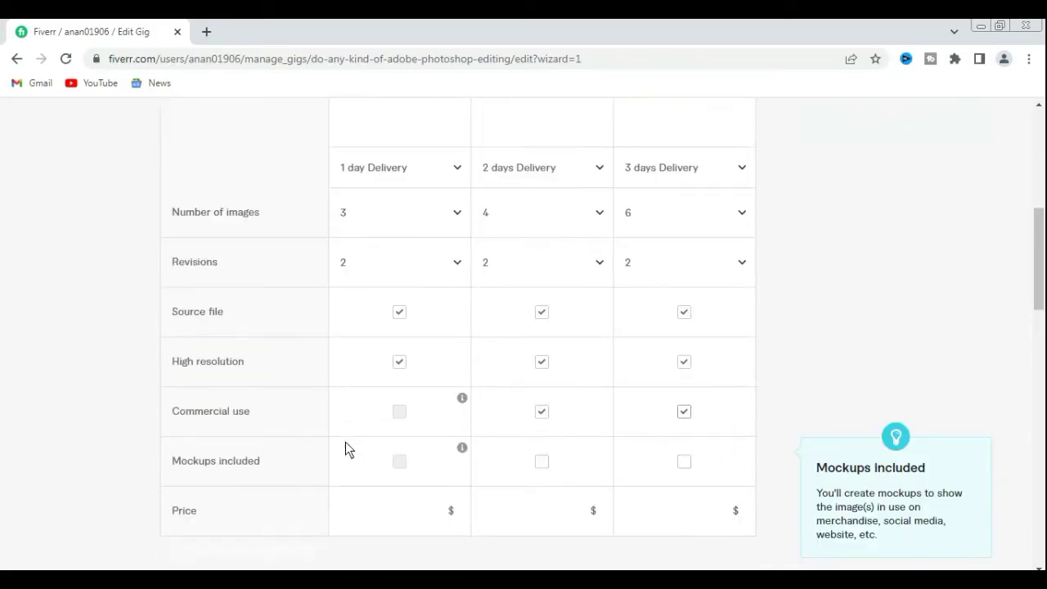
click(433, 516)
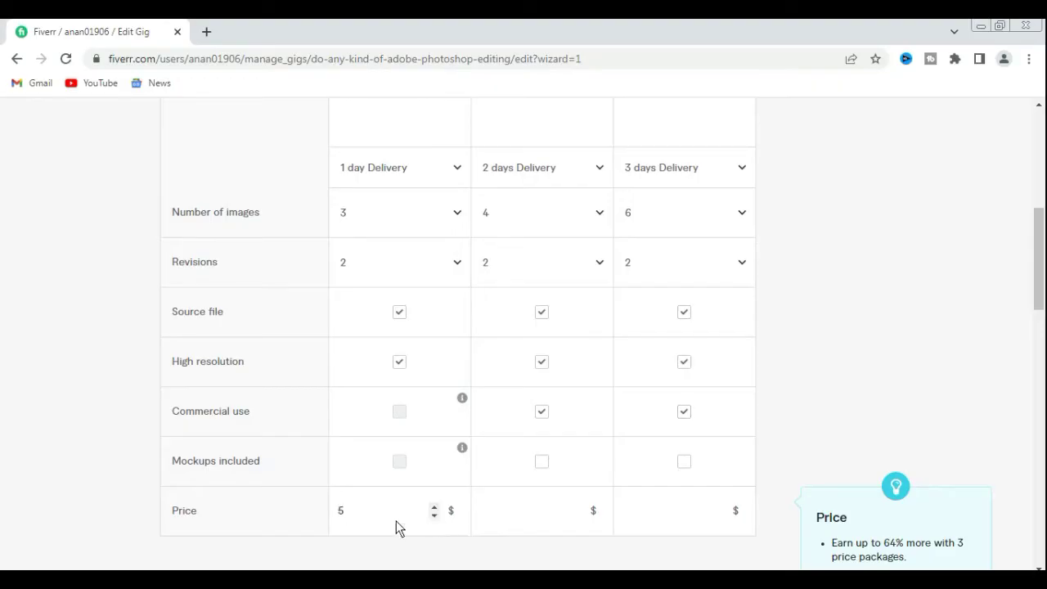
click(433, 522)
click(434, 509)
click(576, 509)
click(577, 508)
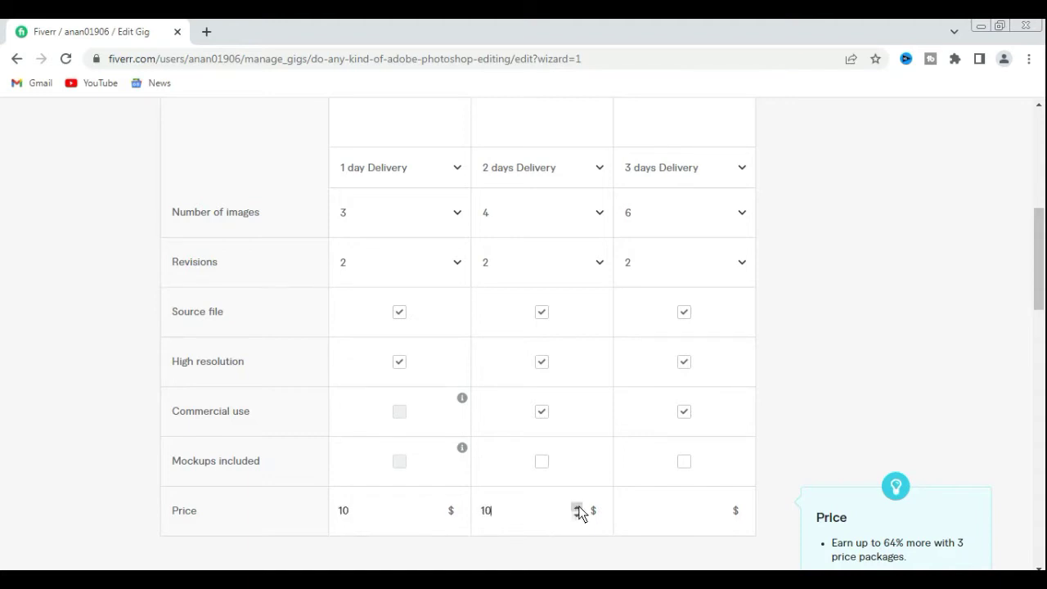
click(577, 509)
click(576, 508)
- Set the price of the Premium package to $30
click(719, 507)
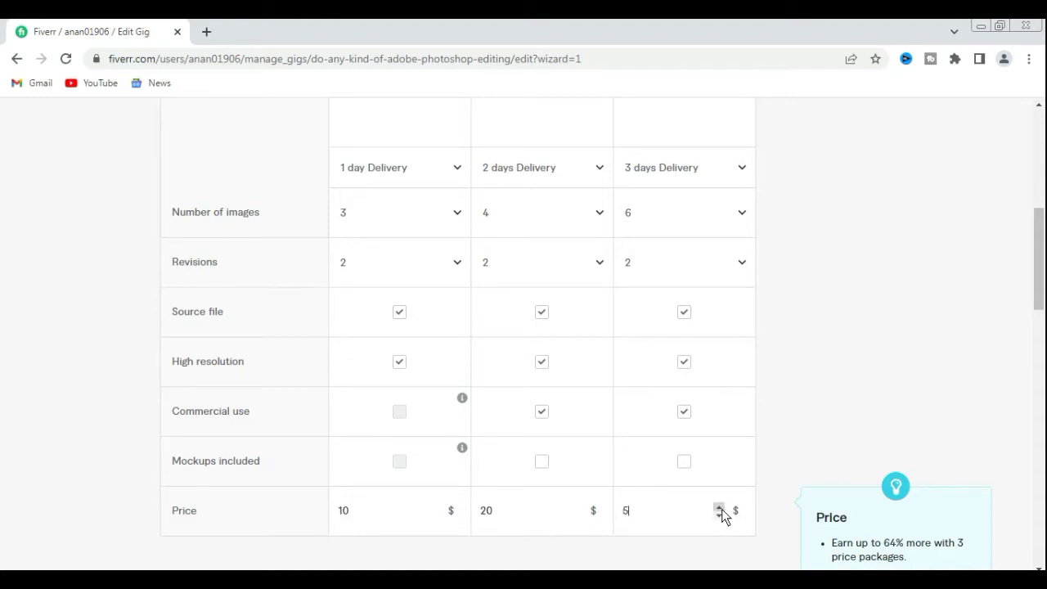
click(719, 507)
click(719, 507)
click(719, 507)
click(719, 507)
click(719, 507)
- Disable the Extra fast delivery option among the gig's extra services
scroll(675, 393, up, 1)
scroll(675, 393, down, 3)
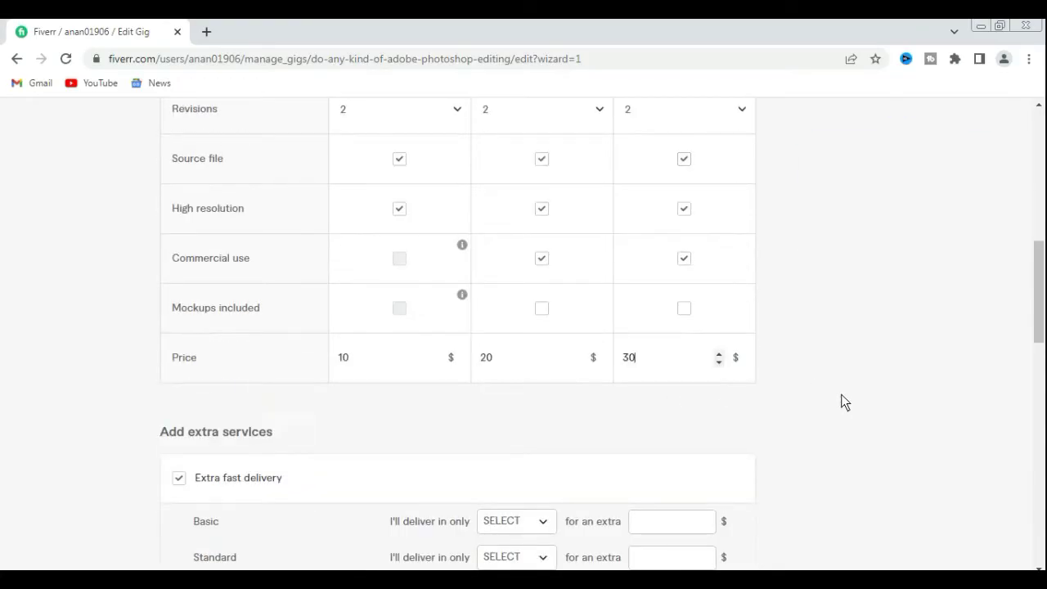
scroll(846, 396, down, 2)
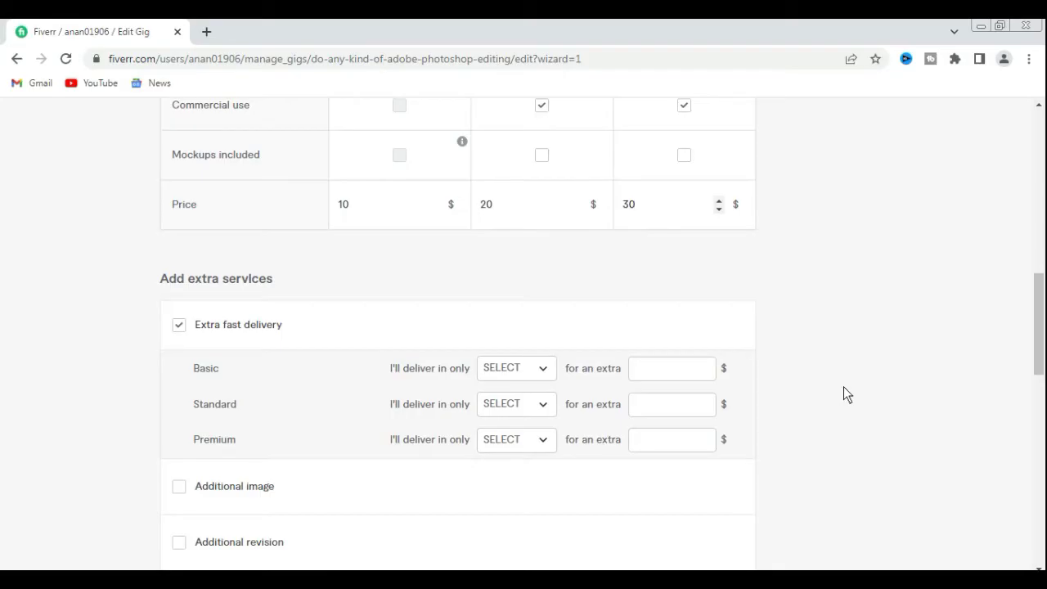
mouse_move(190, 335)
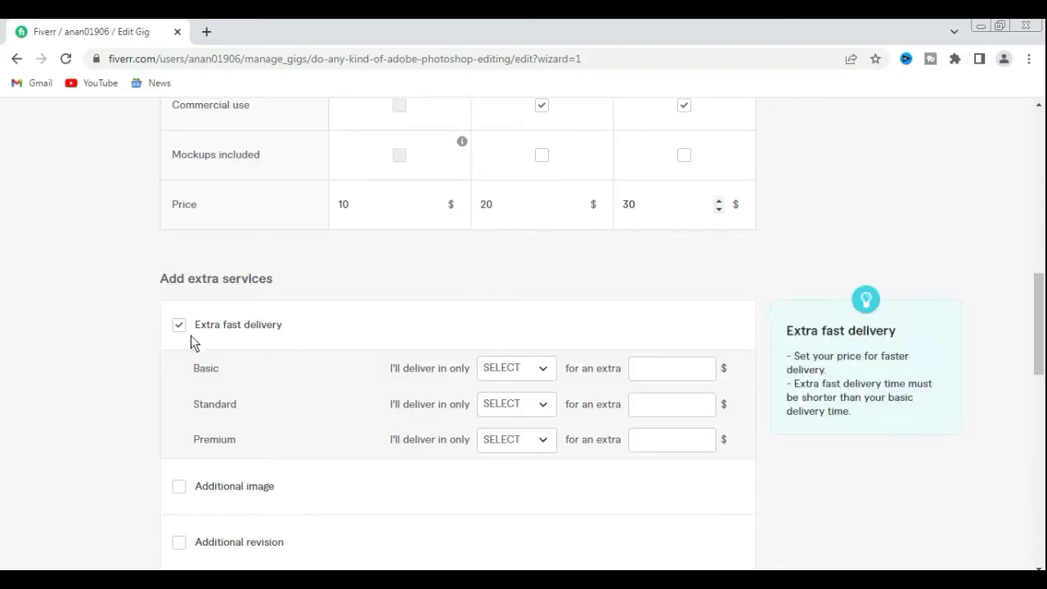
scroll(288, 338, down, 1)
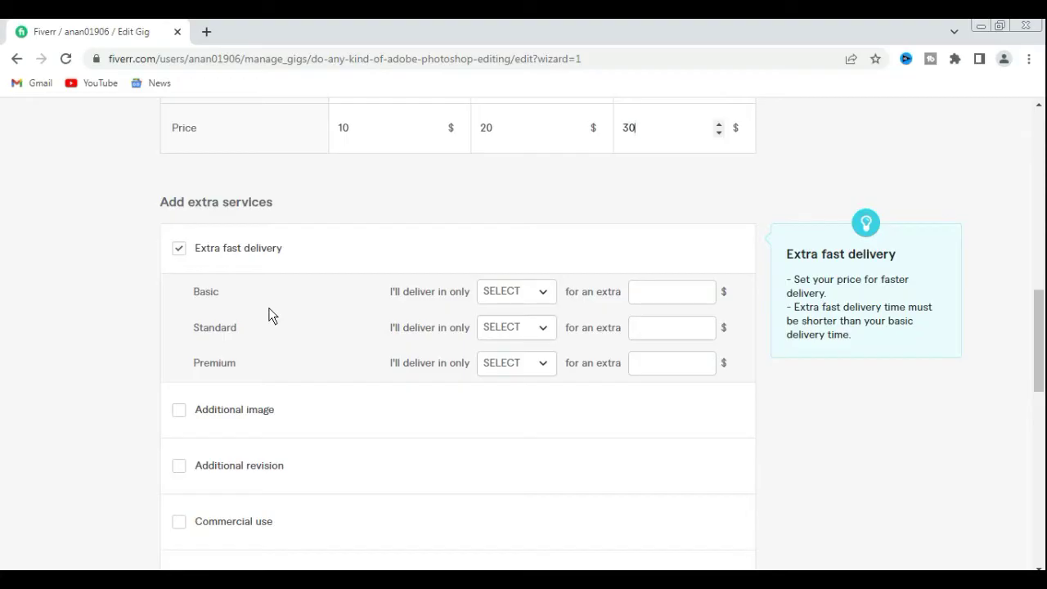
click(180, 248)
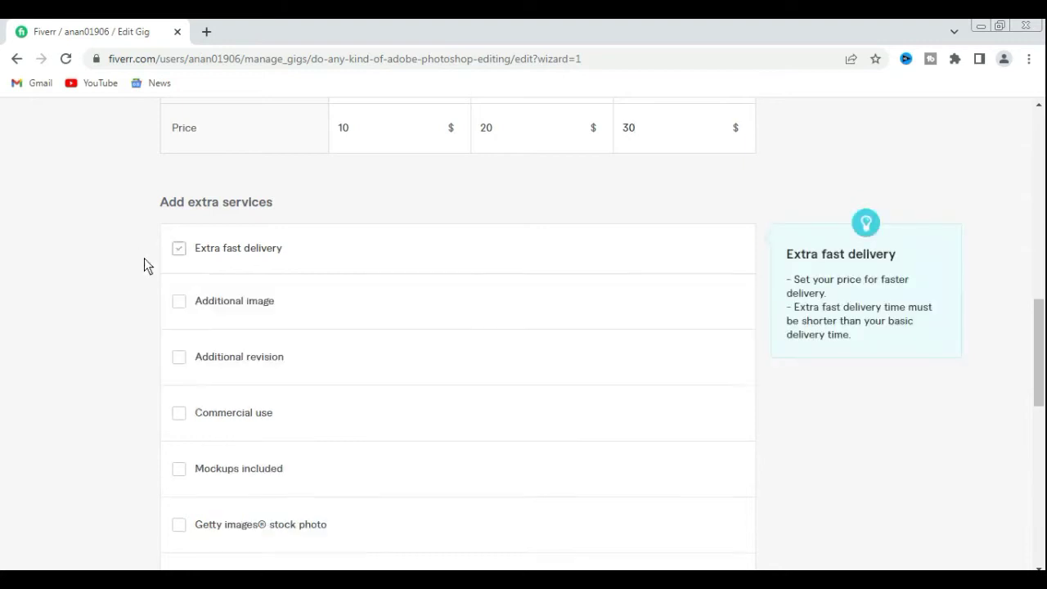
- Review the remaining extra services and the details and prices entered for the three packages
scroll(442, 323, down, 2)
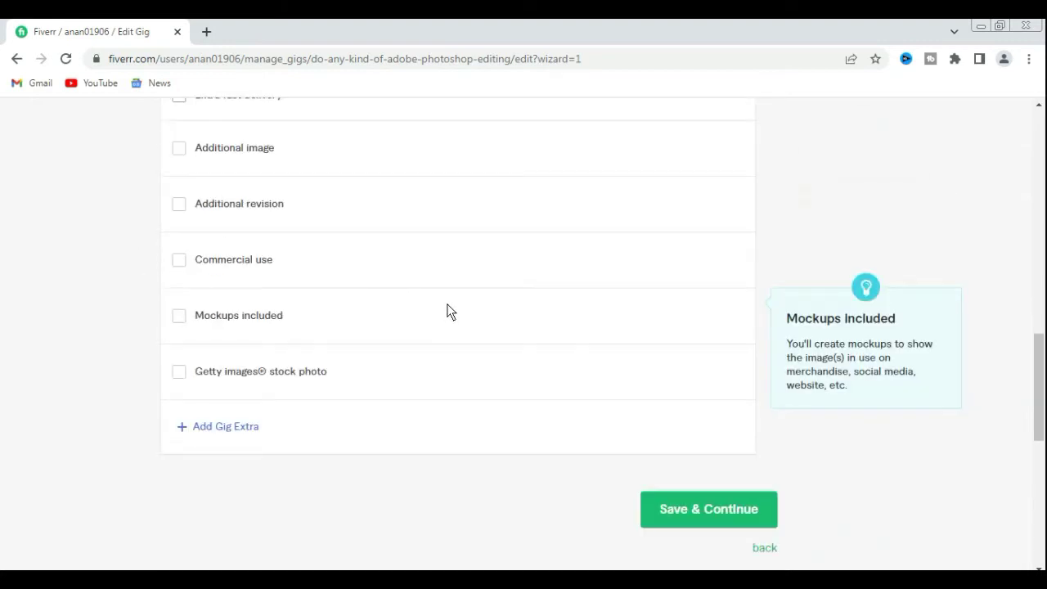
scroll(448, 312, up, 10)
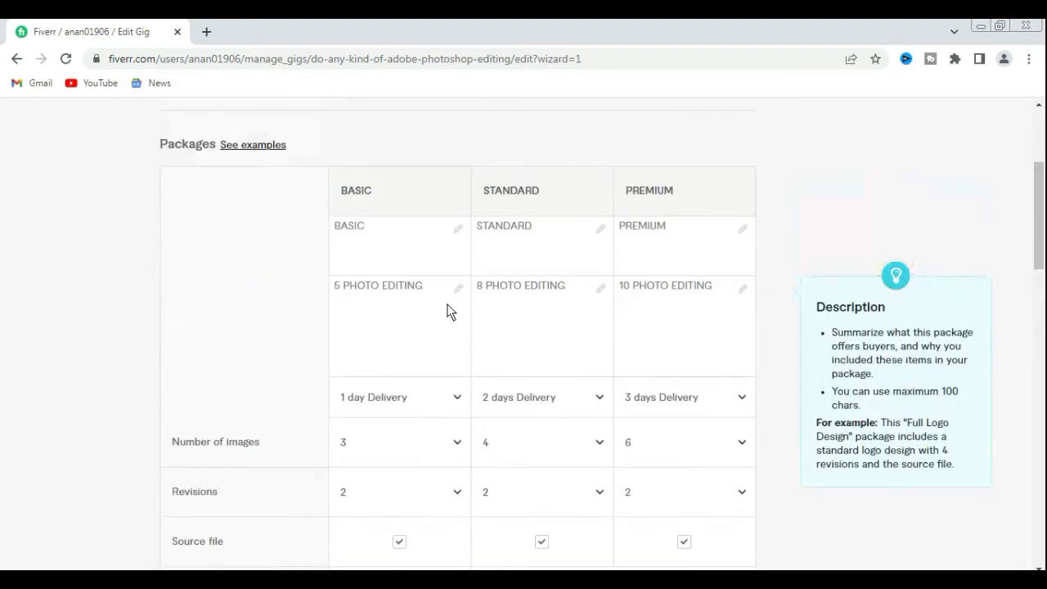
scroll(448, 311, down, 1)
scroll(448, 309, down, 3)
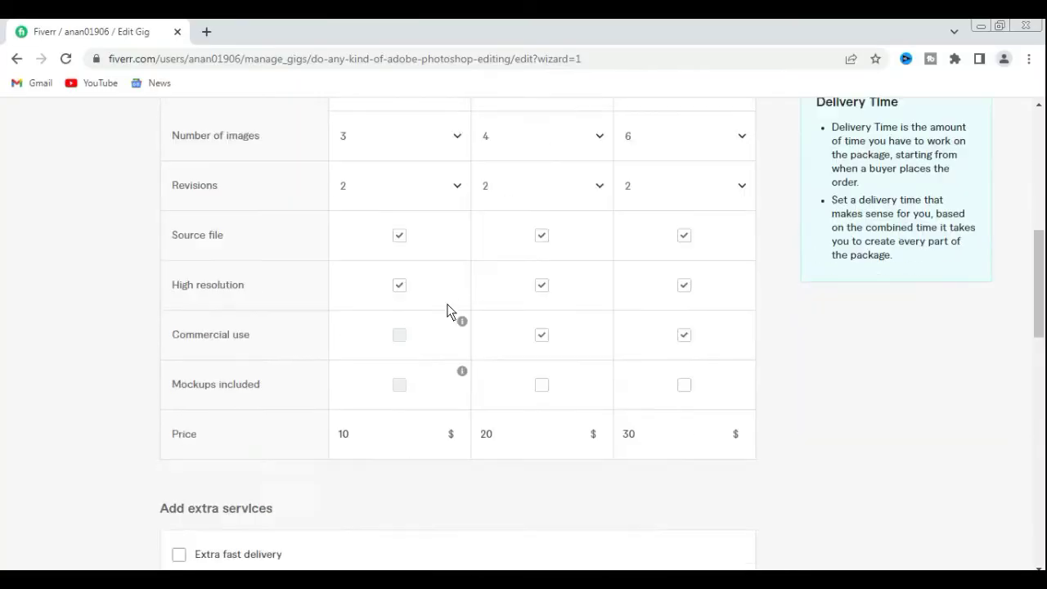
scroll(467, 428, down, 1)
scroll(470, 427, up, 5)
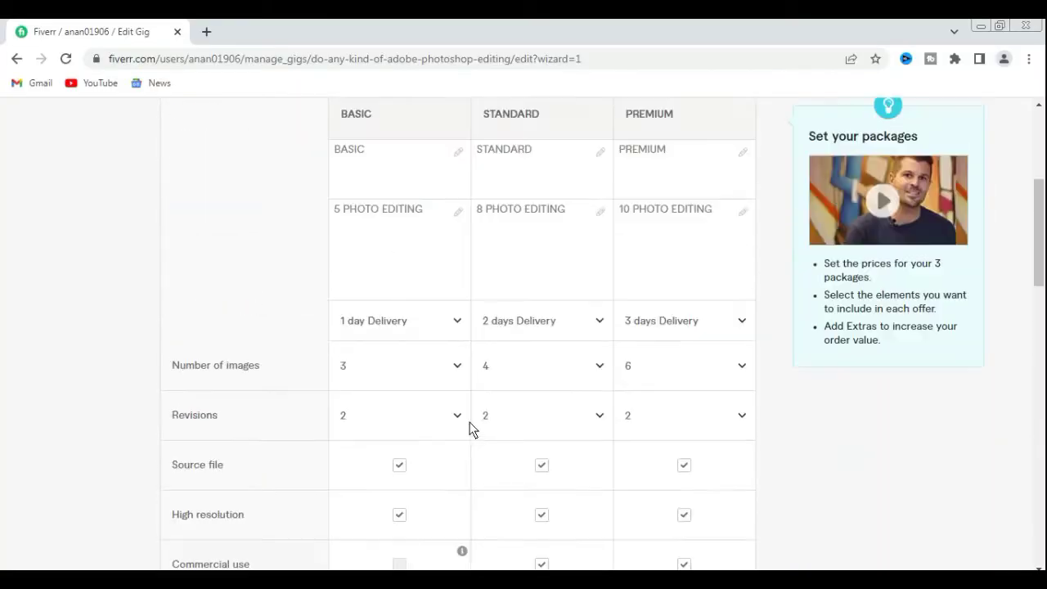
scroll(470, 421, down, 5)
scroll(470, 421, up, 6)
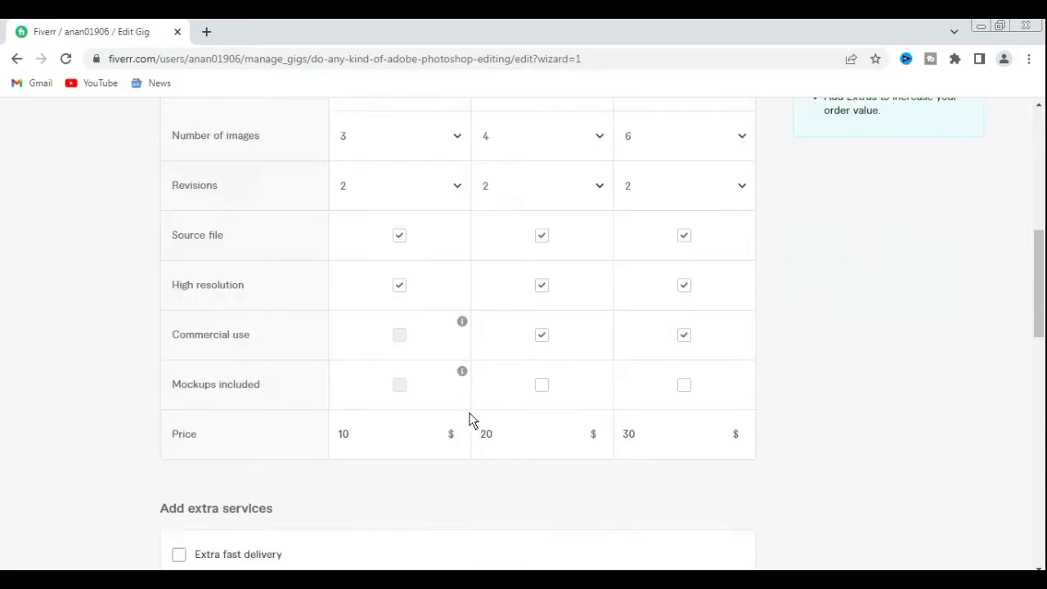
- Save the package pricing and continue to the gig's description stage
scroll(470, 421, down, 10)
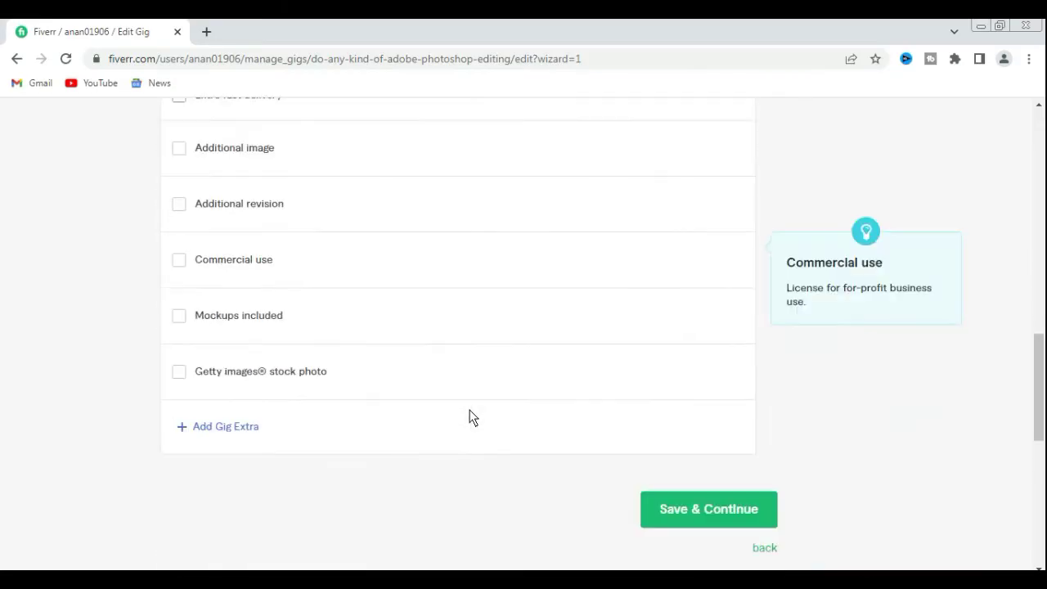
click(698, 489)
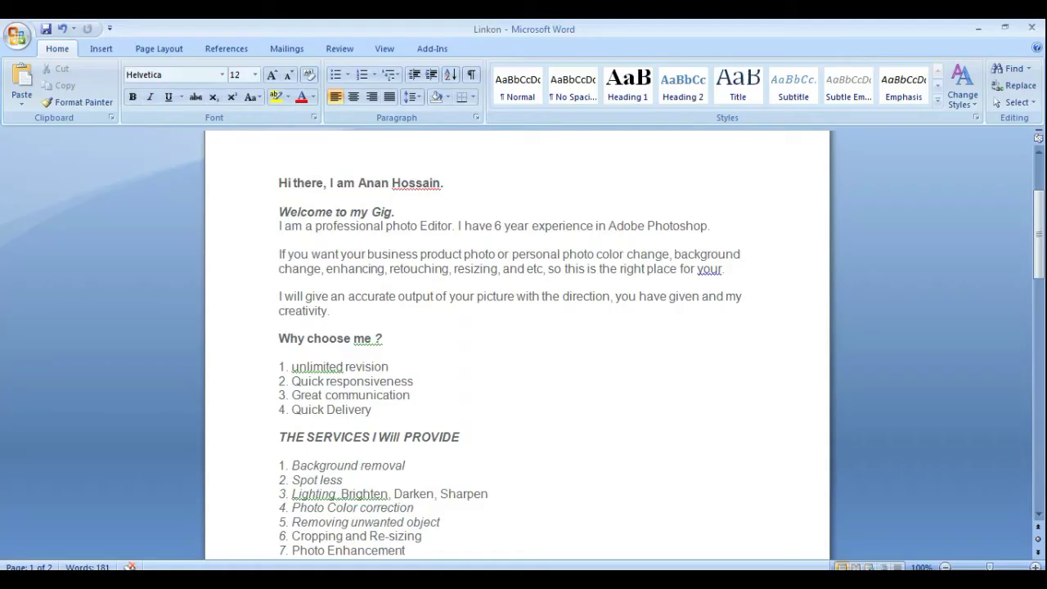
- Switch to the Word document and copy the greeting line that introduces the seller by name
key(alt+Tab)
drag(278, 182, 372, 193)
click(427, 180)
drag(289, 189, 281, 194)
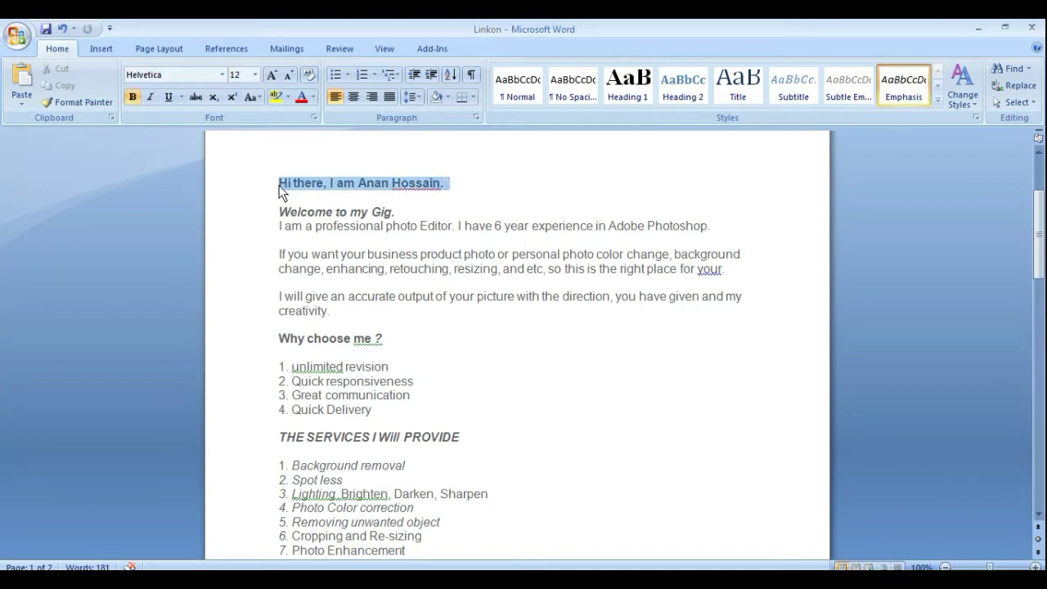
right_click(318, 185)
click(355, 214)
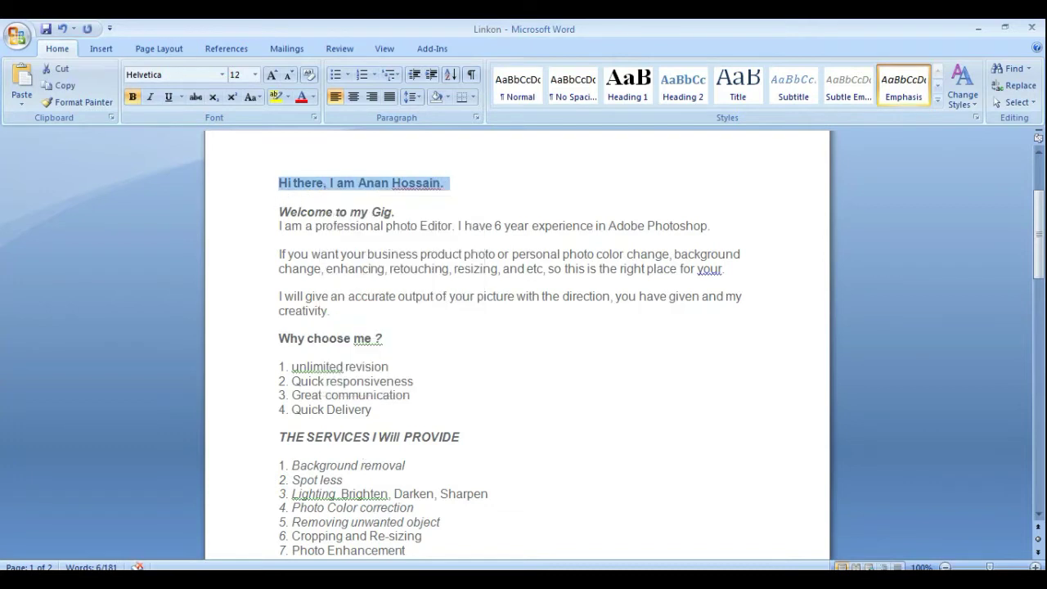
- Return to the Fiverr gig, paste the greeting into the description and replace its final period with a comma
key(alt+Tab)
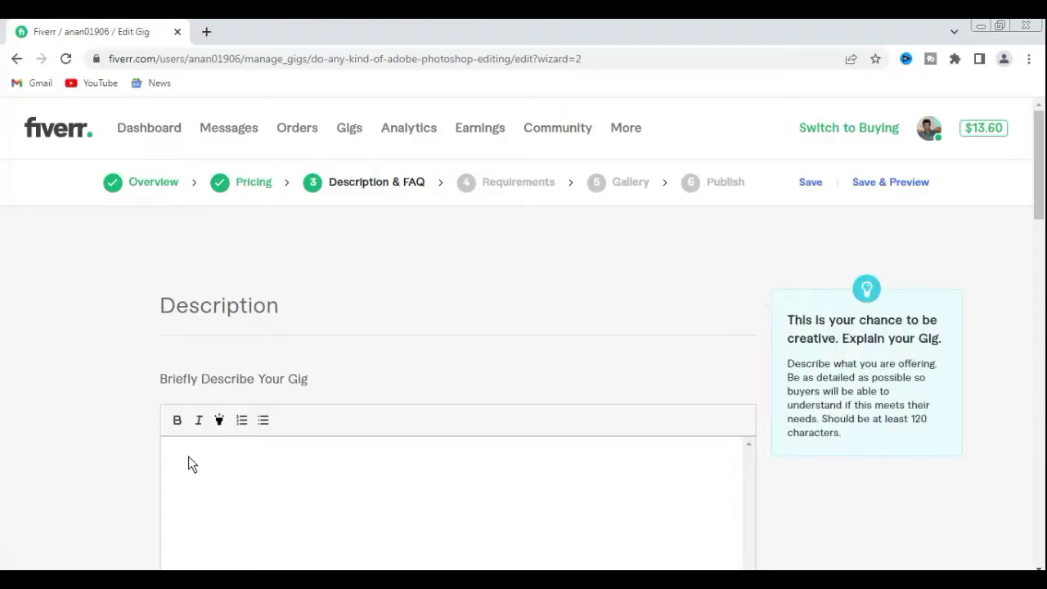
key(ctrl+v)
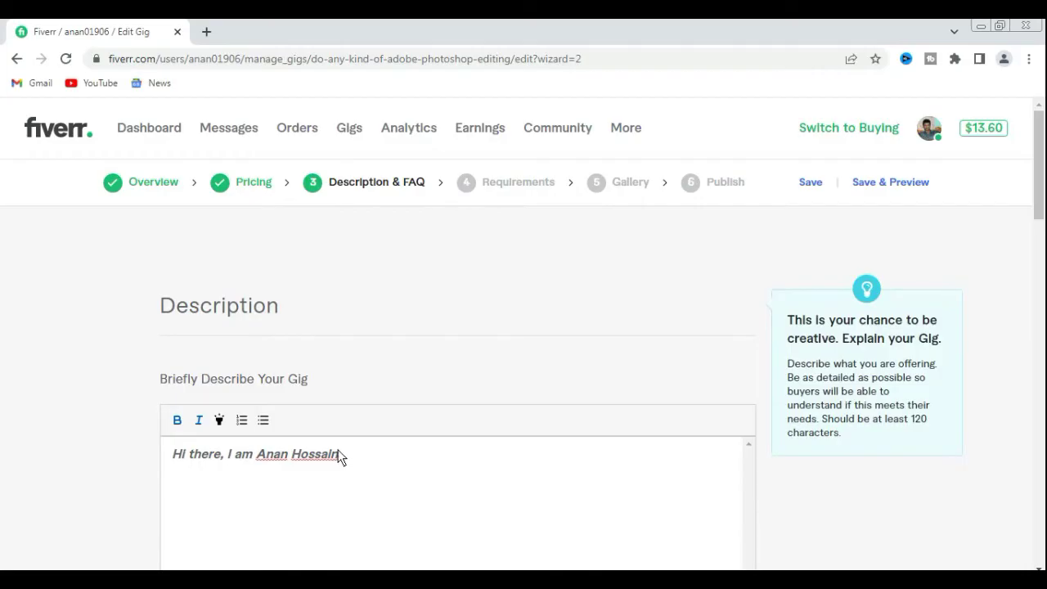
scroll(470, 435, down, 1)
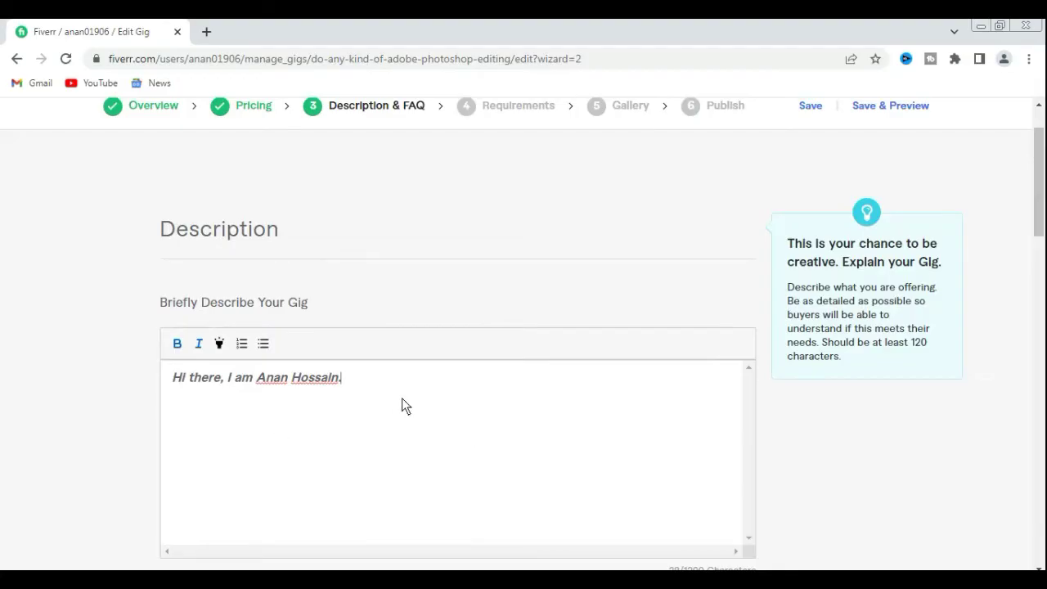
key(BackSpace)
text(,)
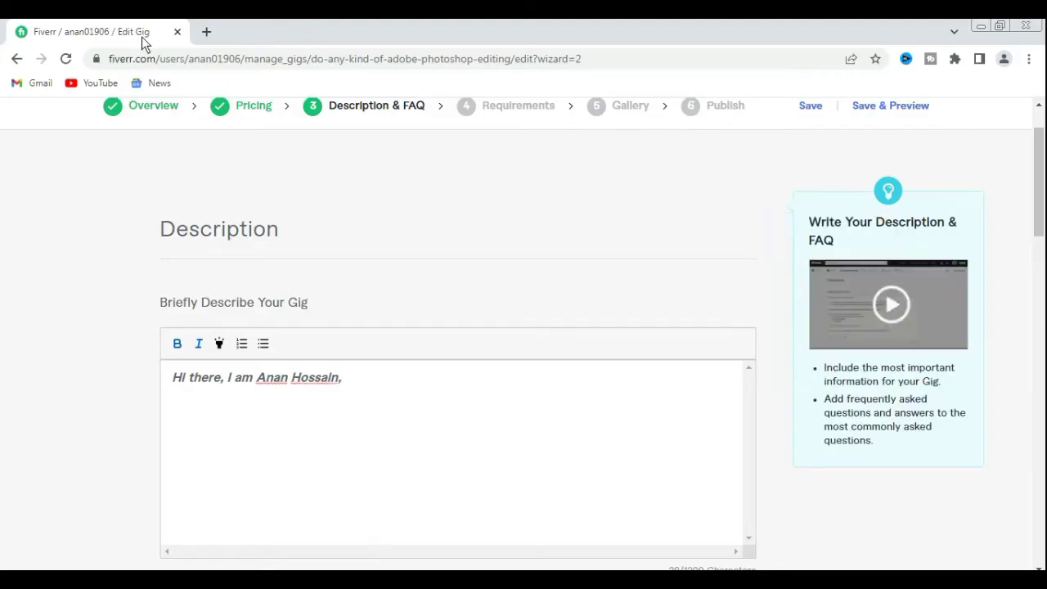
- Copy the "Welcome to my Gig." heading and the experience sentence from the Word document into the Fiverr description, below the greeting
key(alt+Tab)
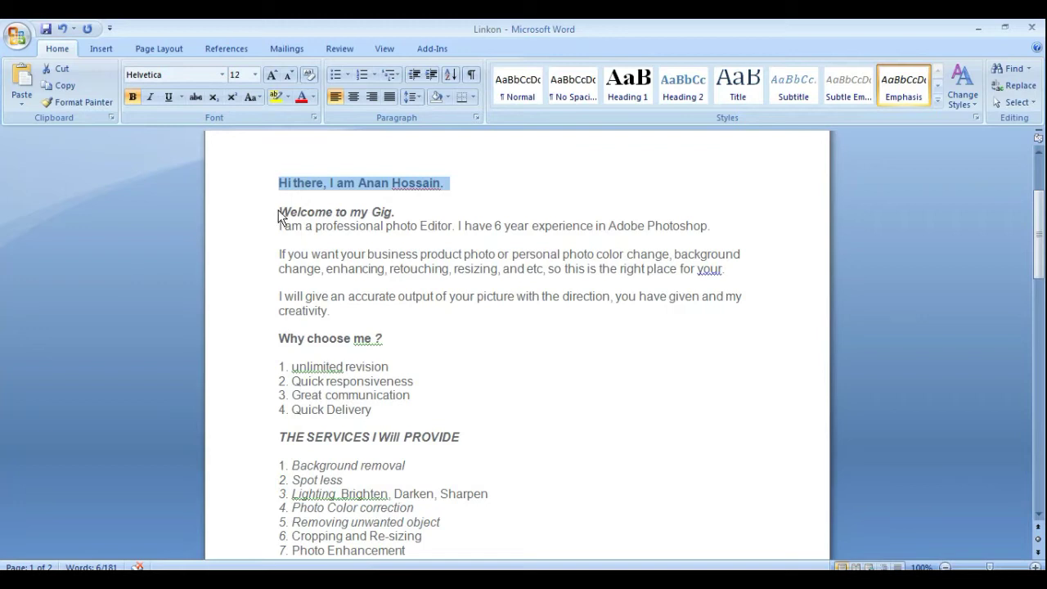
drag(279, 213, 713, 232)
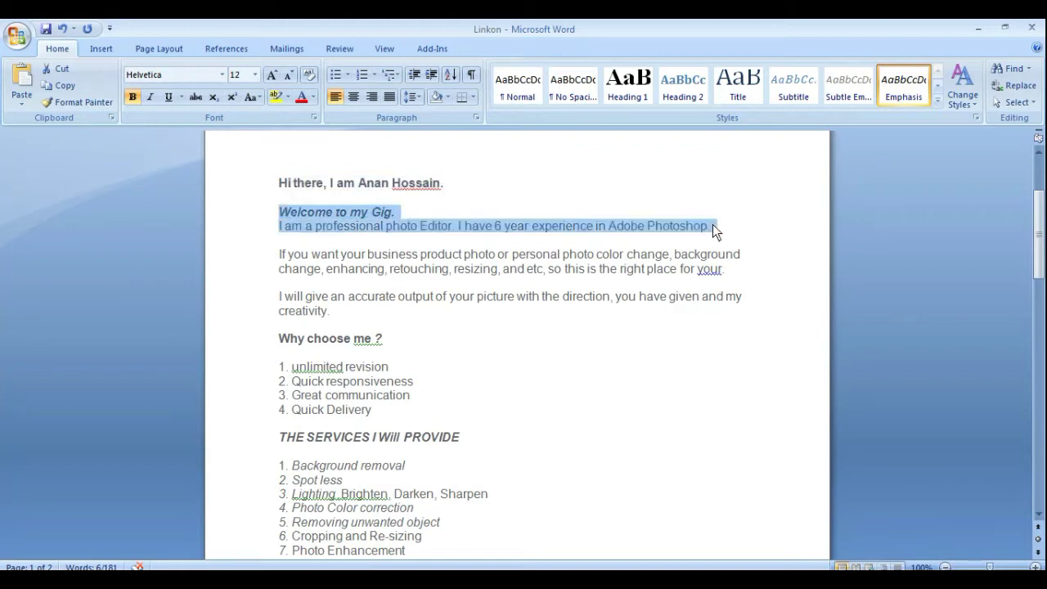
right_click(695, 232)
click(729, 250)
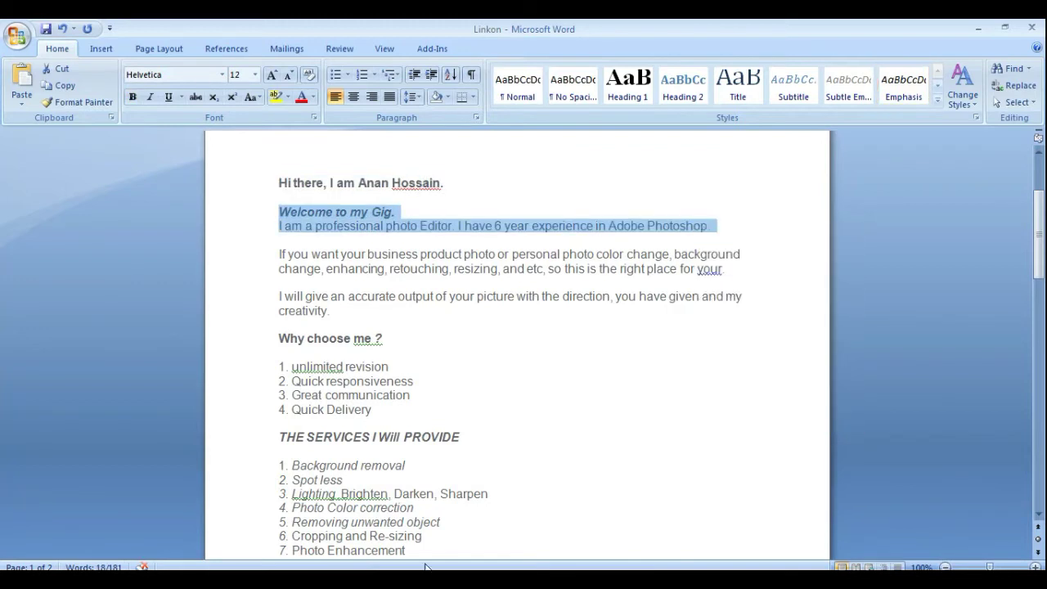
key(alt+Tab)
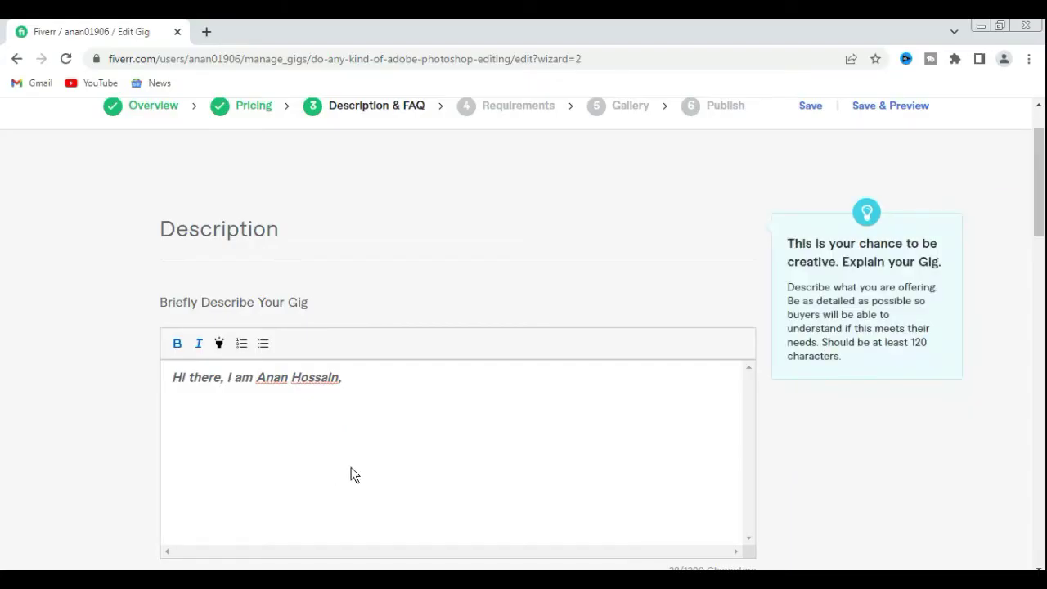
key(Return)
key(ctrl+v)
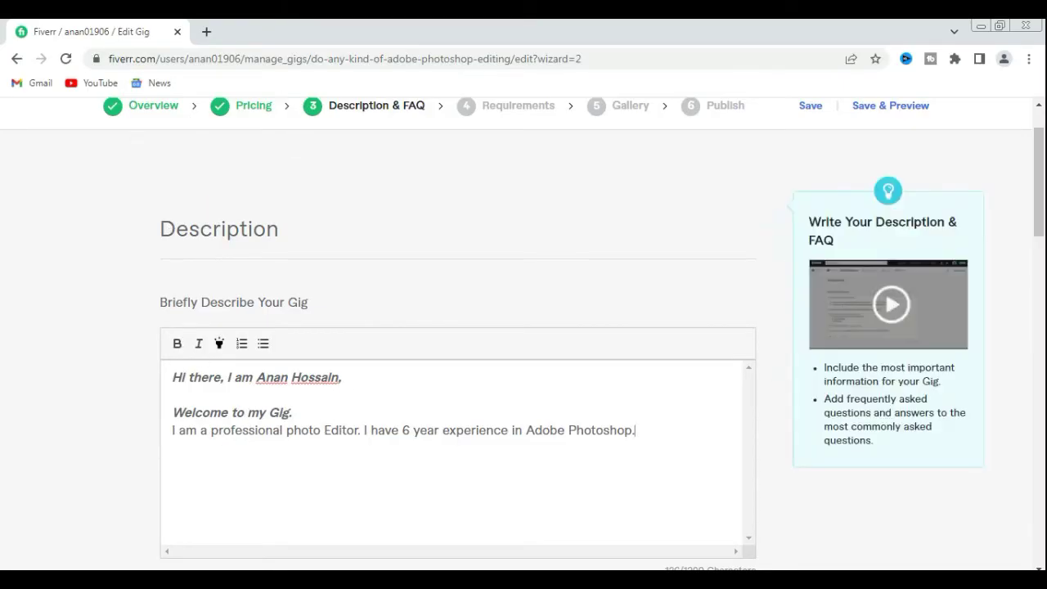
- Copy the paragraph starting "If you want your business product photo" from Word into the Fiverr description, below the experience sentence
click(331, 568)
click(523, 173)
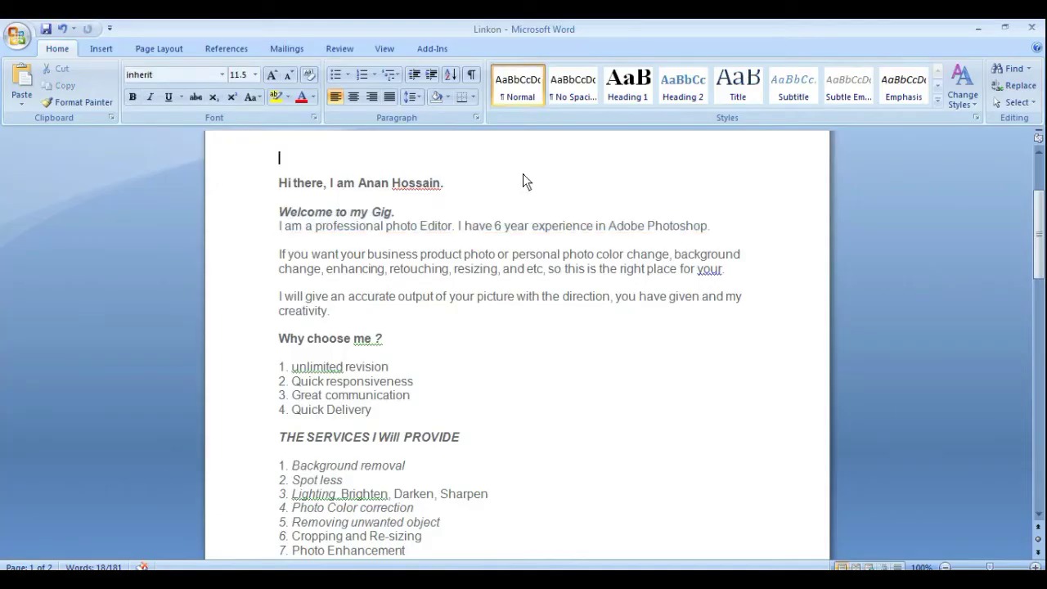
drag(279, 257, 607, 284)
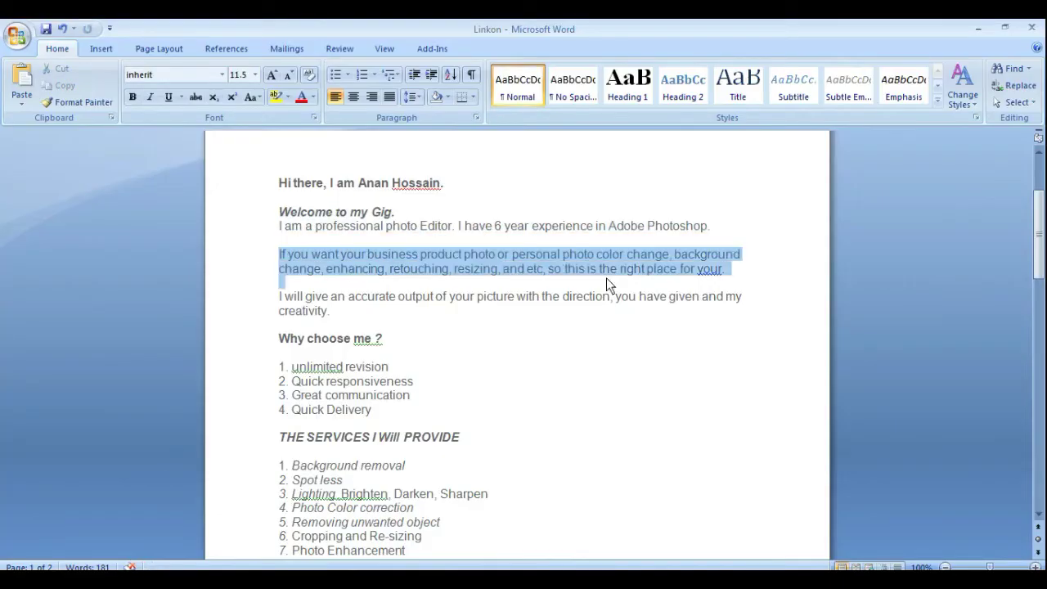
drag(701, 277, 699, 275)
right_click(693, 259)
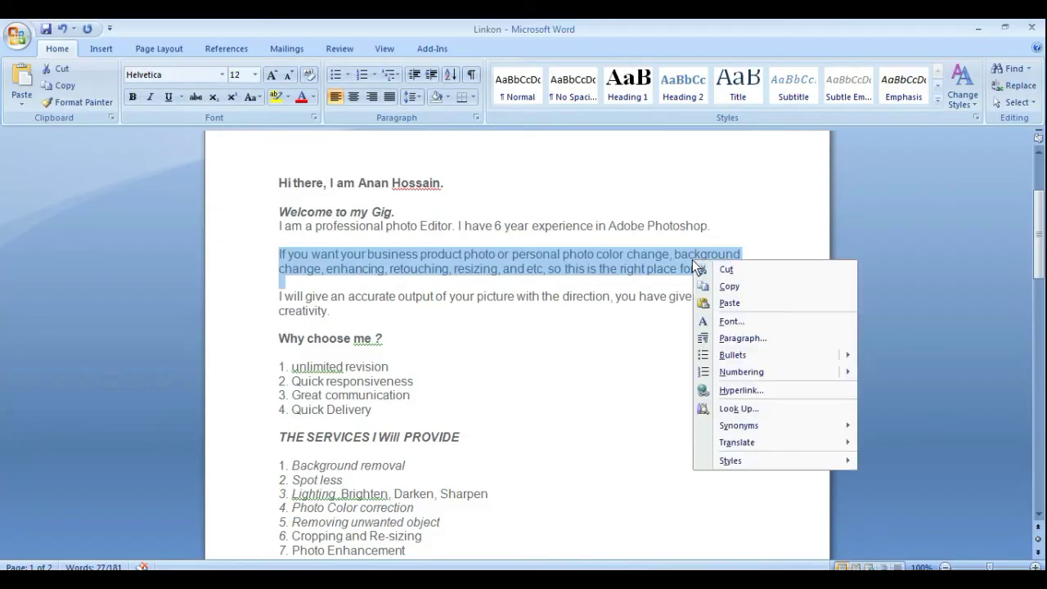
click(716, 285)
key(alt+Tab)
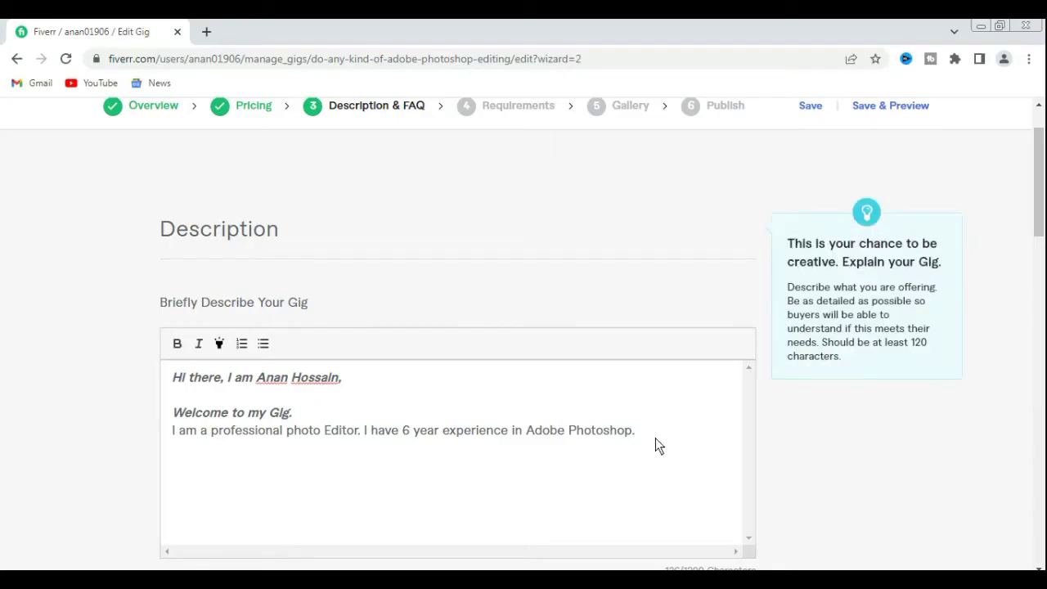
key(Return)
key(Return)
key(ctrl+v)
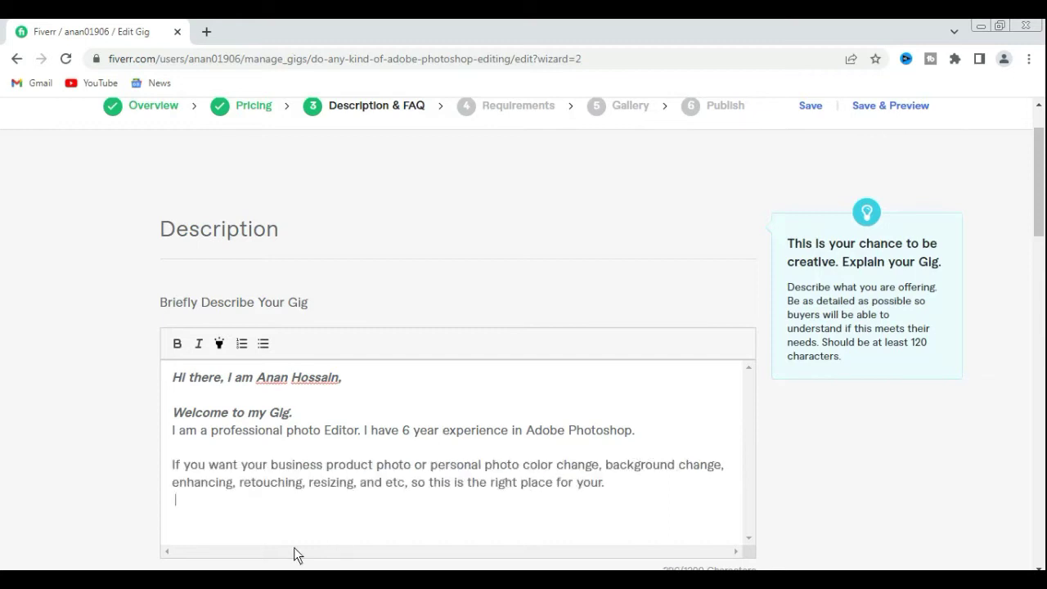
- Copy the paragraph starting "I will give an accurate output of your picture" from Word to the end of the Fiverr description
click(309, 159)
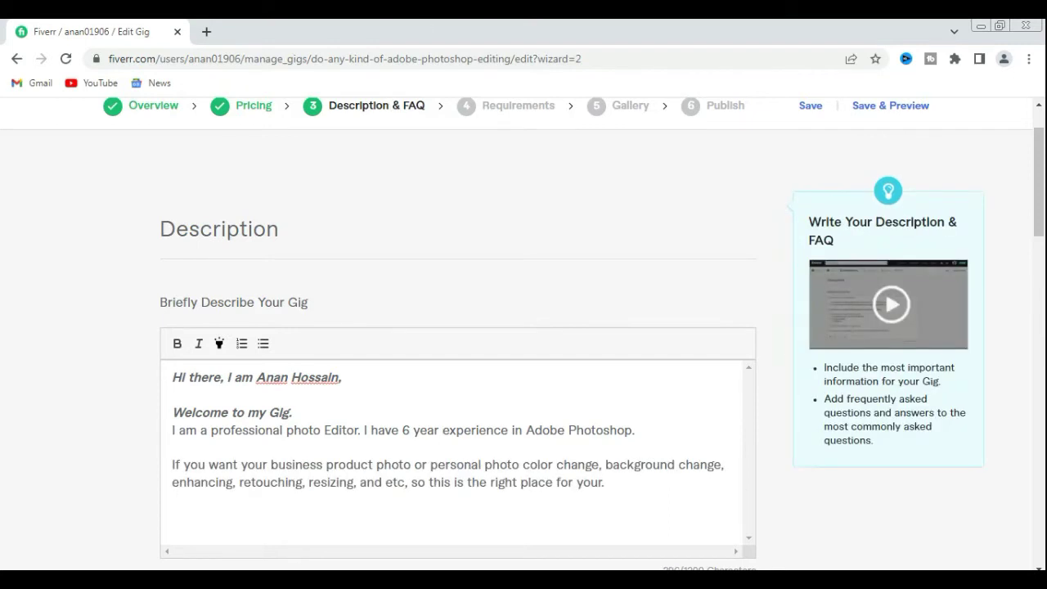
key(alt+Tab)
click(288, 316)
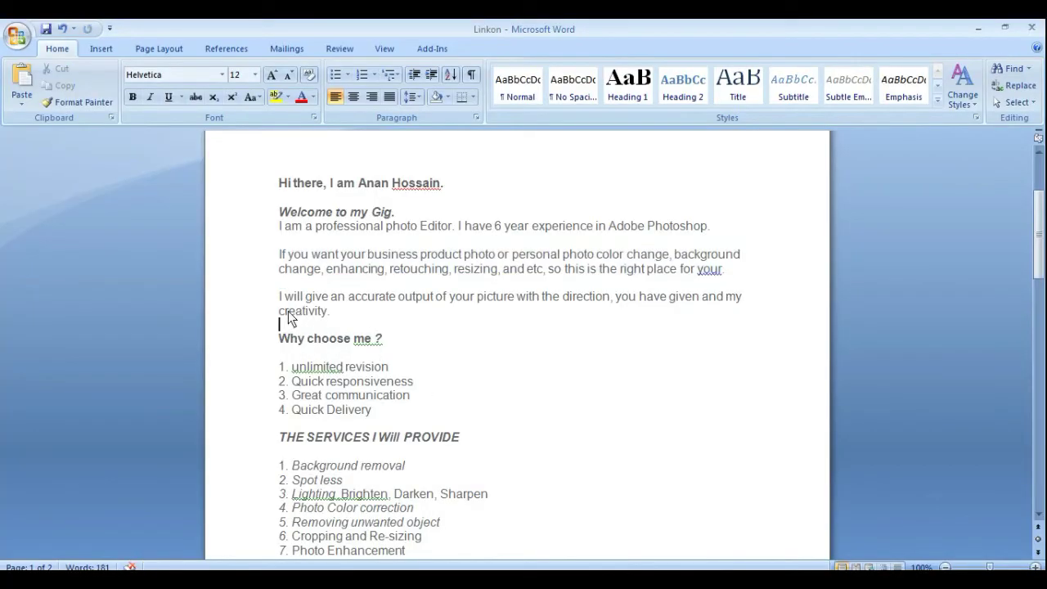
drag(279, 296, 726, 307)
right_click(725, 299)
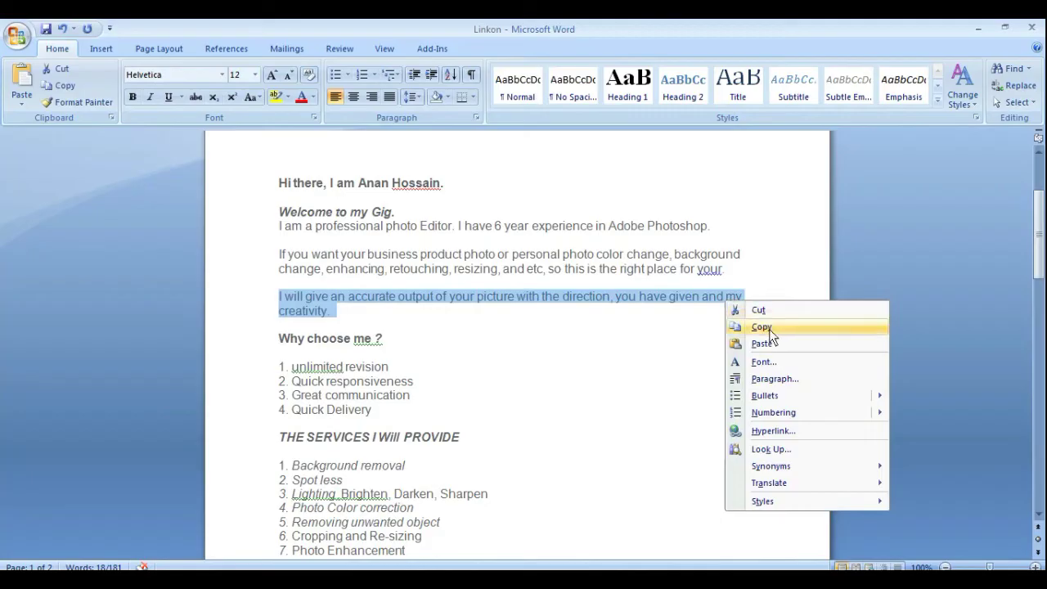
click(761, 325)
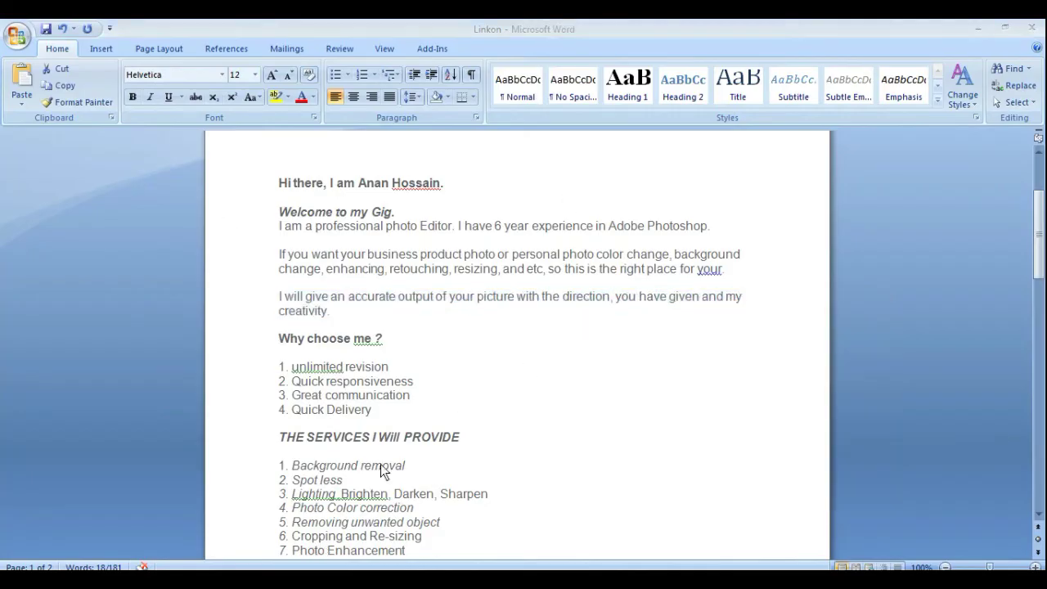
key(alt+Tab)
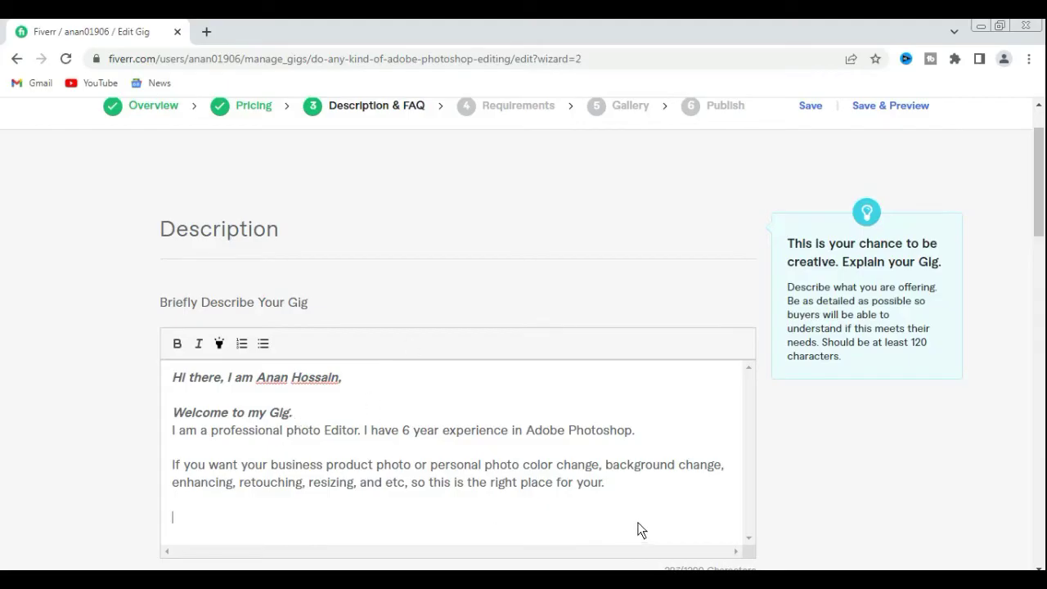
key(ctrl+v)
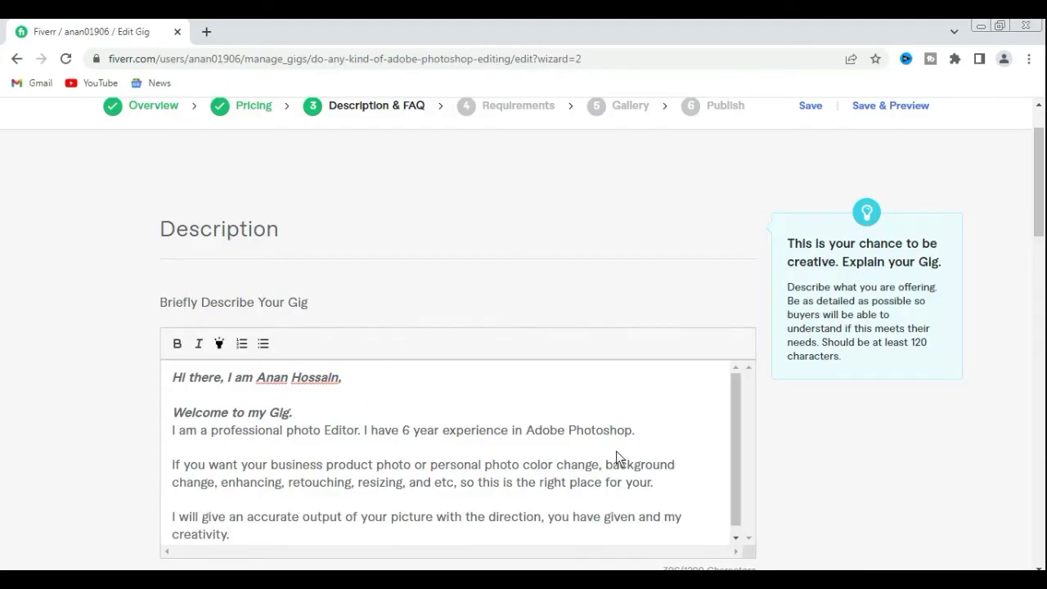
- Add several blank lines to the description after the paragraph ending in "creativity."
scroll(553, 377, down, 1)
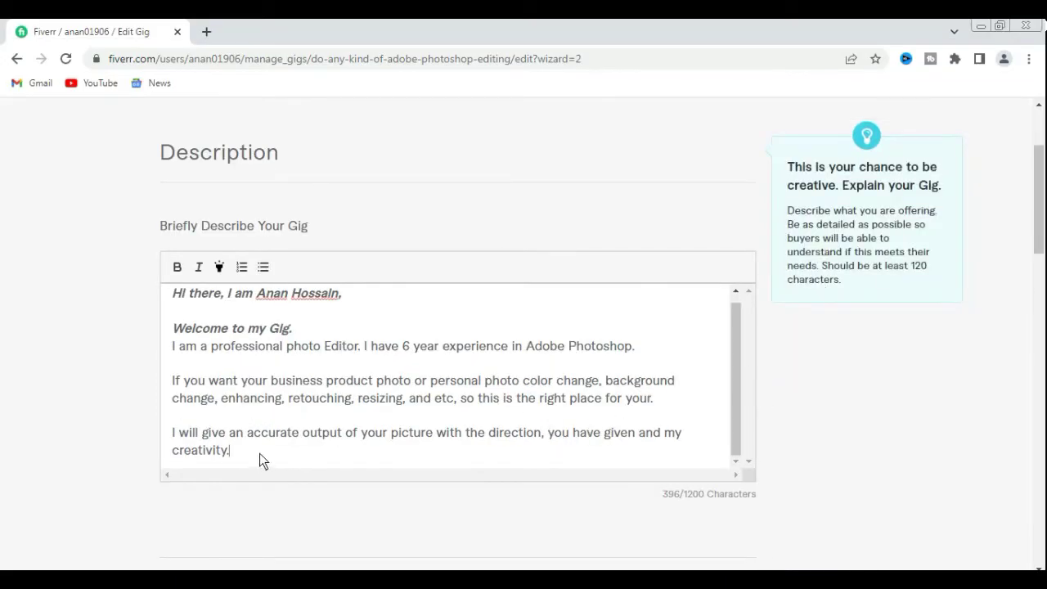
key(Return)
key(Return)
key(Return)
key(Return)
key(Return)
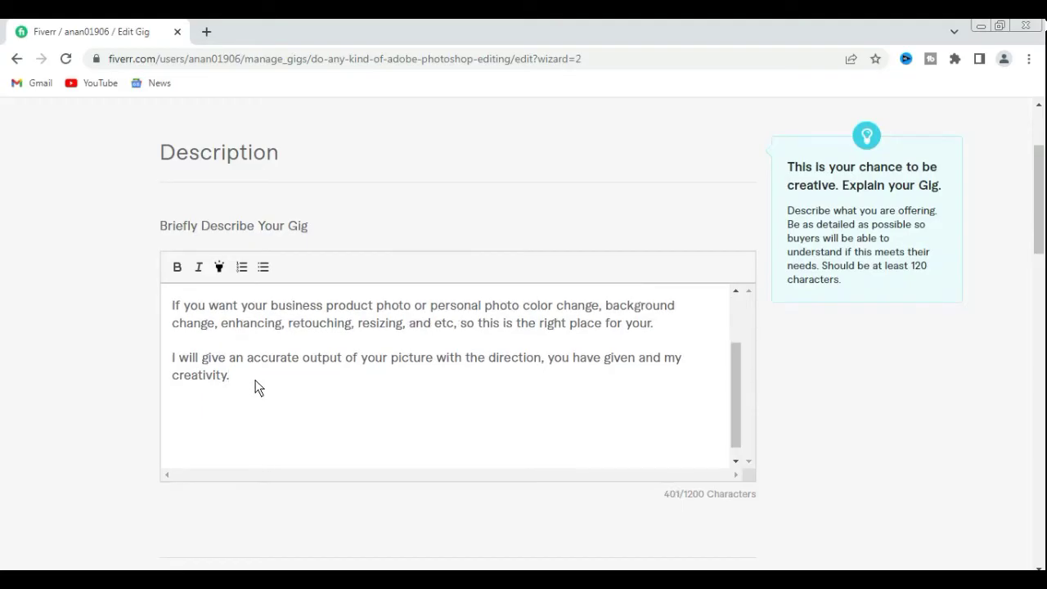
key(Return)
key(Return)
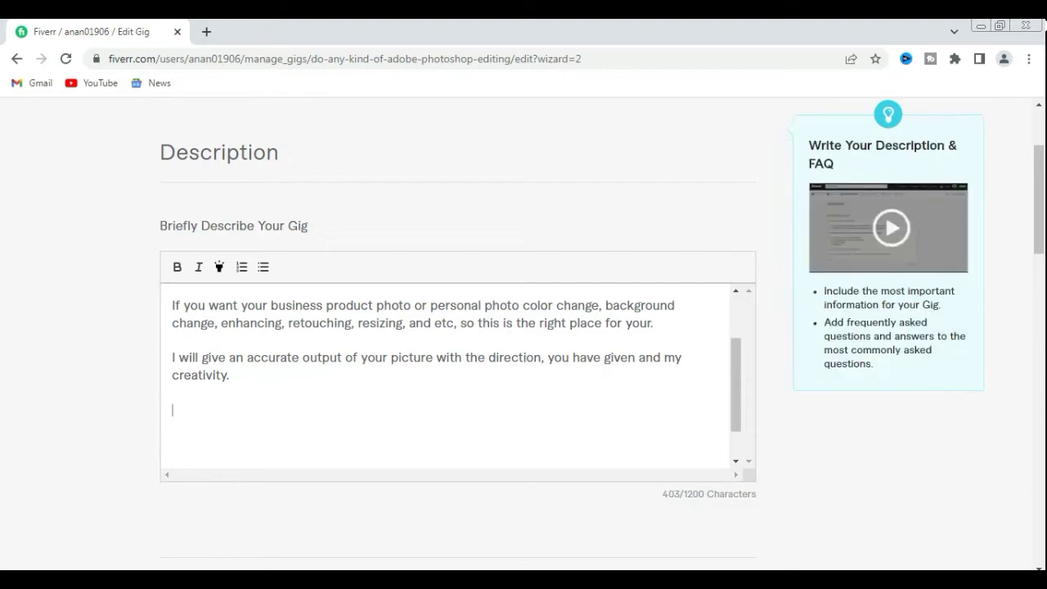
- Copy the "Why choose me ?" heading from Word into the Fiverr description, separated by a blank line from the paragraph above
key(alt+Tab)
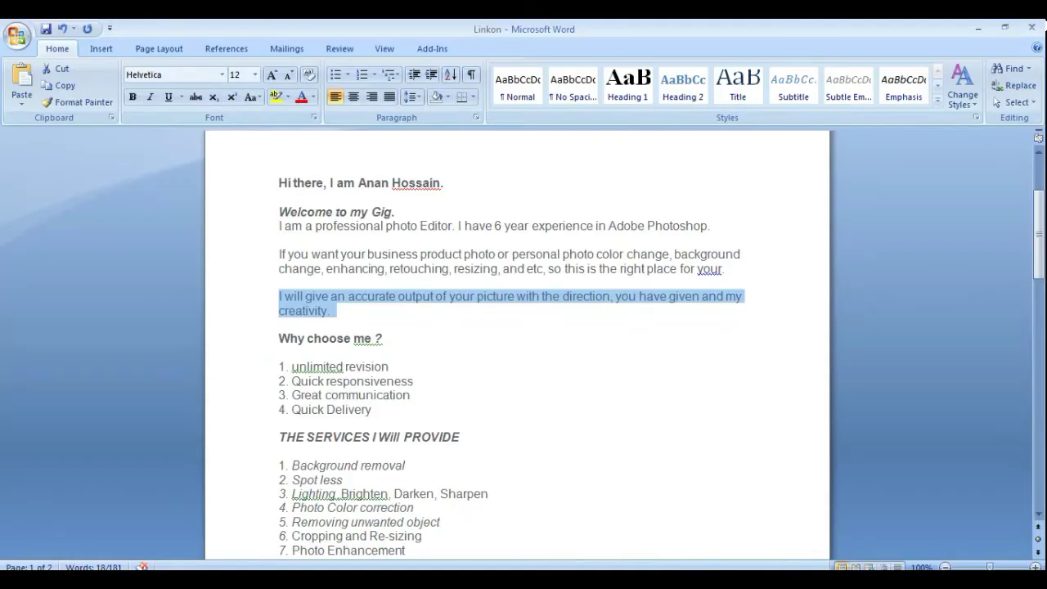
click(576, 385)
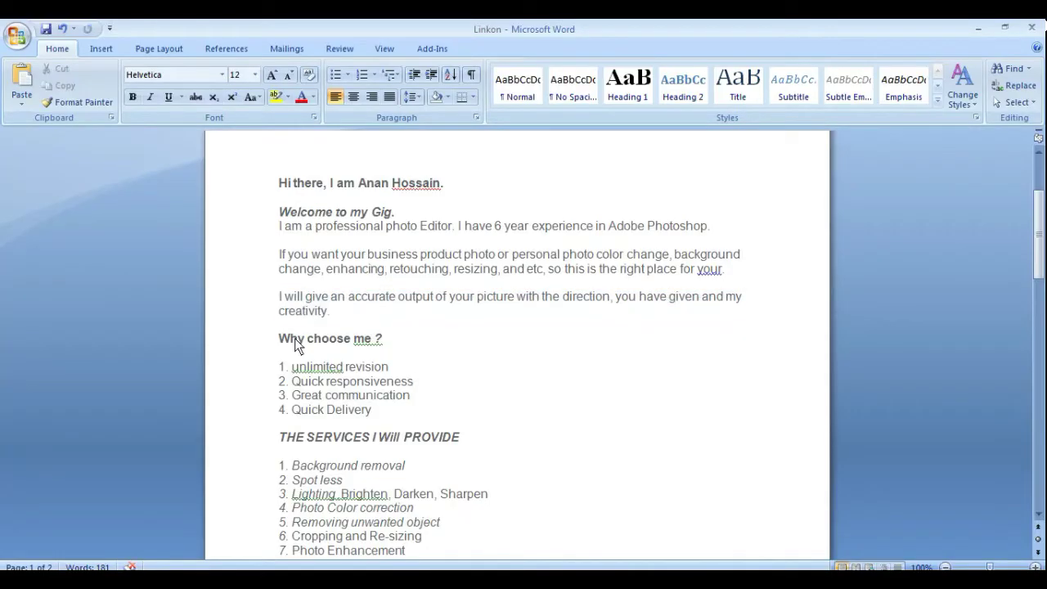
drag(278, 343, 383, 351)
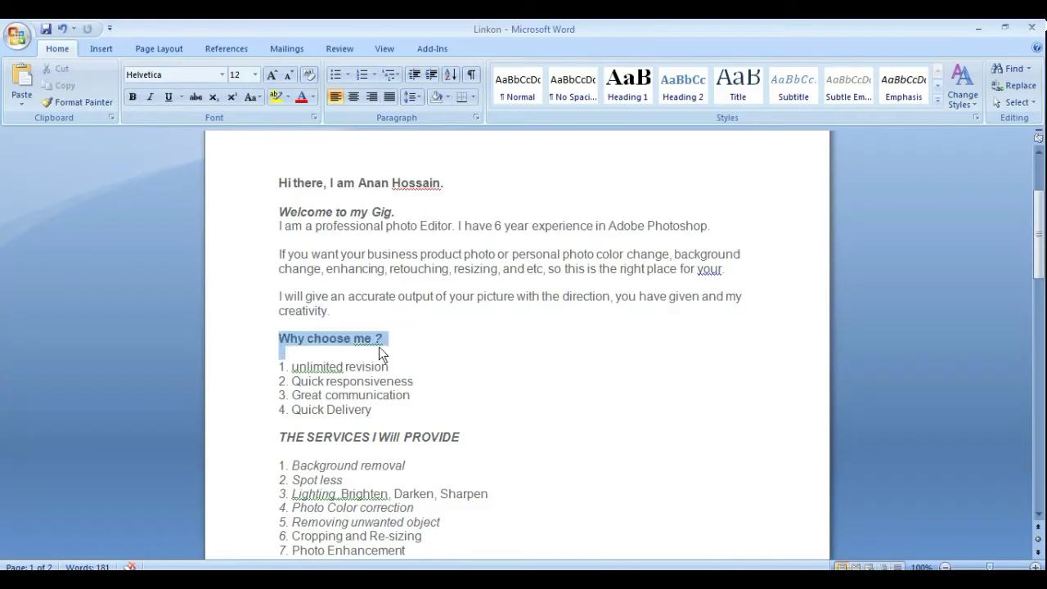
right_click(380, 348)
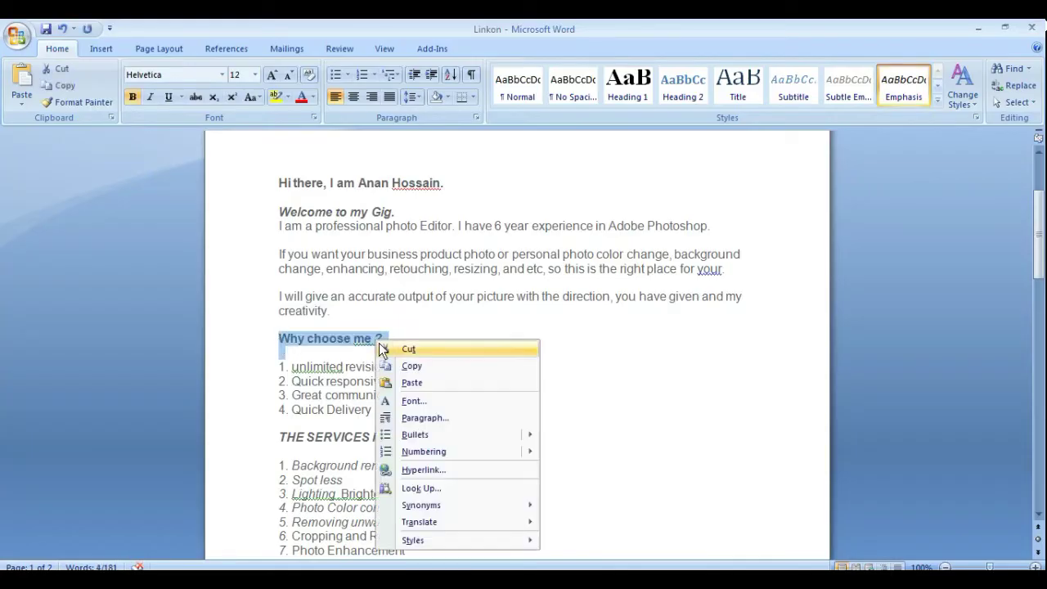
click(419, 368)
key(alt+Tab)
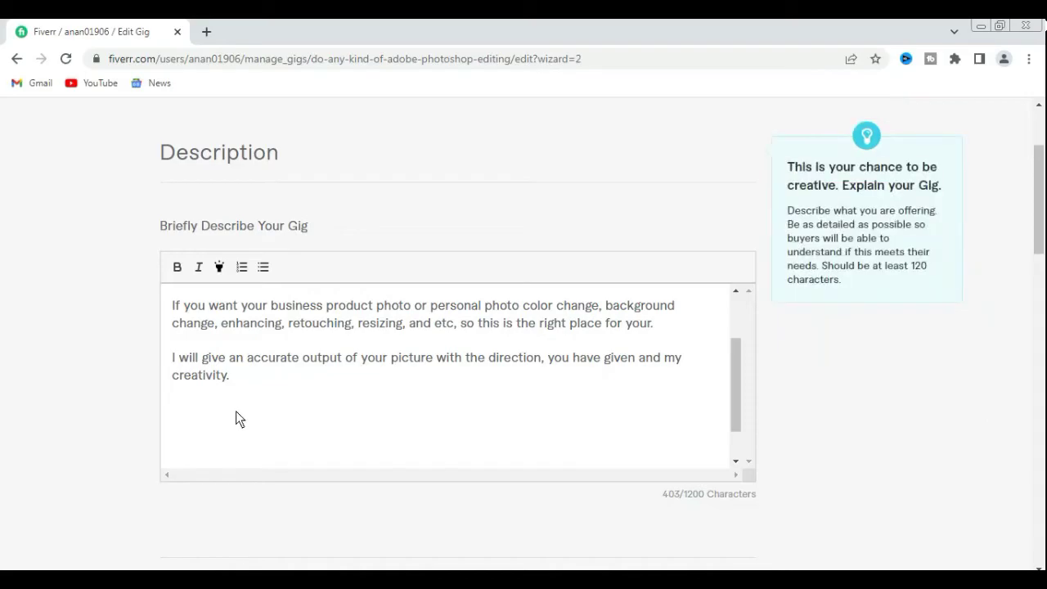
key(BackSpace)
key(ctrl+v)
key(Return)
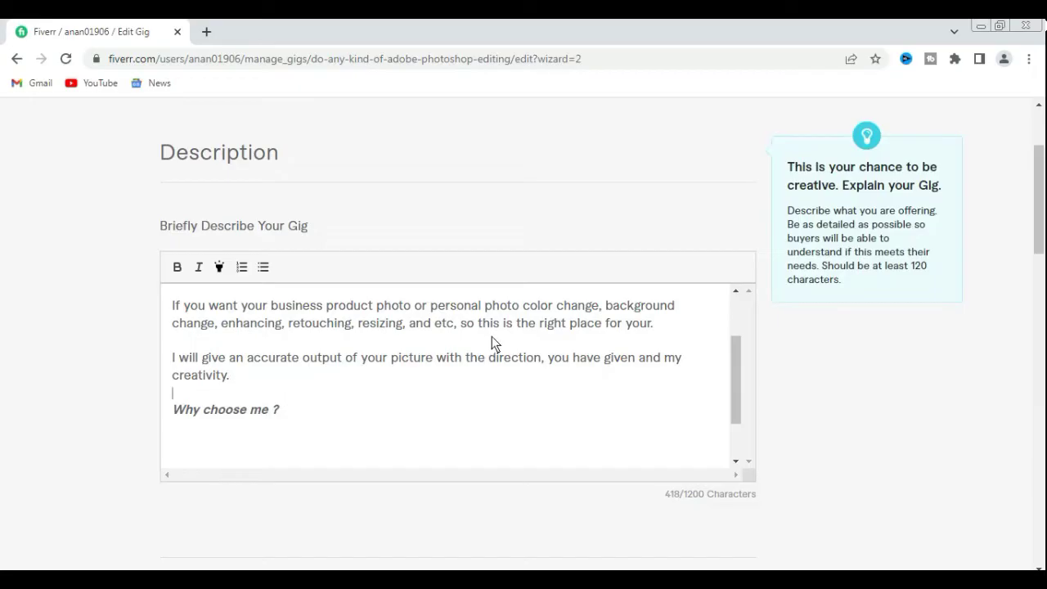
scroll(492, 336, up, 2)
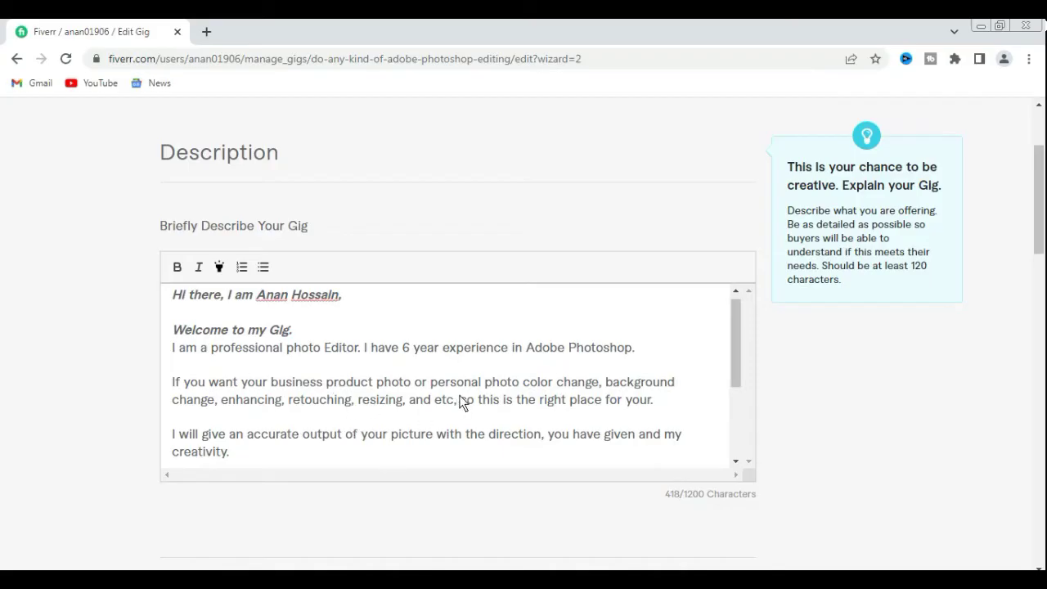
scroll(462, 398, down, 4)
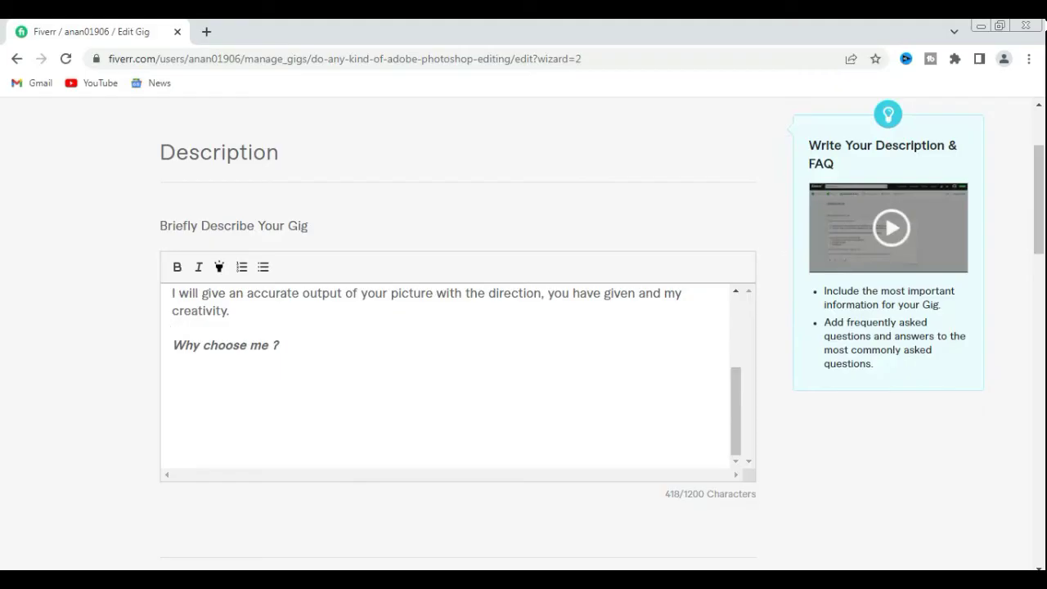
- Copy the four numbered reasons, from "unlimited revision" to "Quick Delivery", from Word into the Fiverr description directly below "Why choose me ?"
key(alt+Tab)
click(537, 383)
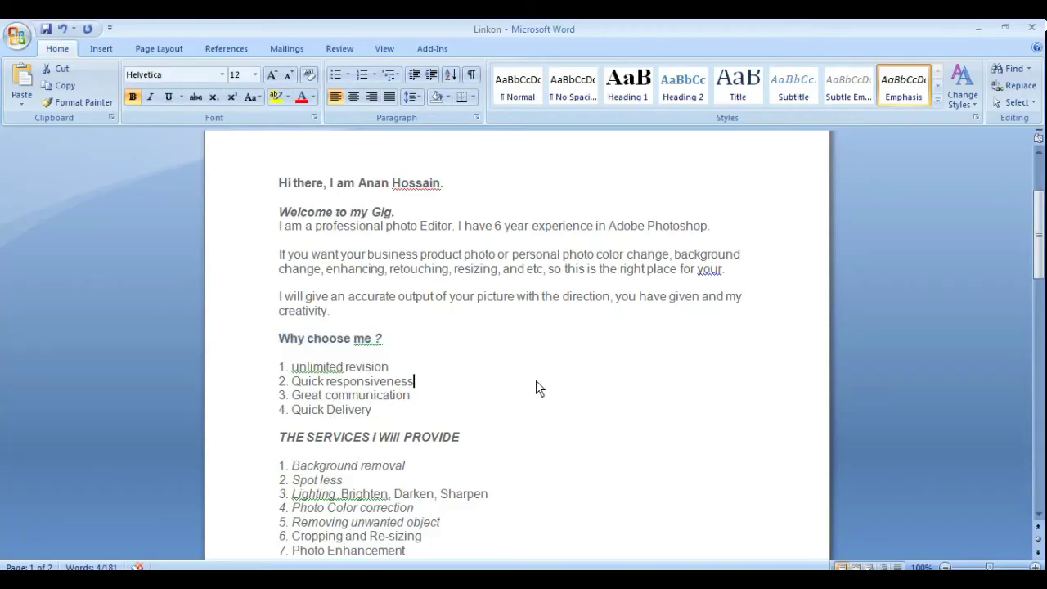
drag(280, 370, 401, 404)
right_click(365, 385)
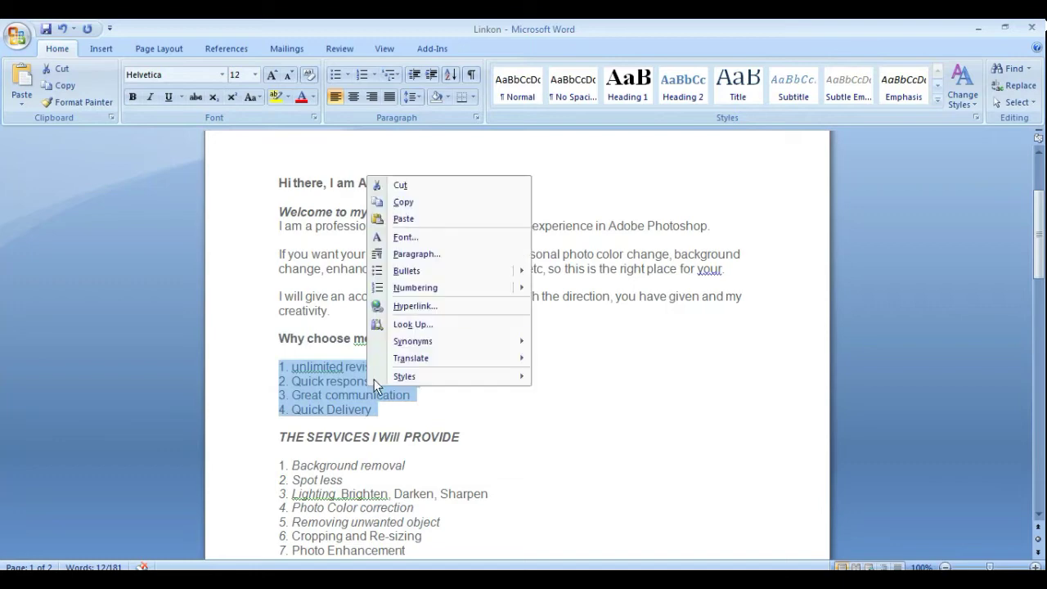
click(405, 203)
key(alt+Tab)
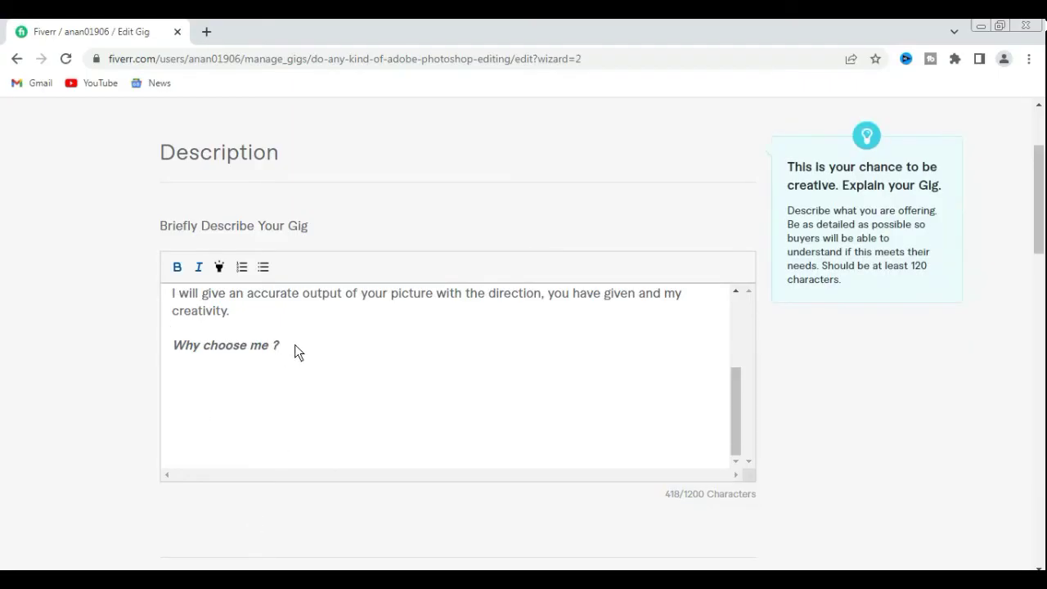
key(Return)
key(ctrl+v)
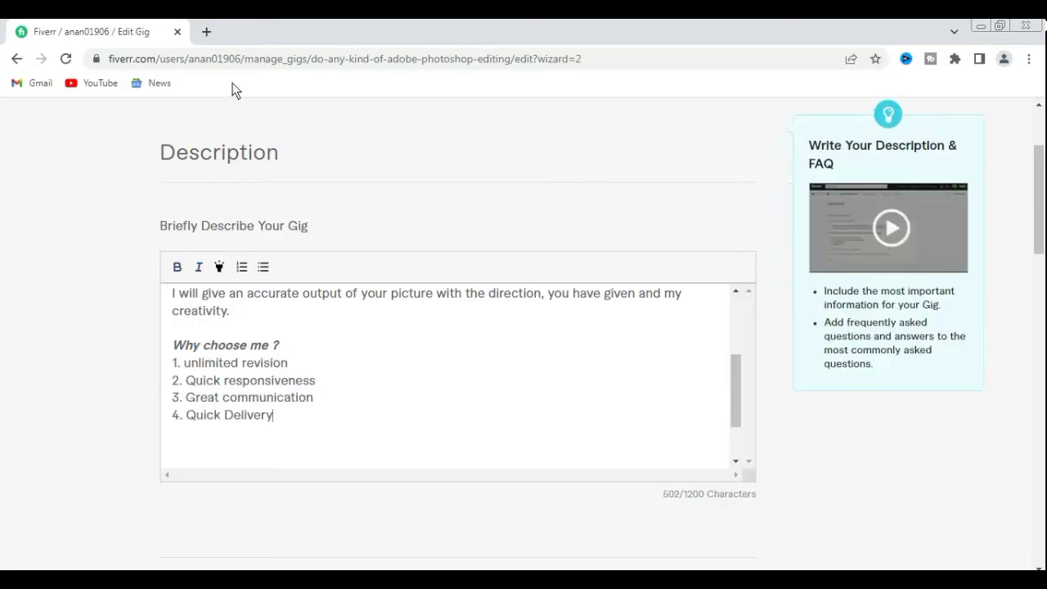
- Review the description text entered so far, from the greeting down to the "Why choose me ?" list
scroll(244, 388, up, 1)
scroll(244, 393, down, 1)
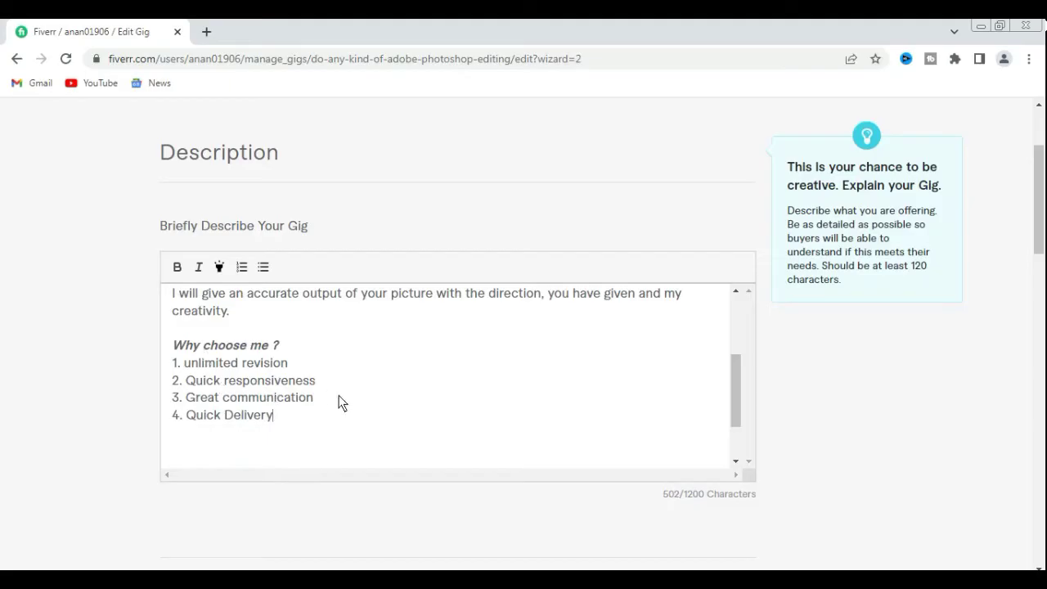
scroll(339, 399, up, 3)
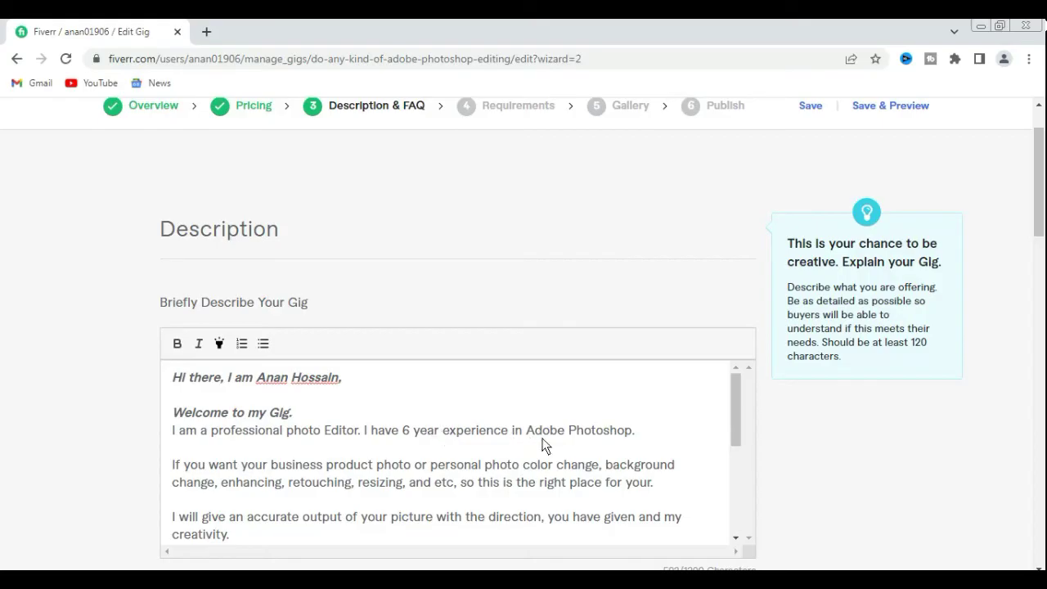
scroll(610, 448, down, 1)
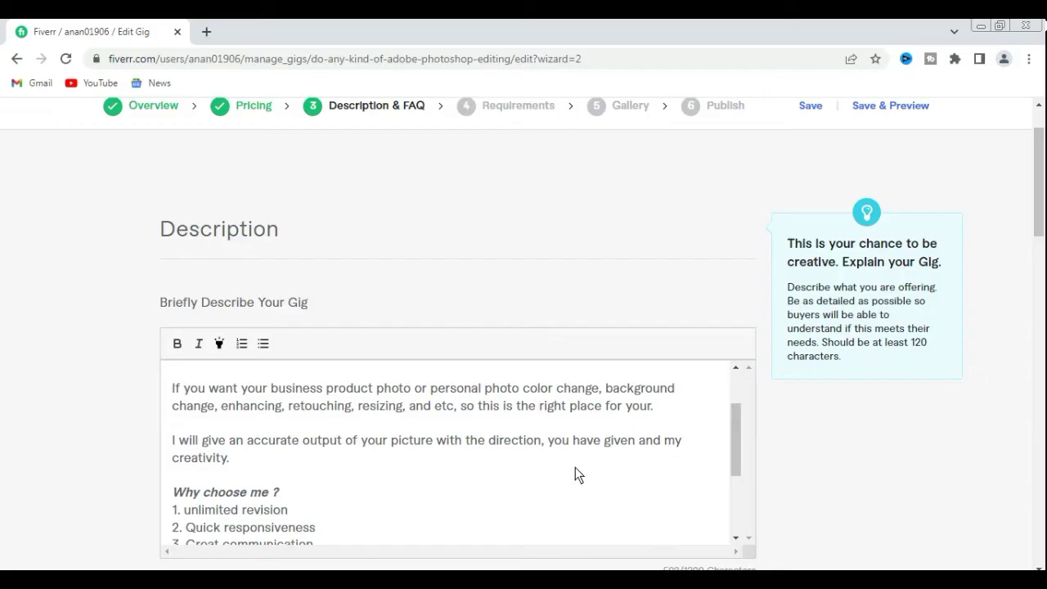
scroll(575, 467, up, 2)
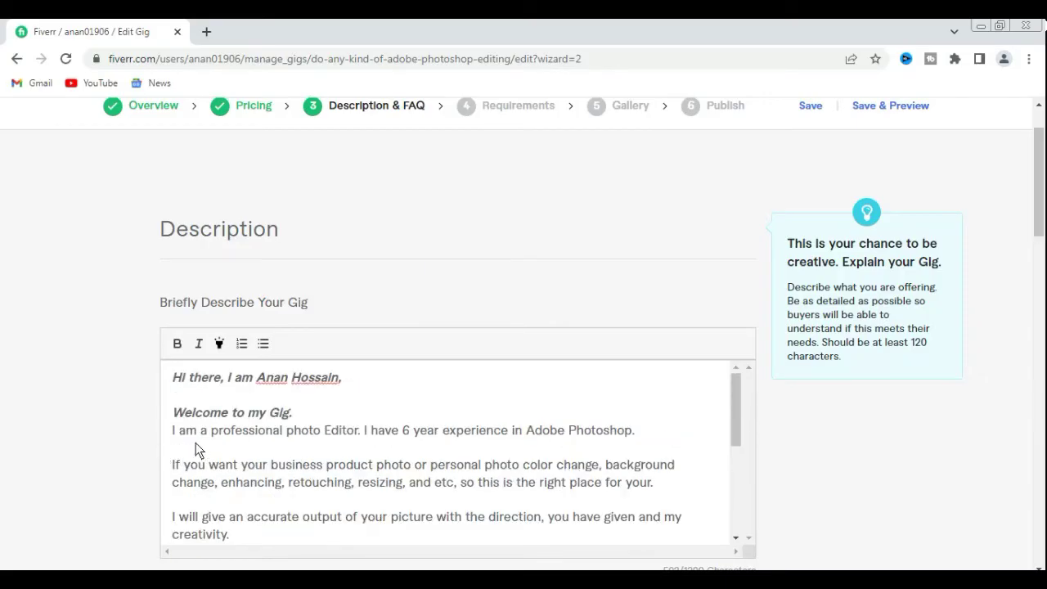
scroll(615, 432, down, 1)
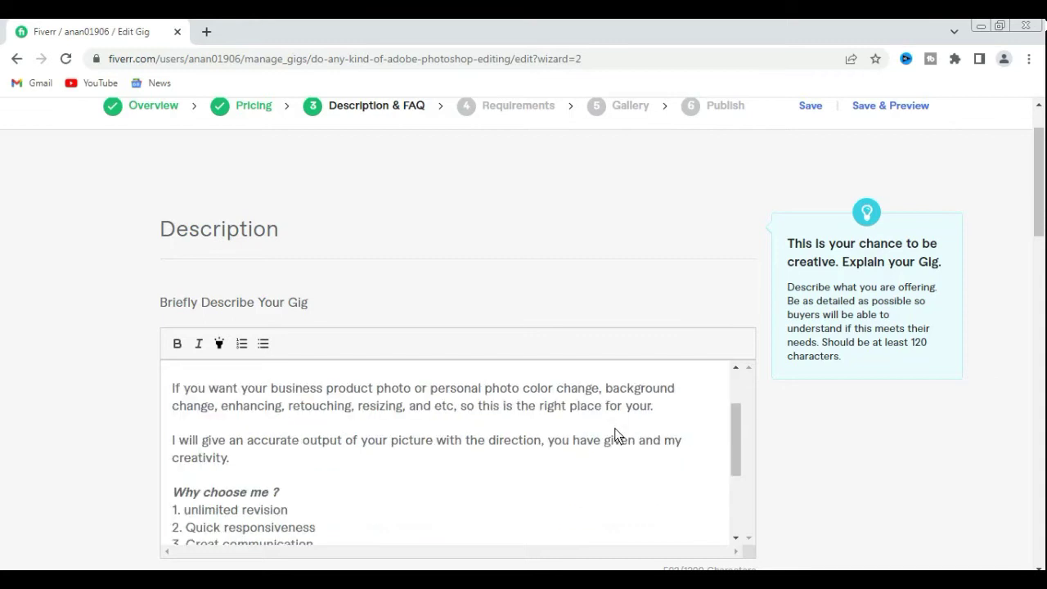
scroll(615, 428, down, 1)
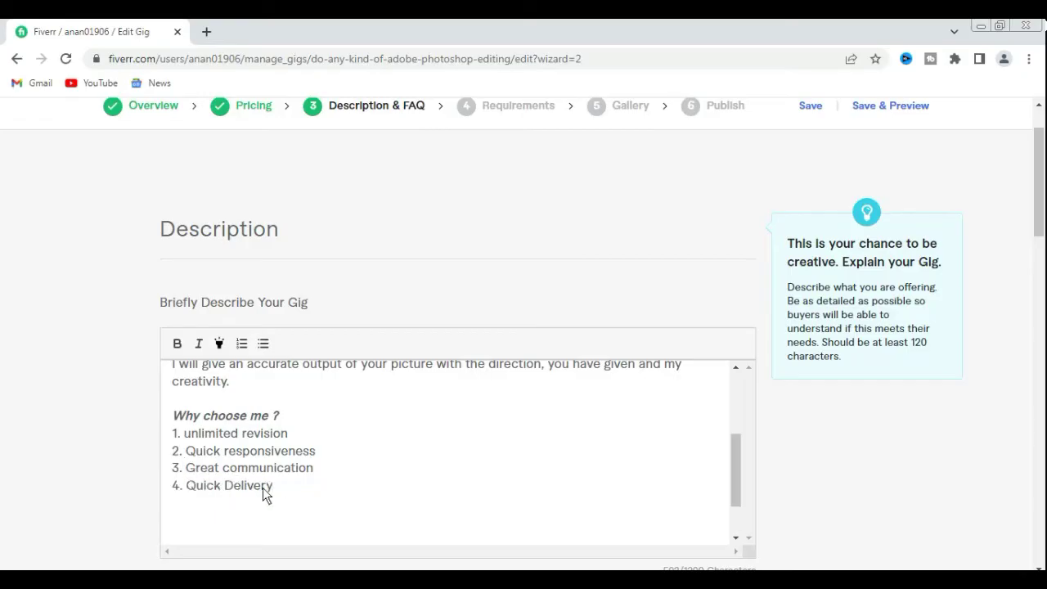
scroll(254, 468, down, 1)
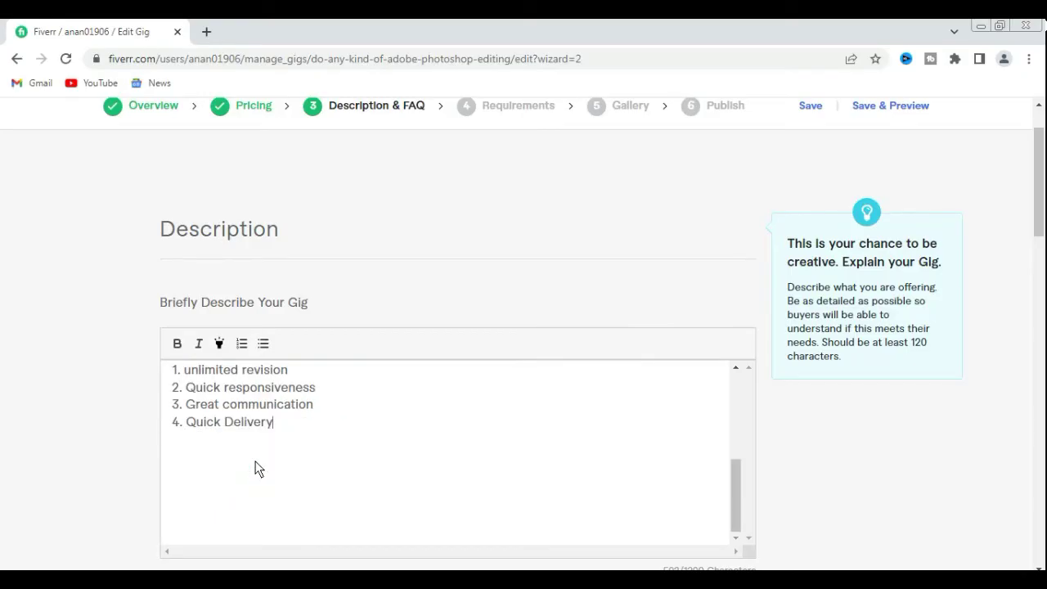
- Copy everything from "THE SERVICES I Will PROVIDE" through the nude photo editing line from Word into the Fiverr description, below a blank line after "Quick Delivery"
key(alt+Tab)
scroll(348, 524, down, 2)
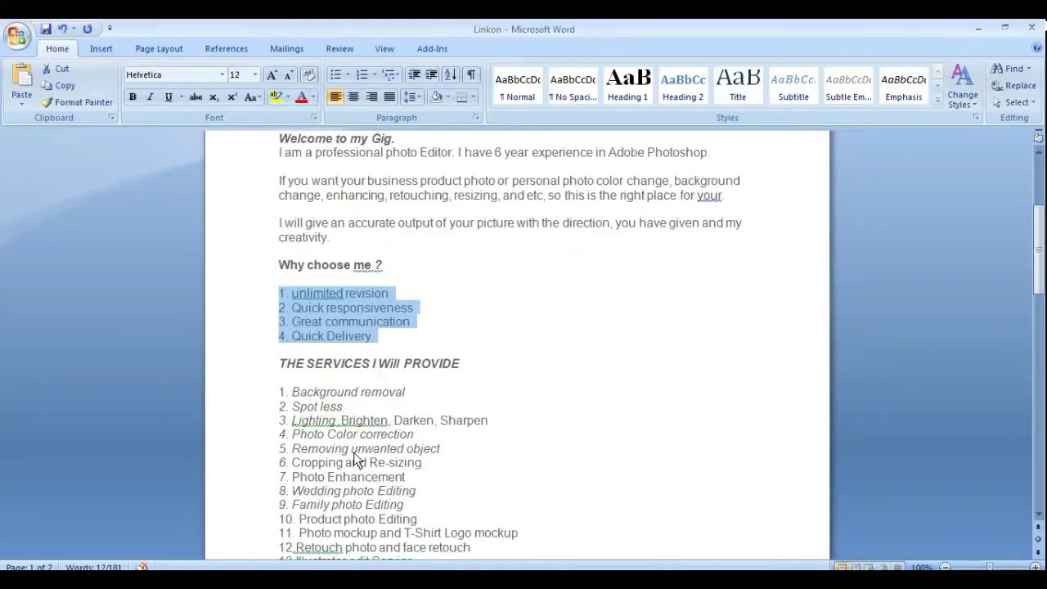
mouse_move(282, 364)
mouse_down()
mouse_move(381, 401)
mouse_move(424, 558)
mouse_move(433, 461)
mouse_move(449, 546)
mouse_move(452, 496)
mouse_up()
right_click(357, 321)
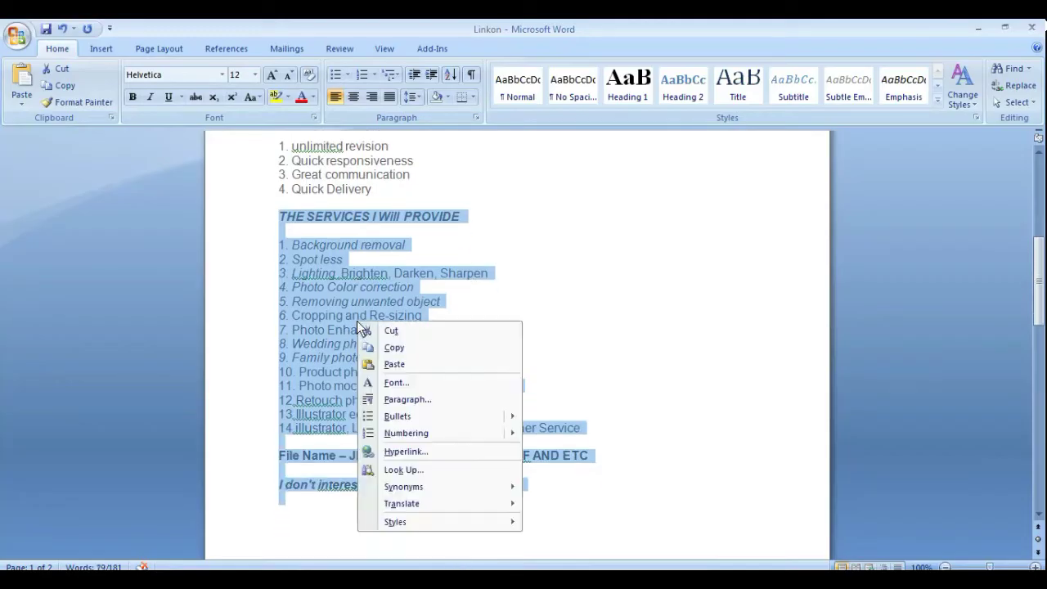
click(395, 347)
key(alt+Tab)
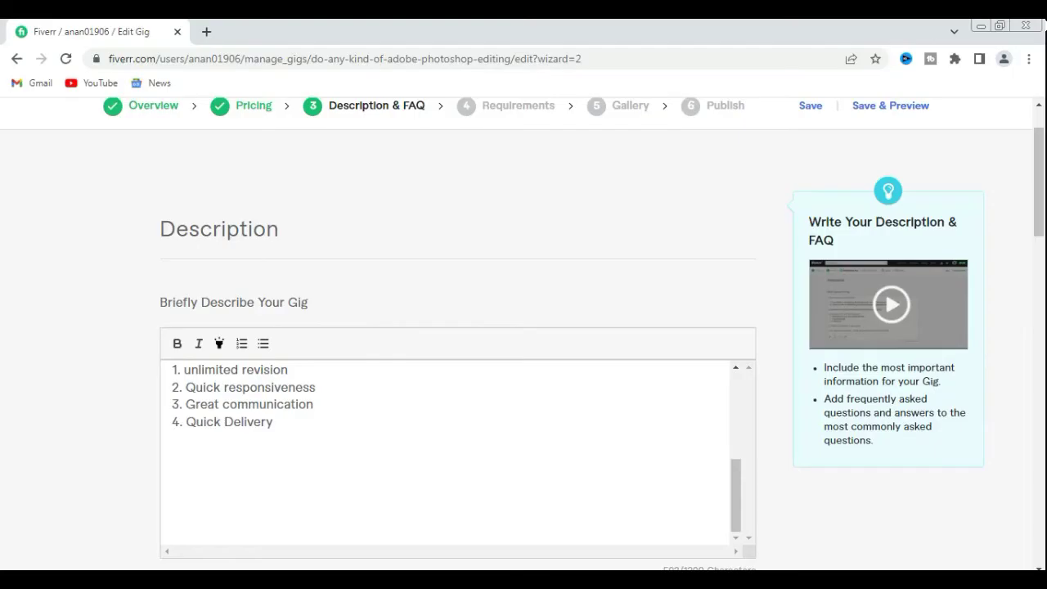
click(185, 451)
key(Return)
key(Return)
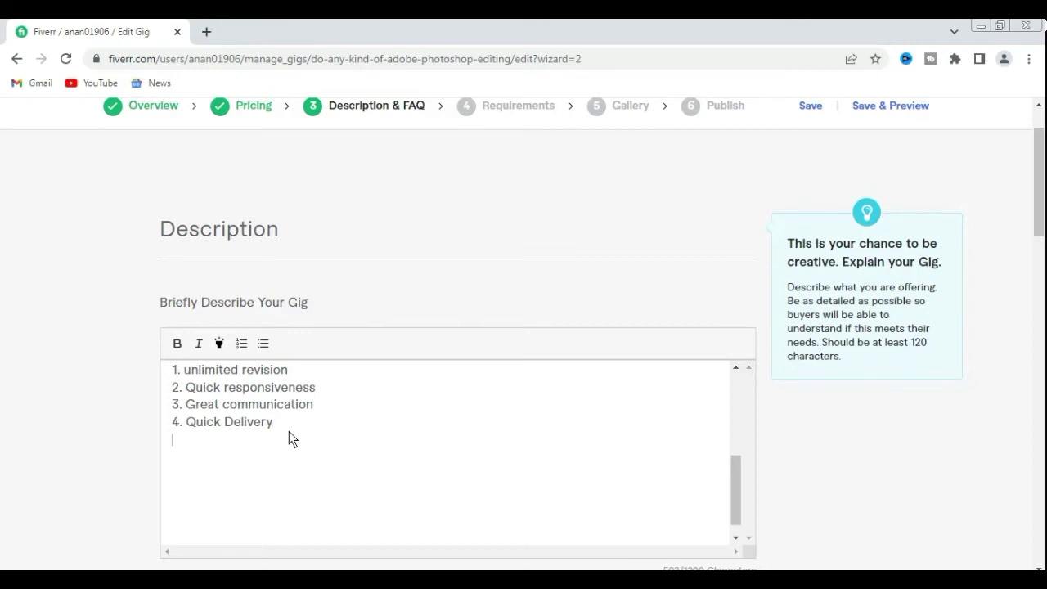
key(ctrl+v)
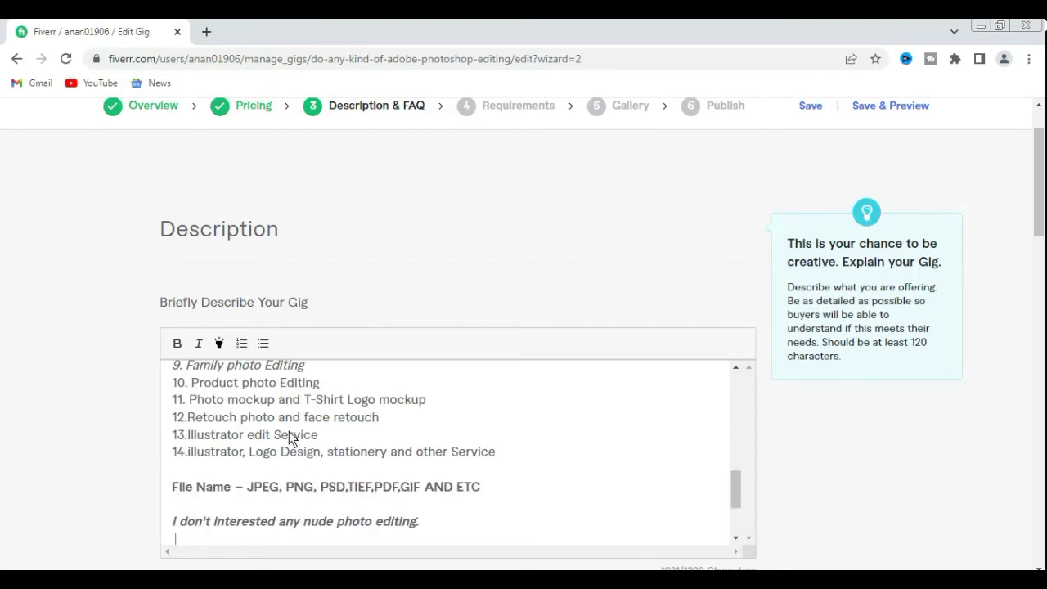
- Add the missing spaces after the commas following PSD, TIEF and PDF in the description's "File Name" line
scroll(519, 482, up, 5)
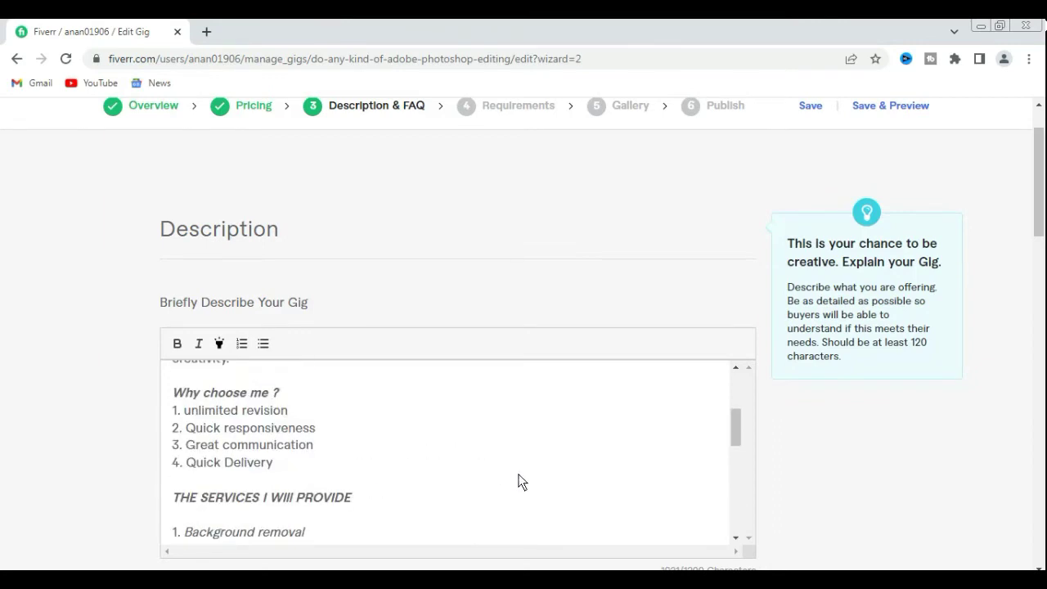
click(178, 521)
scroll(284, 522, down, 1)
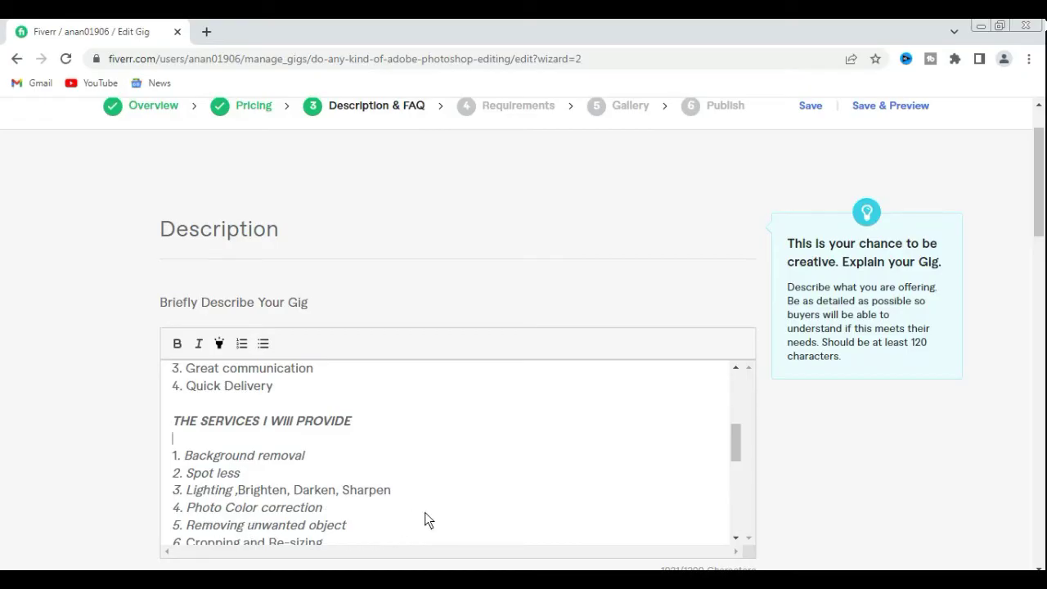
scroll(425, 512, down, 1)
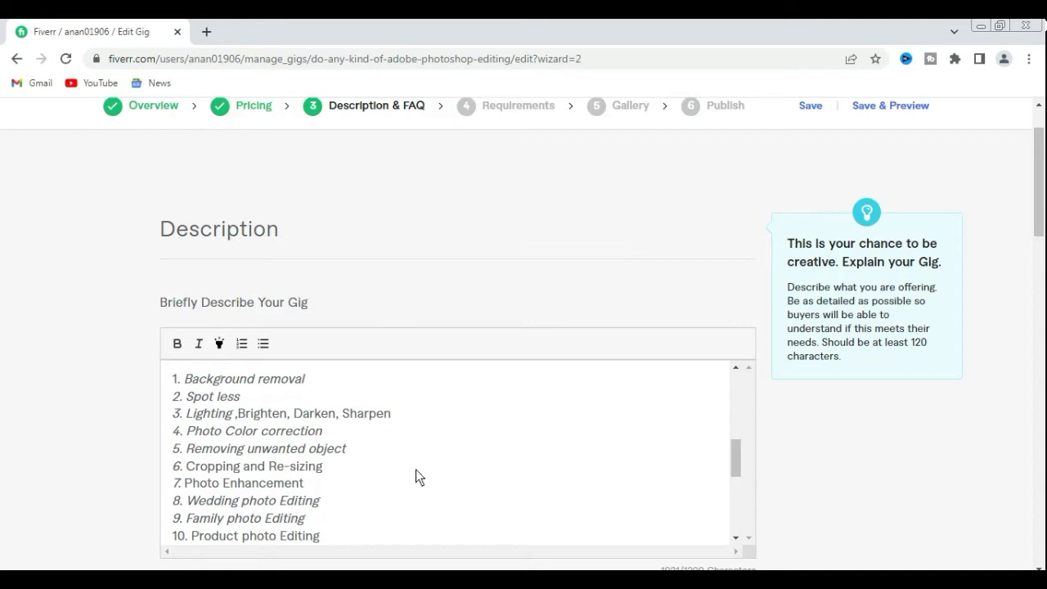
scroll(446, 467, down, 2)
scroll(227, 427, down, 2)
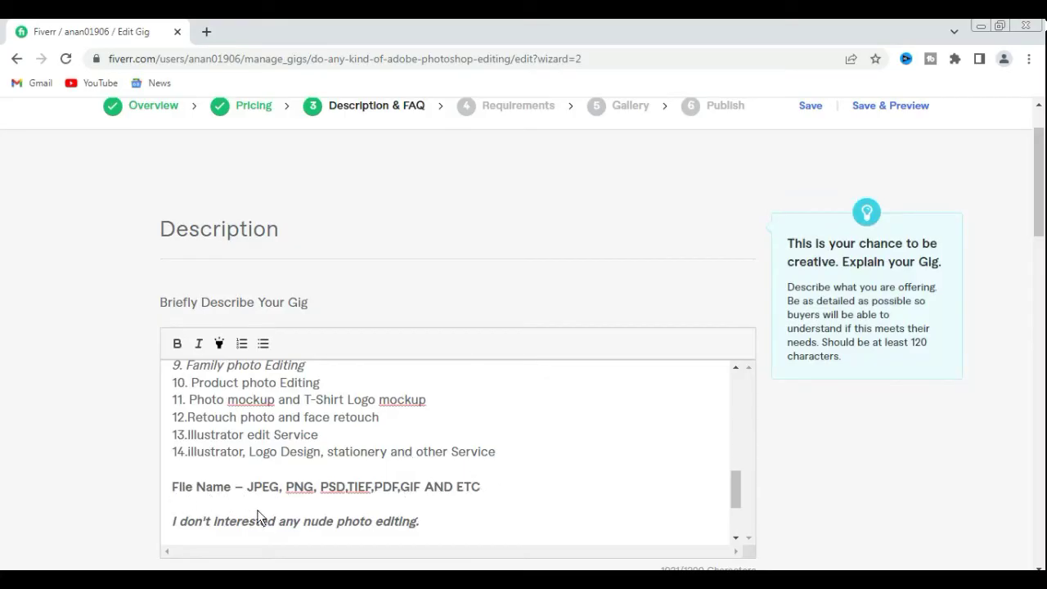
click(348, 487)
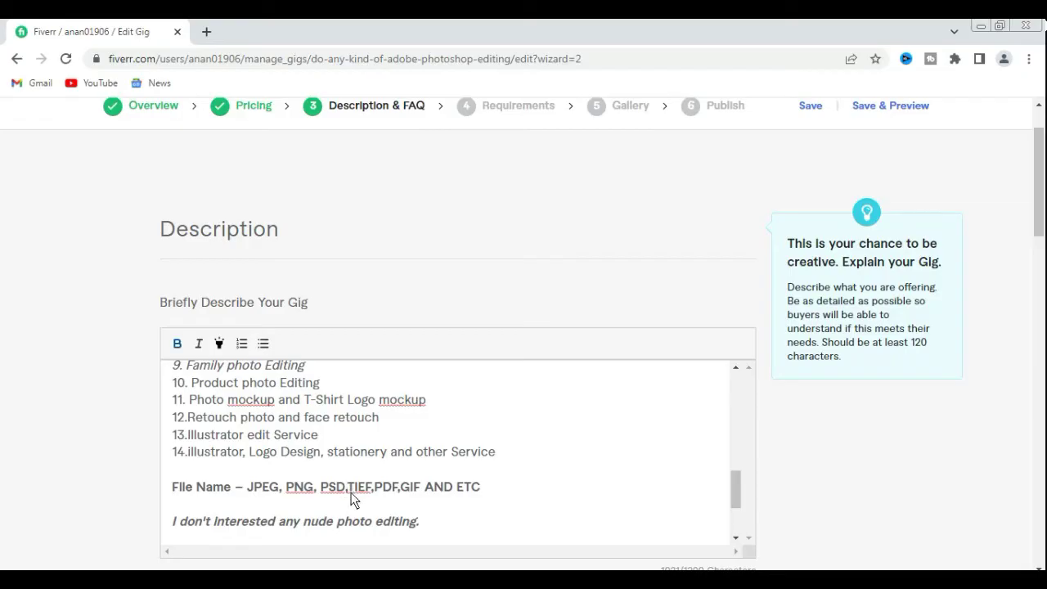
click(404, 487)
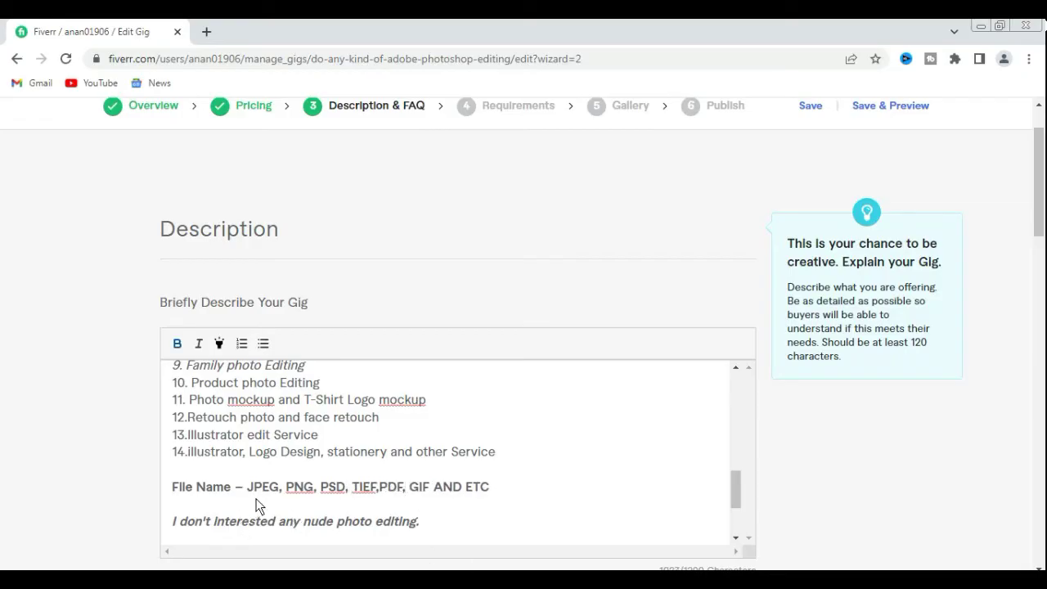
click(381, 488)
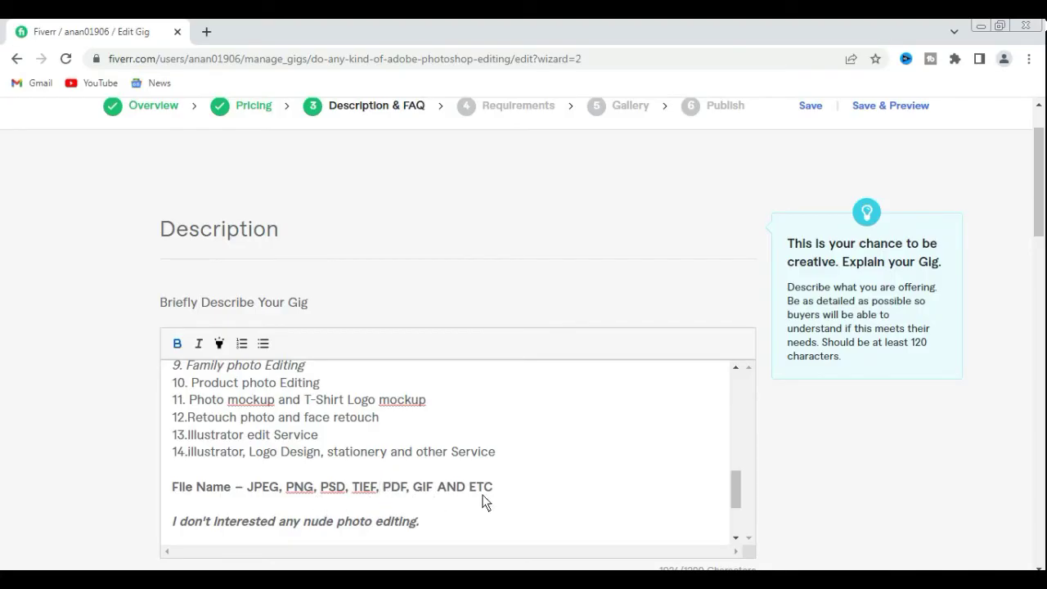
- Delete the surplus blank lines at the end of the description, below the nude photo editing line
scroll(475, 483, down, 1)
scroll(477, 480, up, 1)
drag(733, 493, 734, 510)
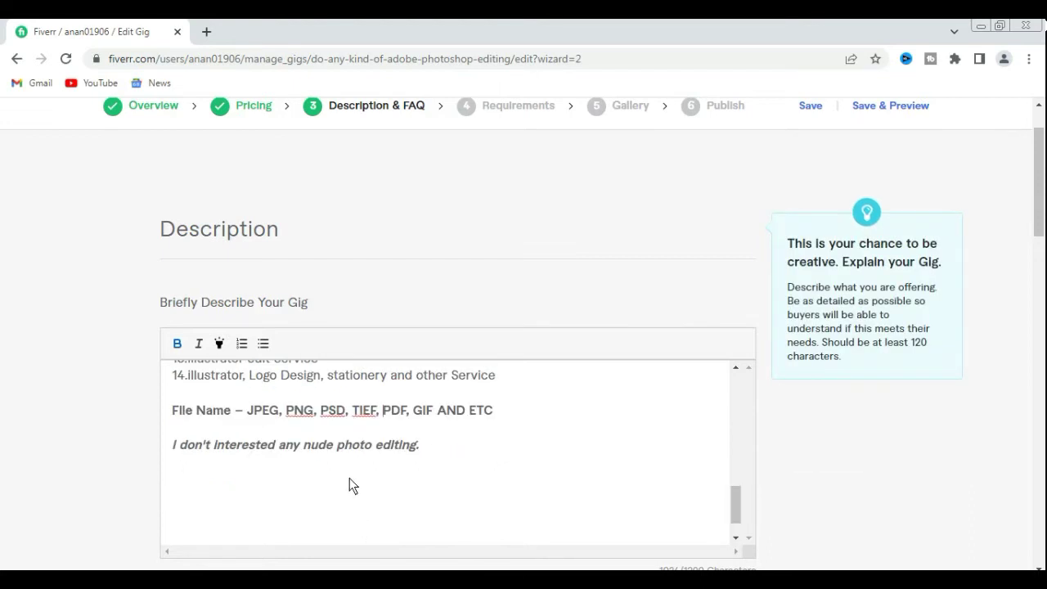
click(437, 450)
drag(734, 507, 757, 540)
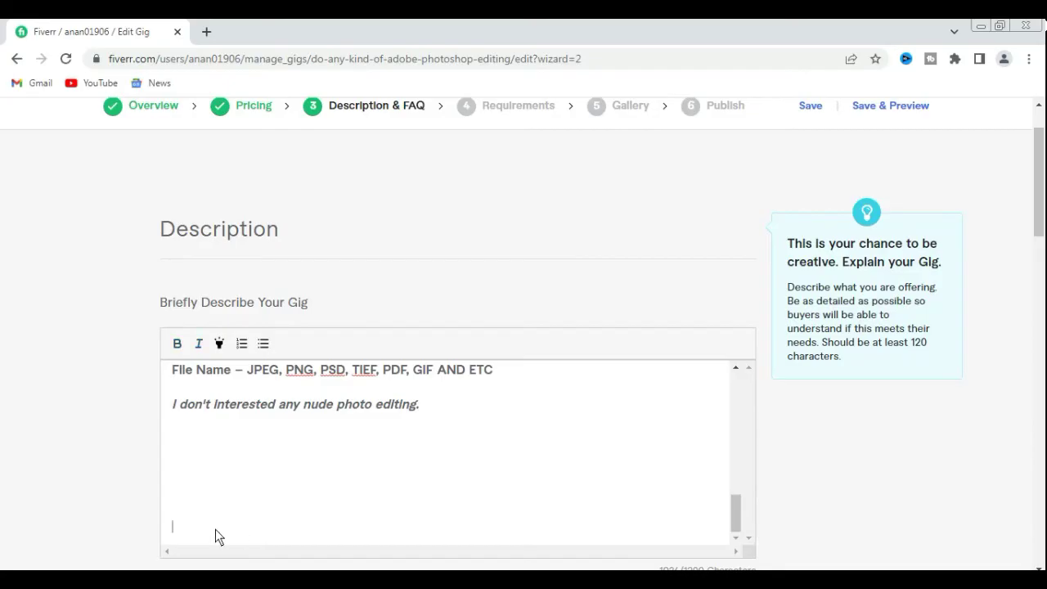
key(BackSpace)
key(BackSpace)
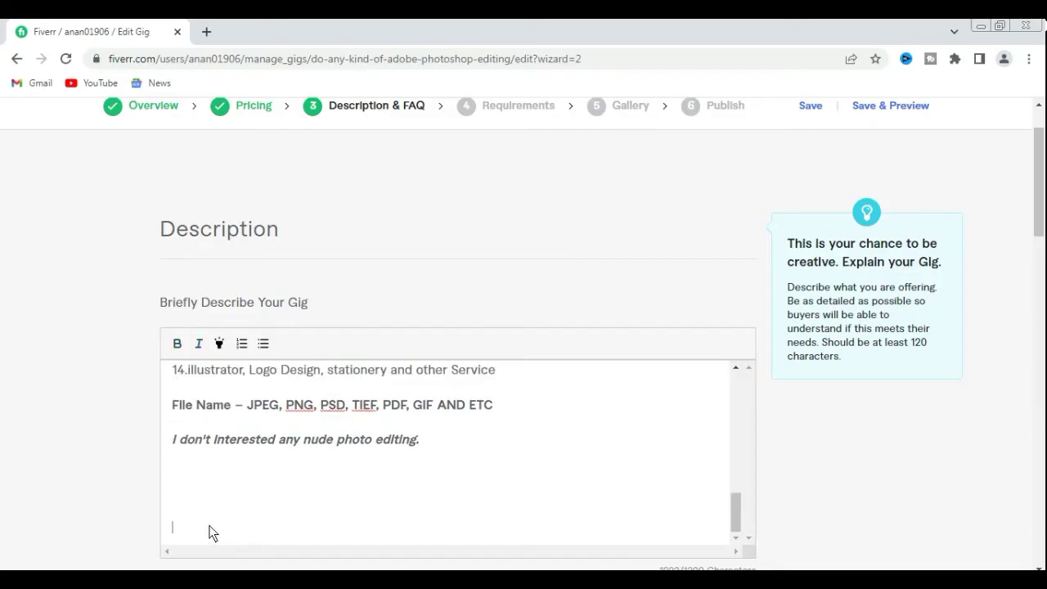
key(BackSpace)
key(BackSpace)
key(BackSpace)
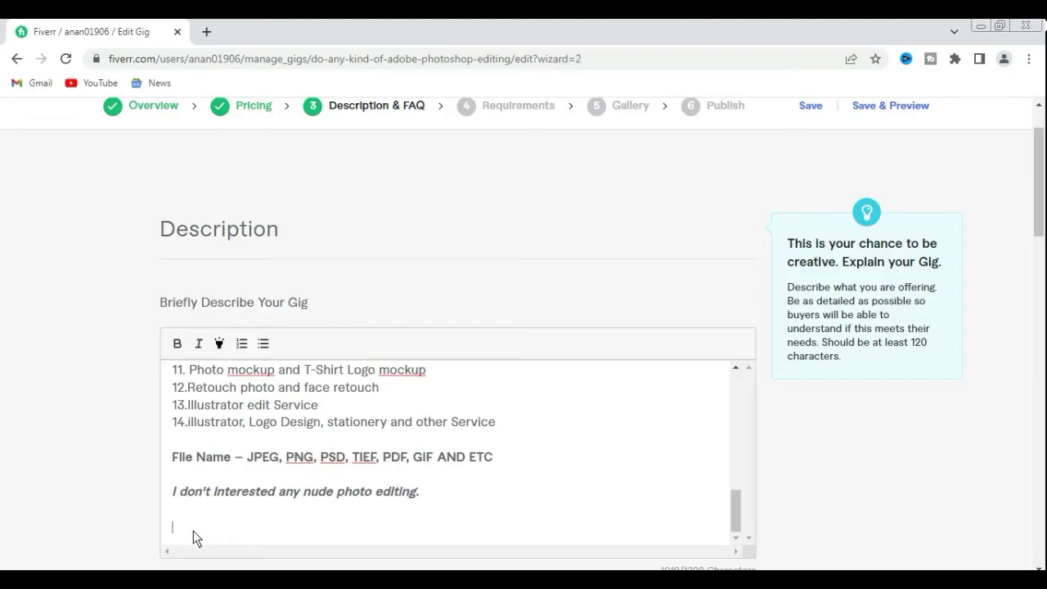
key(BackSpace)
- Save the Description & FAQ page without adding any FAQ and continue to the Requirements step
scroll(774, 488, down, 10)
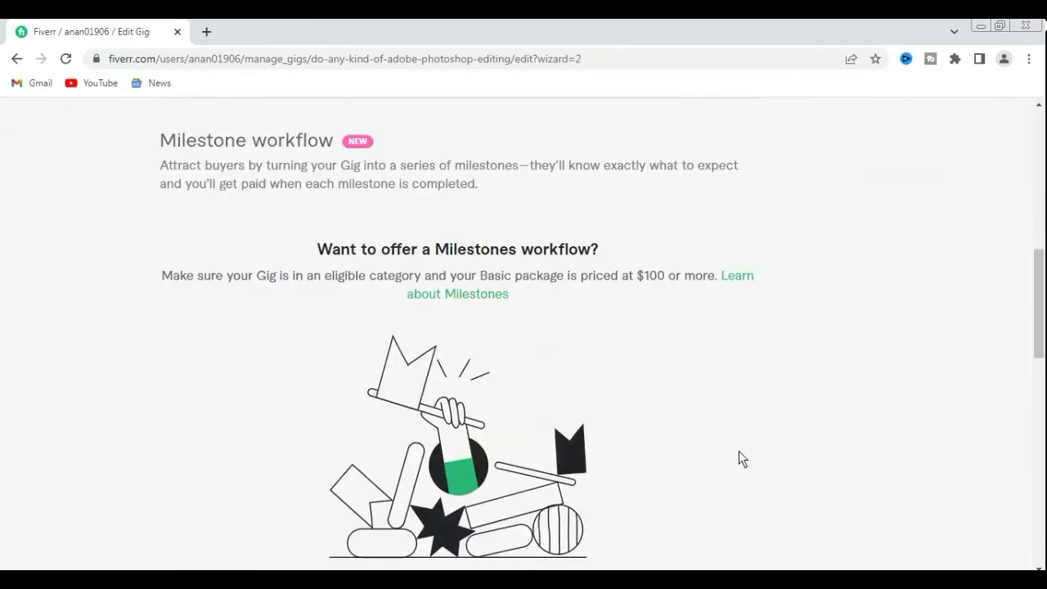
scroll(739, 451, down, 3)
scroll(739, 451, down, 3)
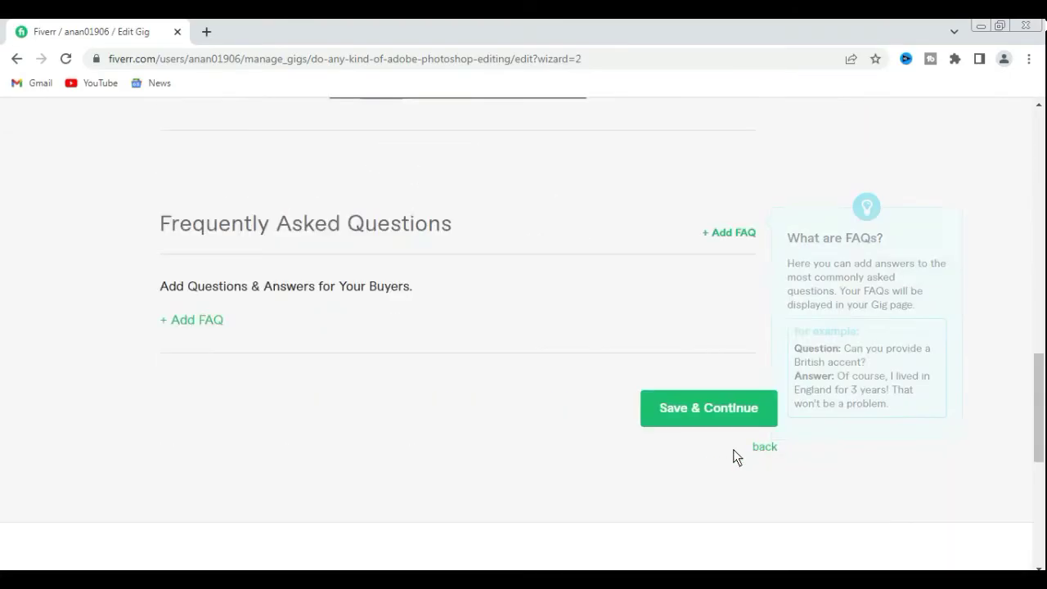
click(684, 410)
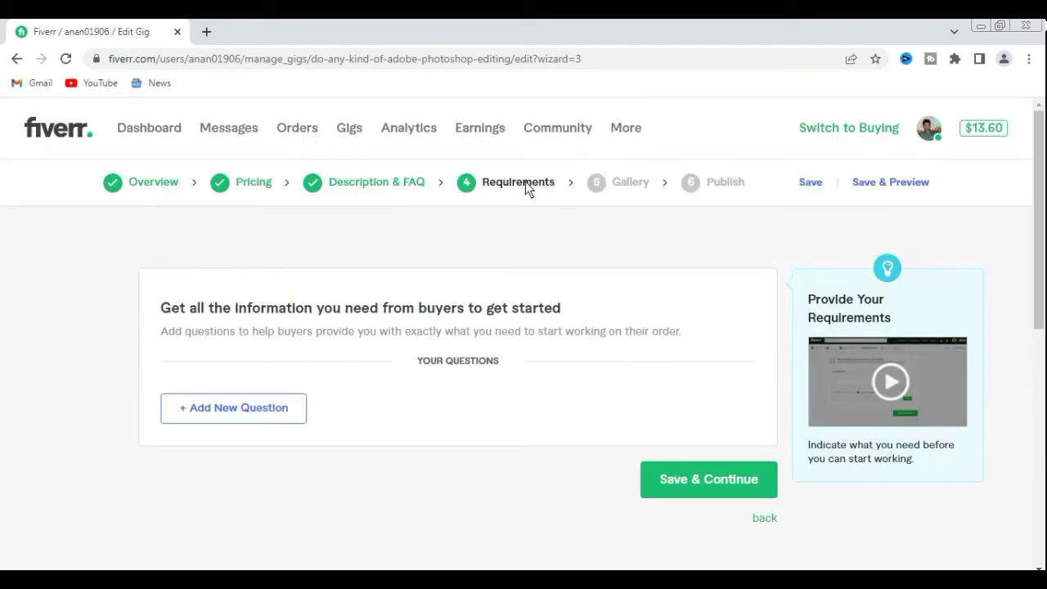
- Reopen Description & FAQ to look over the Frequently Asked Questions section, and return to the Requirements step
click(363, 181)
scroll(569, 360, down, 5)
scroll(700, 323, down, 10)
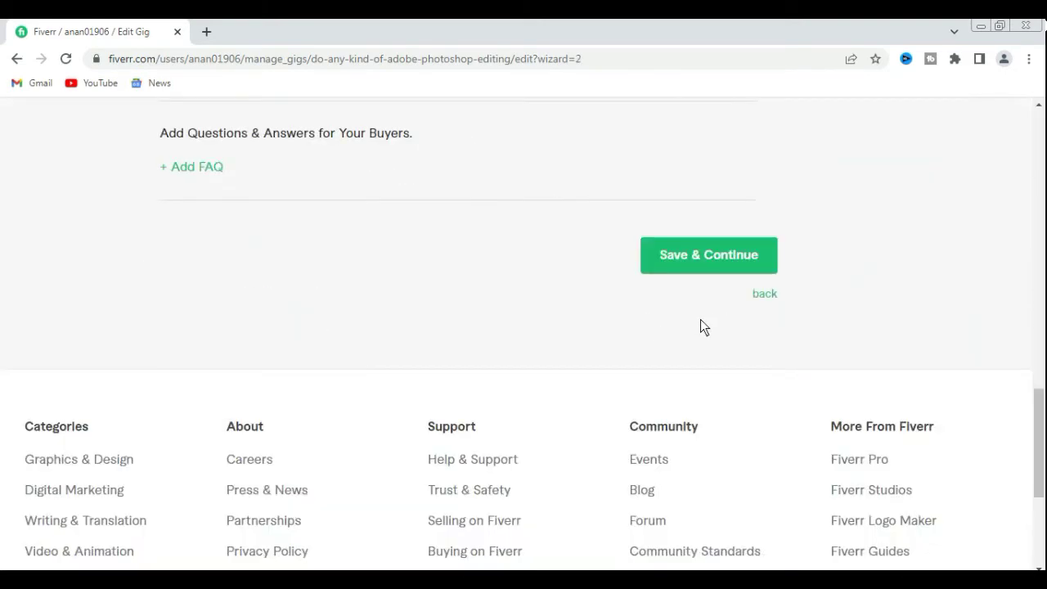
scroll(573, 339, up, 2)
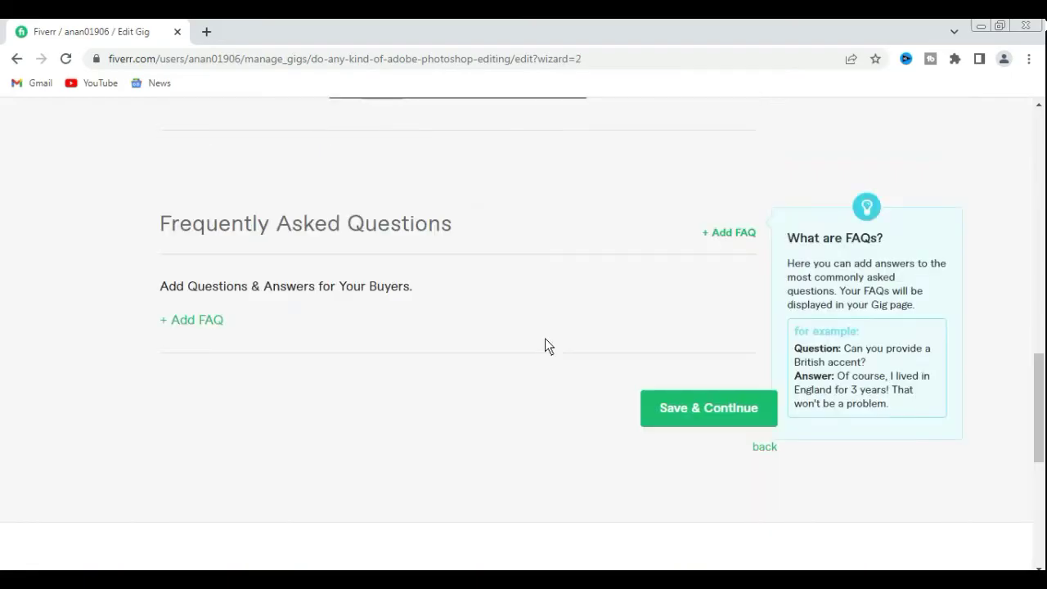
scroll(546, 339, up, 1)
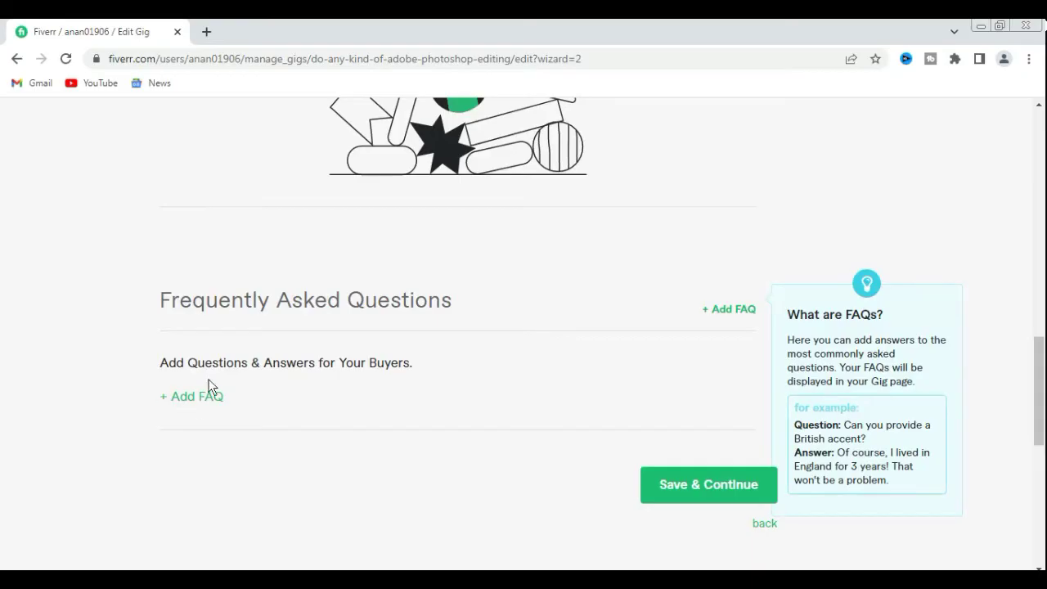
scroll(393, 393, up, 15)
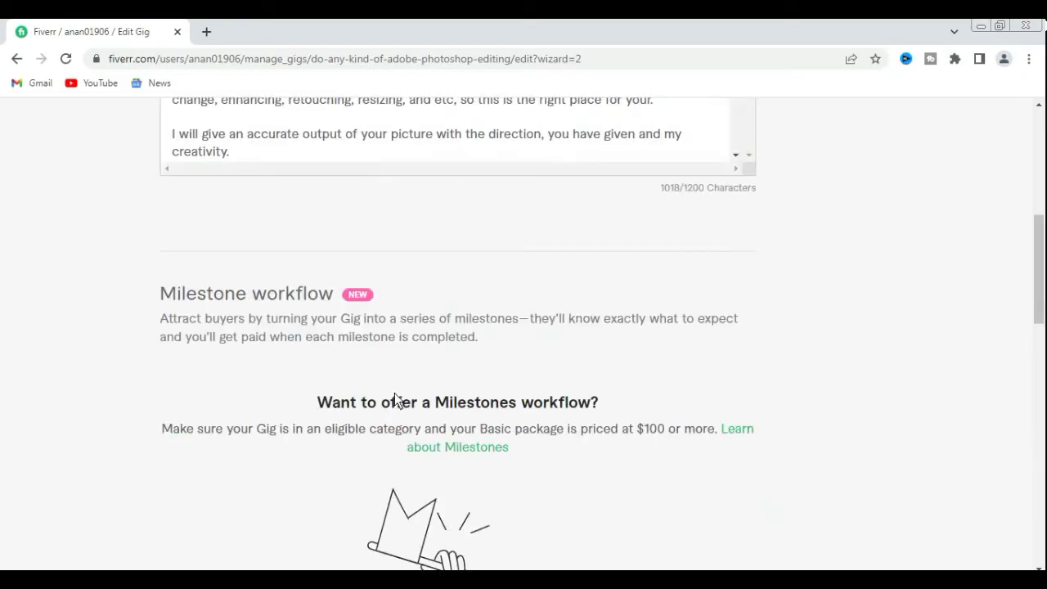
click(528, 180)
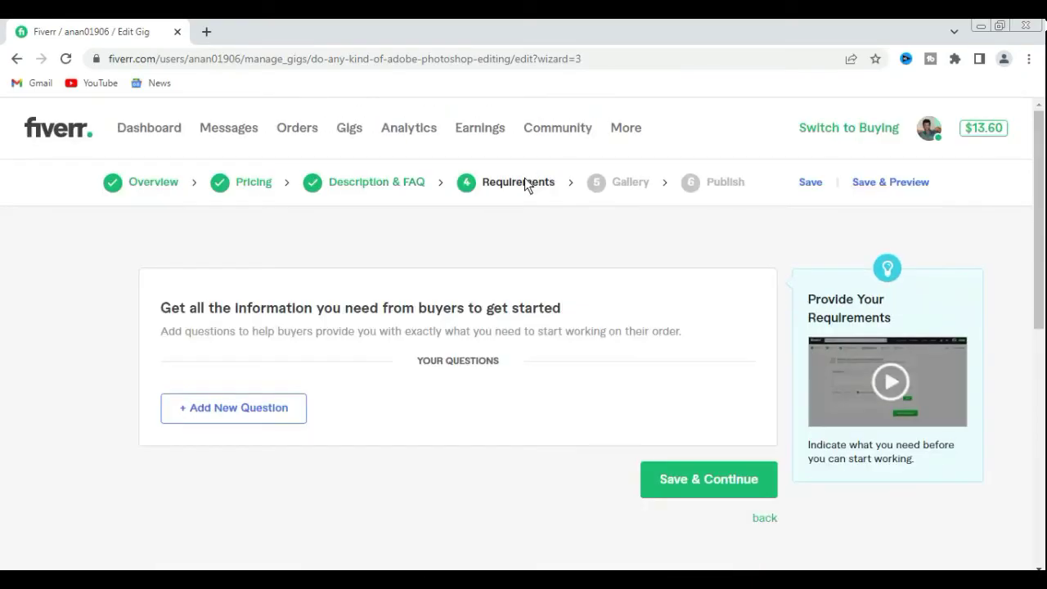
- Start a new buyer question and enter "photo file" with "photo editing informatio" on a second line
scroll(520, 274, down, 3)
scroll(522, 269, up, 2)
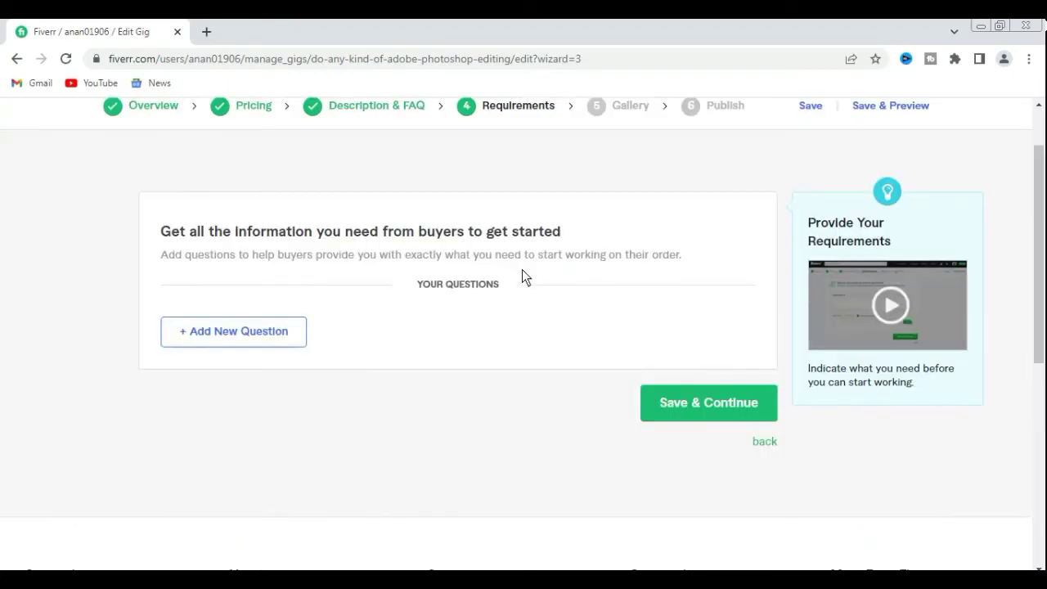
click(230, 335)
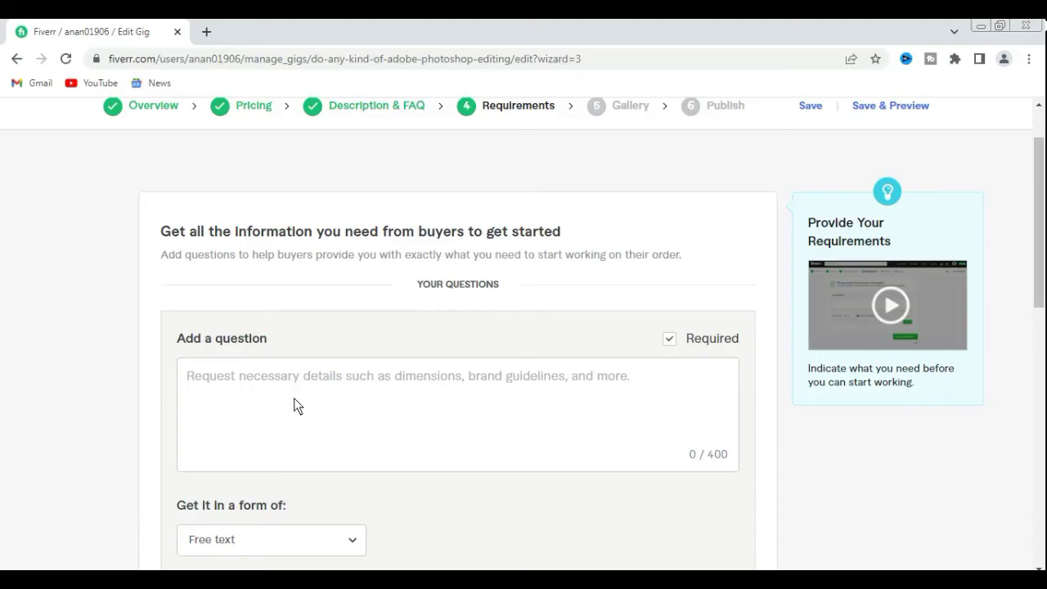
click(206, 381)
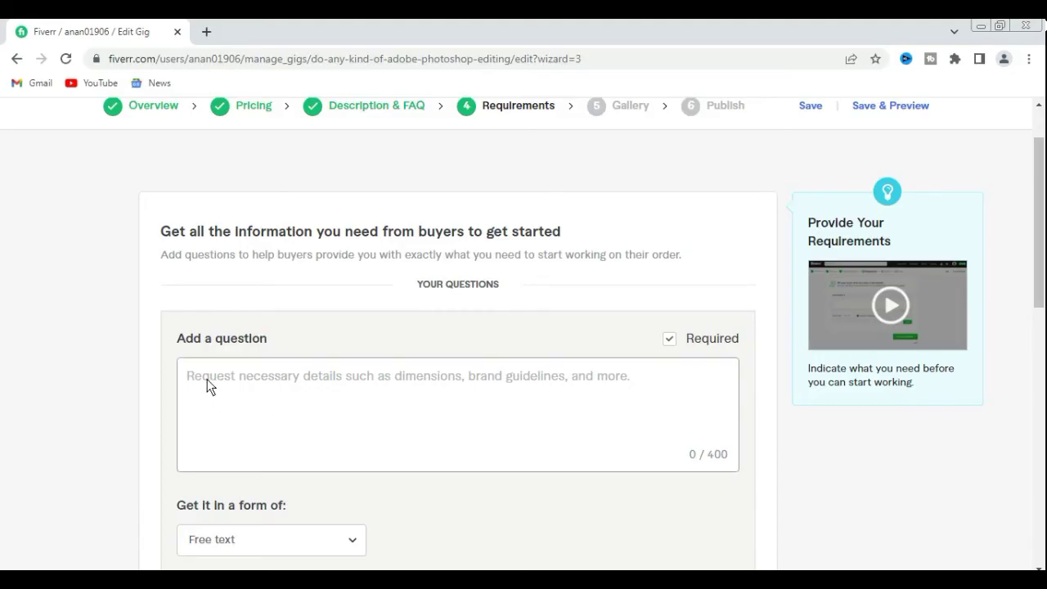
text(photo)
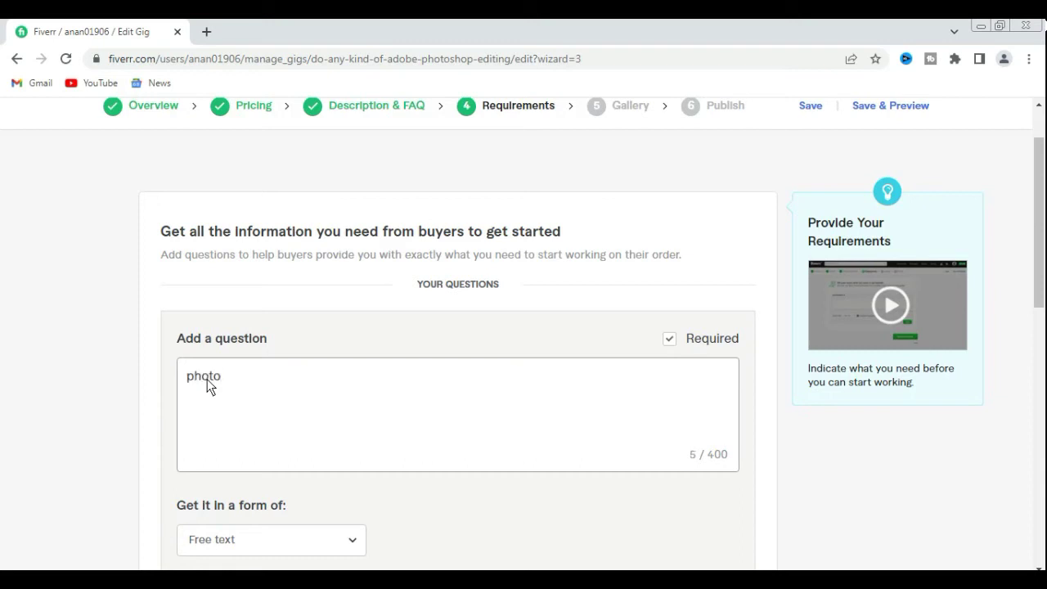
text( file)
key(Return)
text(photo informatio editin)
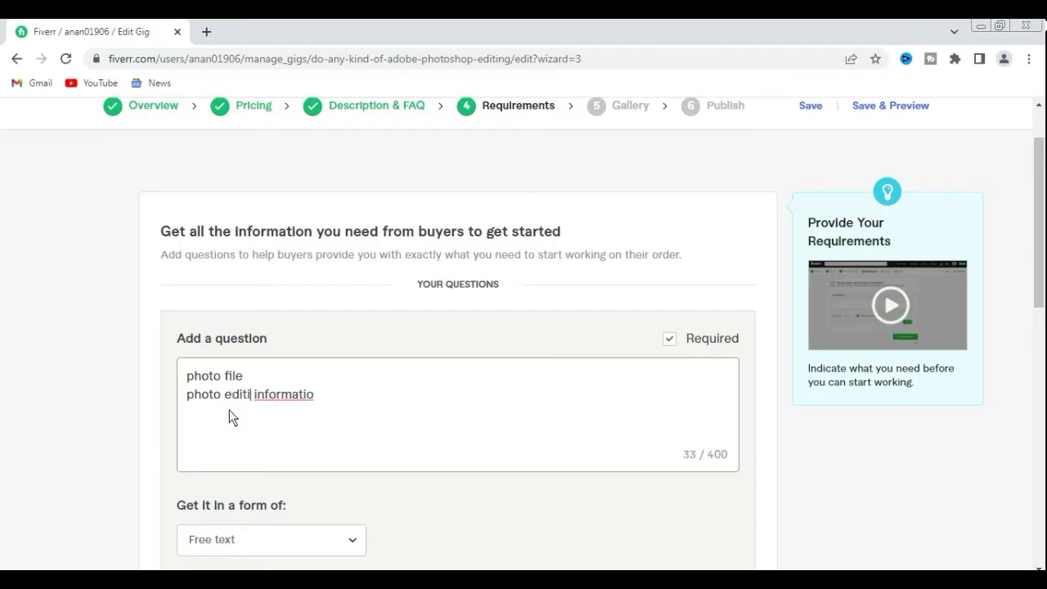
text(g)
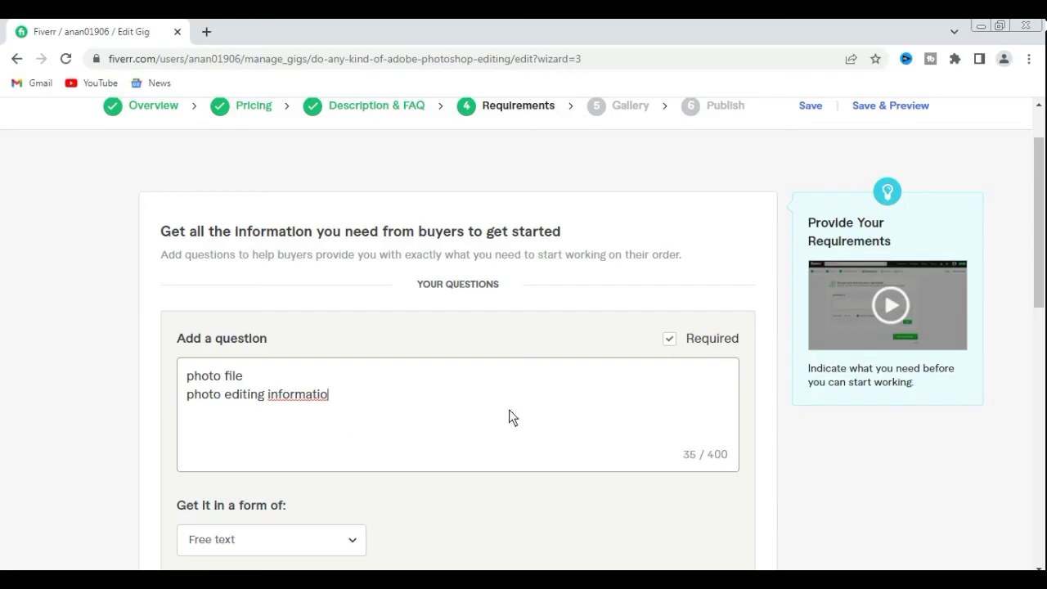
- Delete the question's second line and add "photo file" as a required free-text question
scroll(510, 416, down, 3)
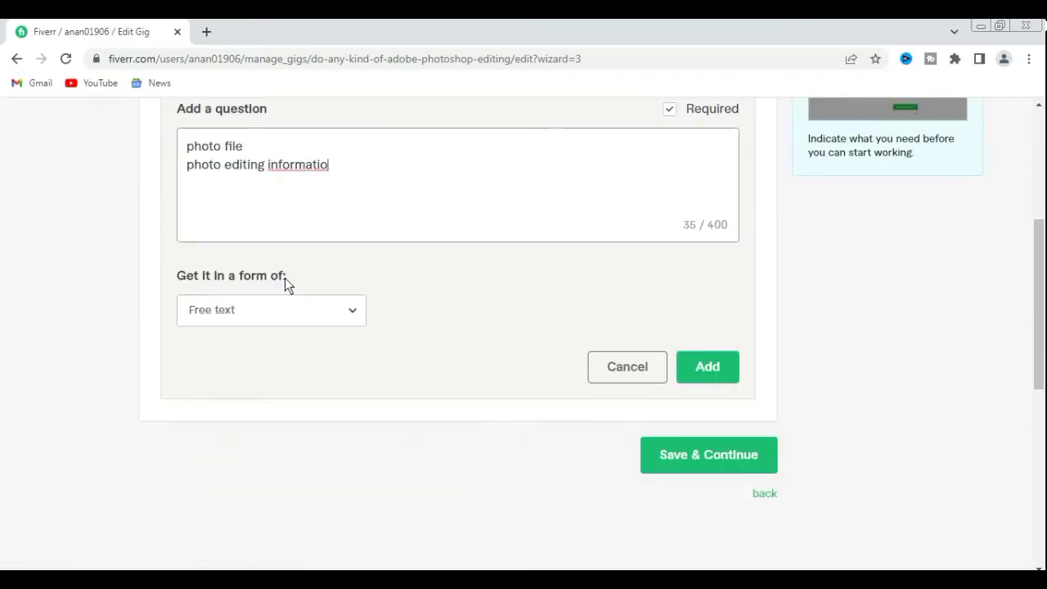
scroll(488, 283, up, 2)
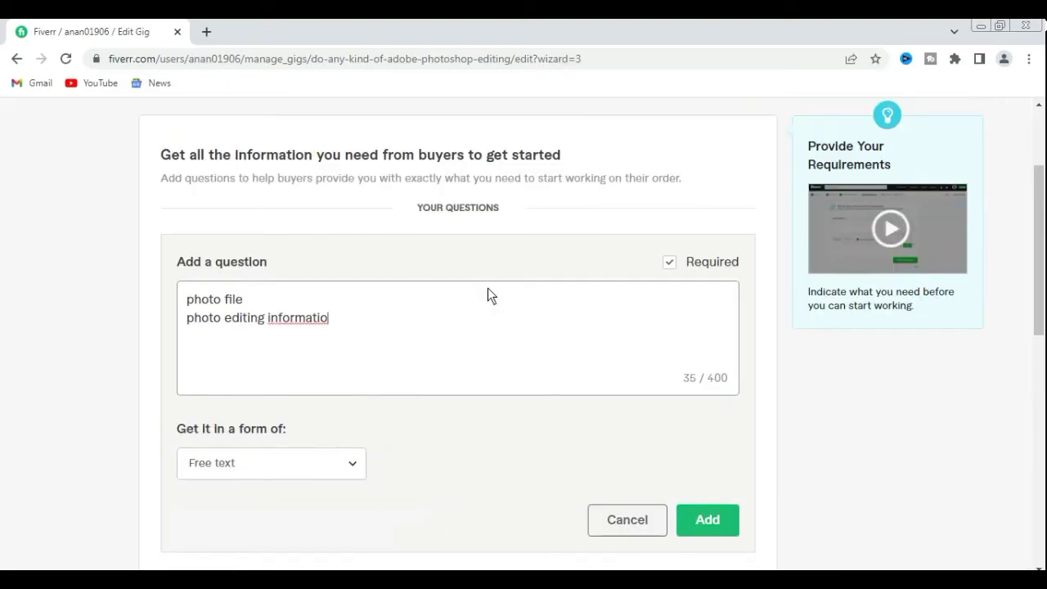
scroll(461, 370, down, 2)
scroll(535, 426, down, 3)
key(ctrl+BackSpace)
key(ctrl+BackSpace)
key(ctrl+BackSpace)
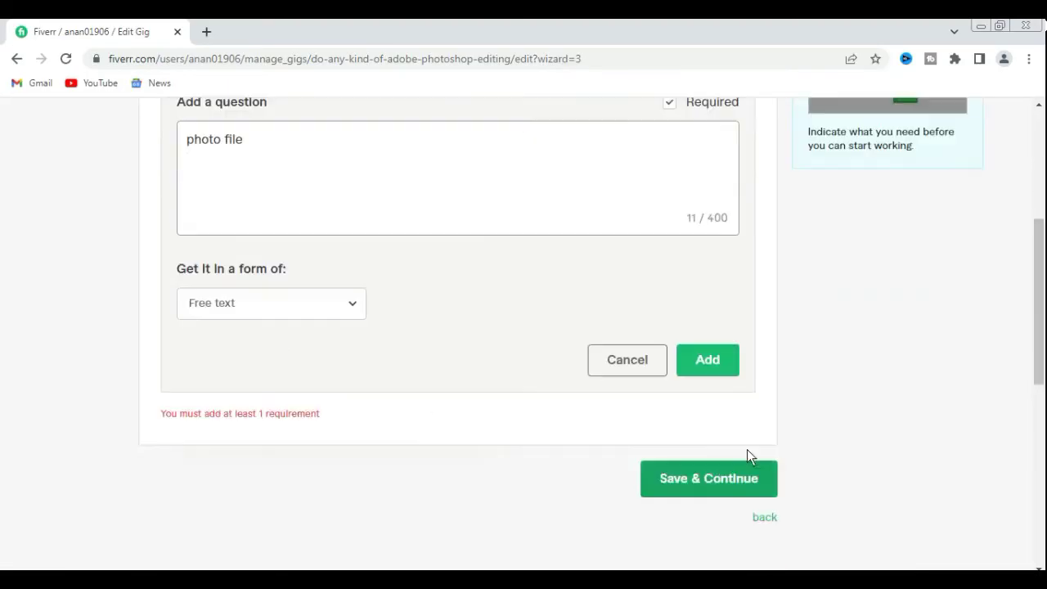
click(708, 368)
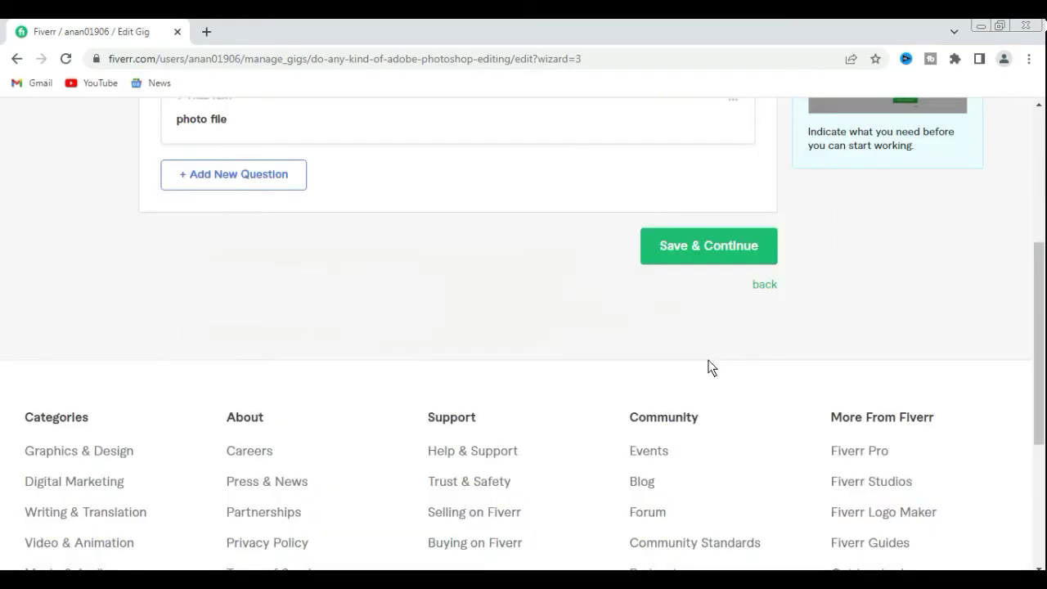
scroll(334, 339, up, 3)
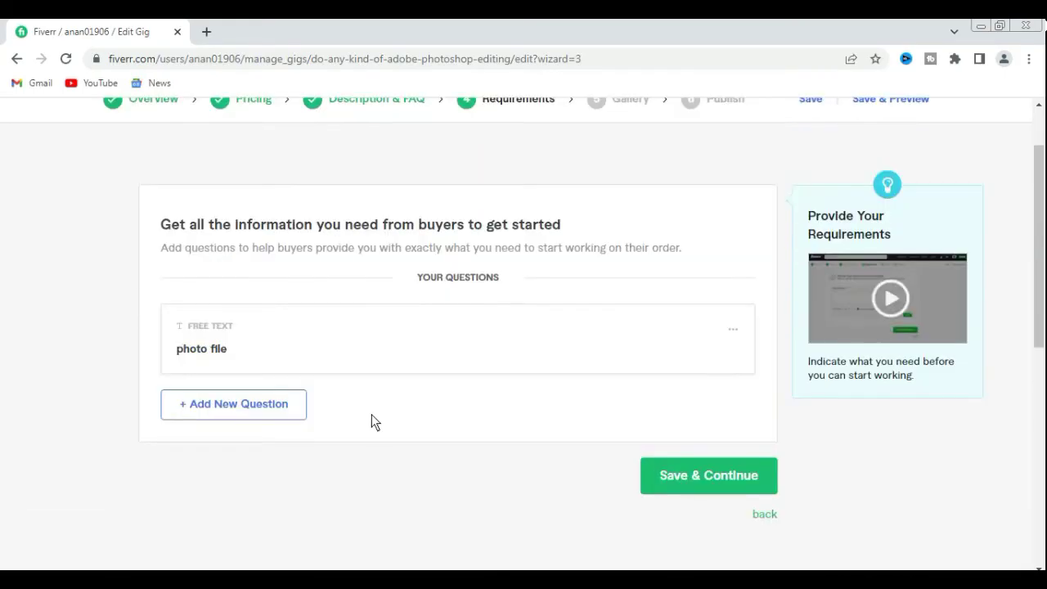
- Edit the "photo file" question to include the second line "photo edit information" and update it
click(735, 328)
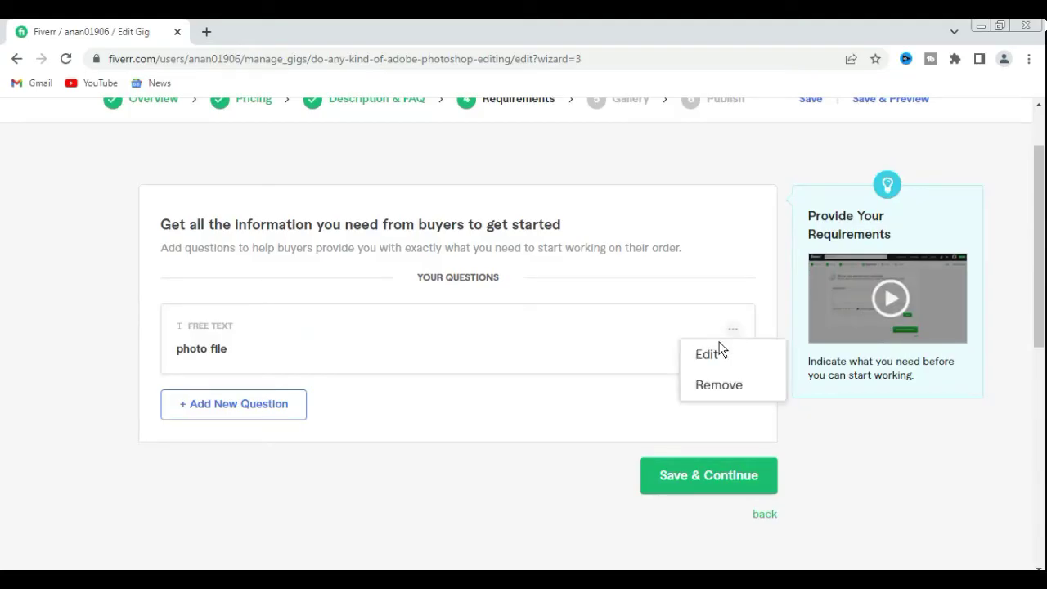
click(710, 357)
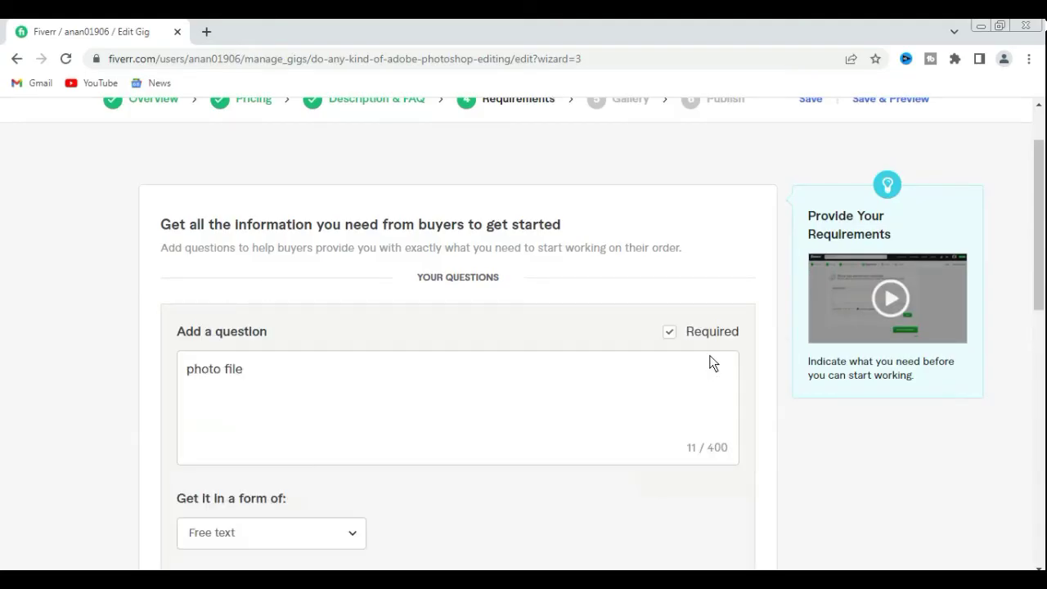
click(254, 371)
key(Return)
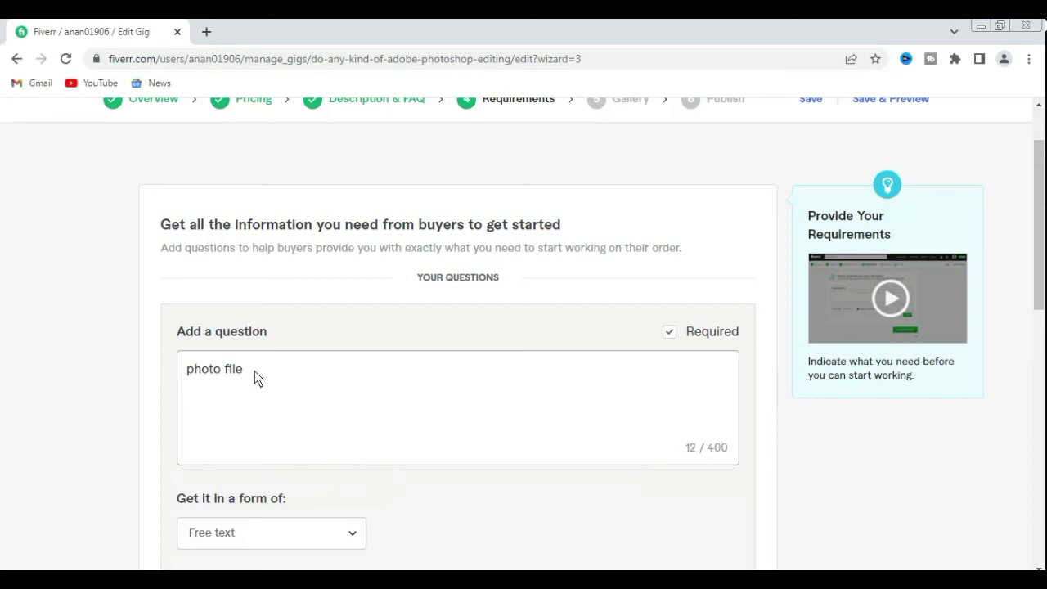
text(photo edit information)
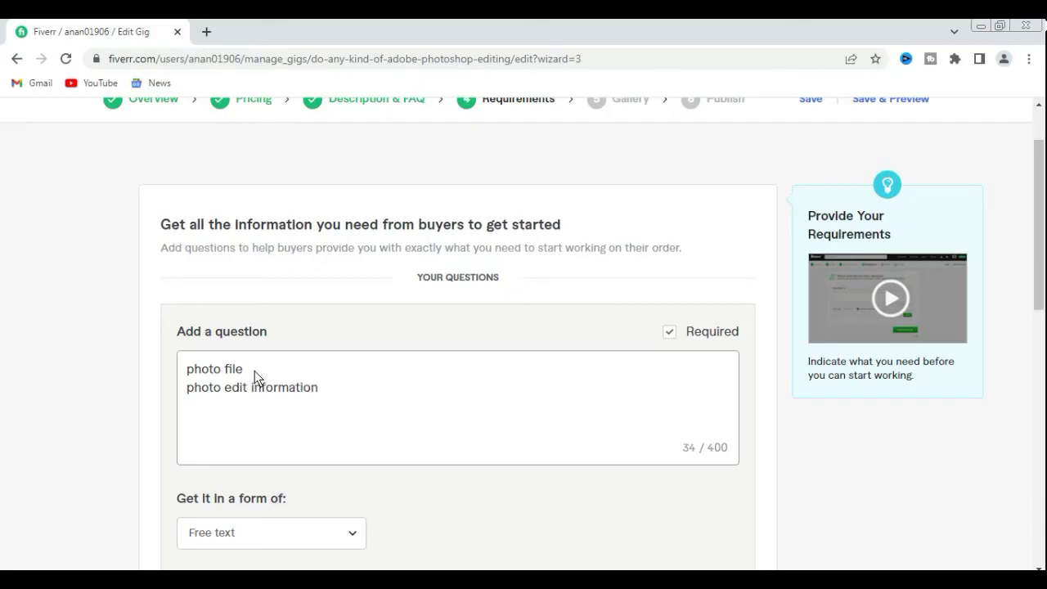
scroll(694, 418, down, 2)
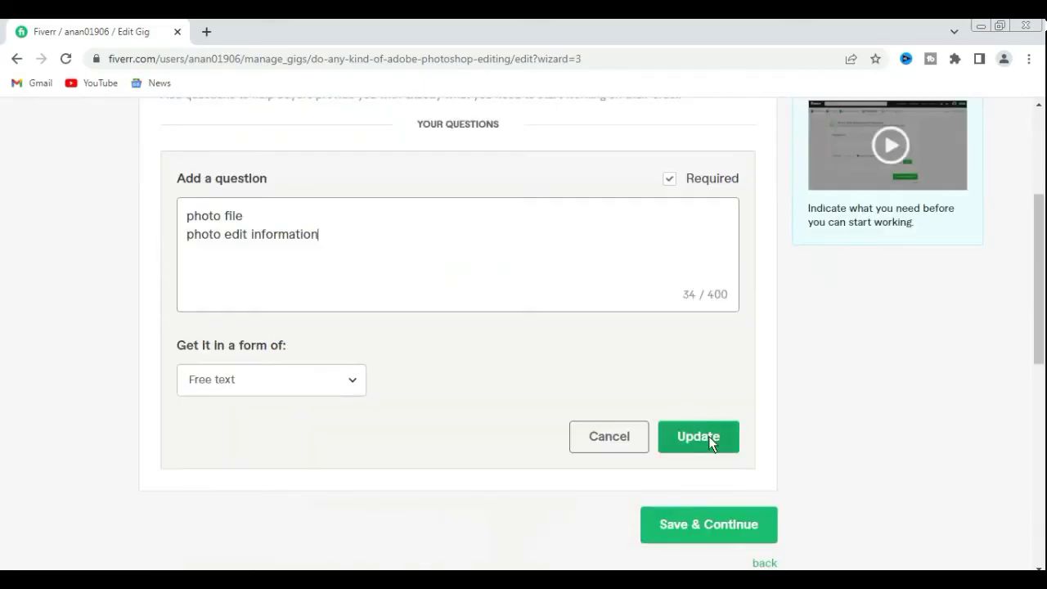
click(697, 436)
scroll(527, 383, up, 3)
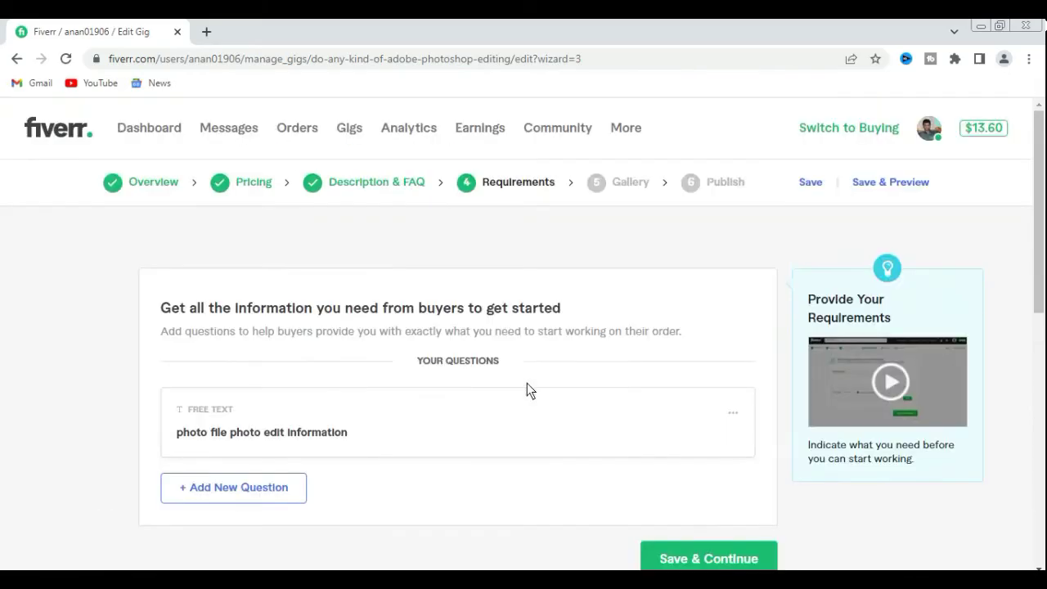
- Insert a comma after "photo file" in the buyer question, update it, and save the requirements to continue to the Gallery step
scroll(526, 383, down, 2)
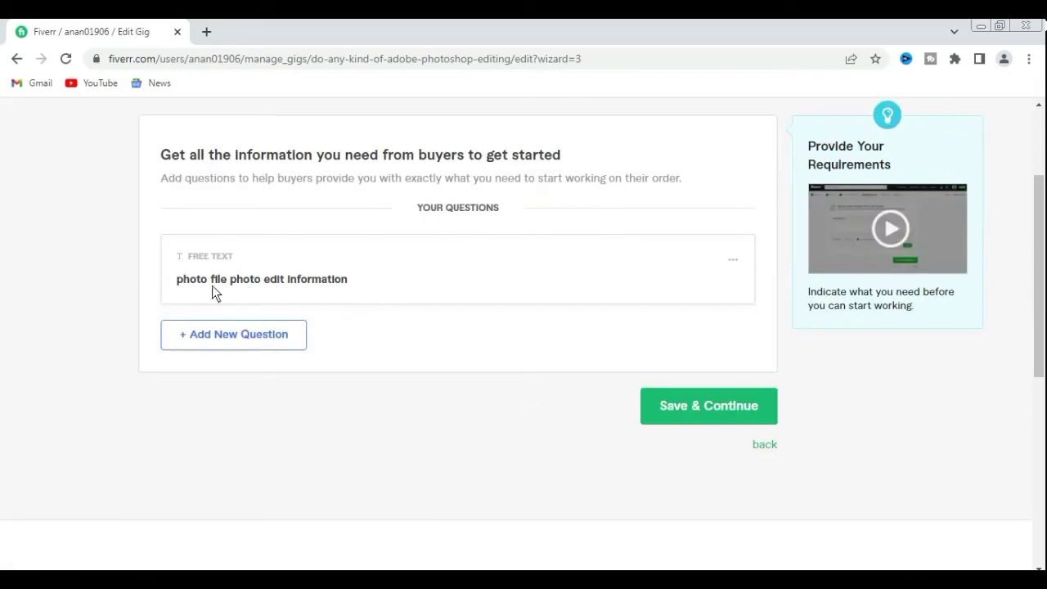
click(734, 262)
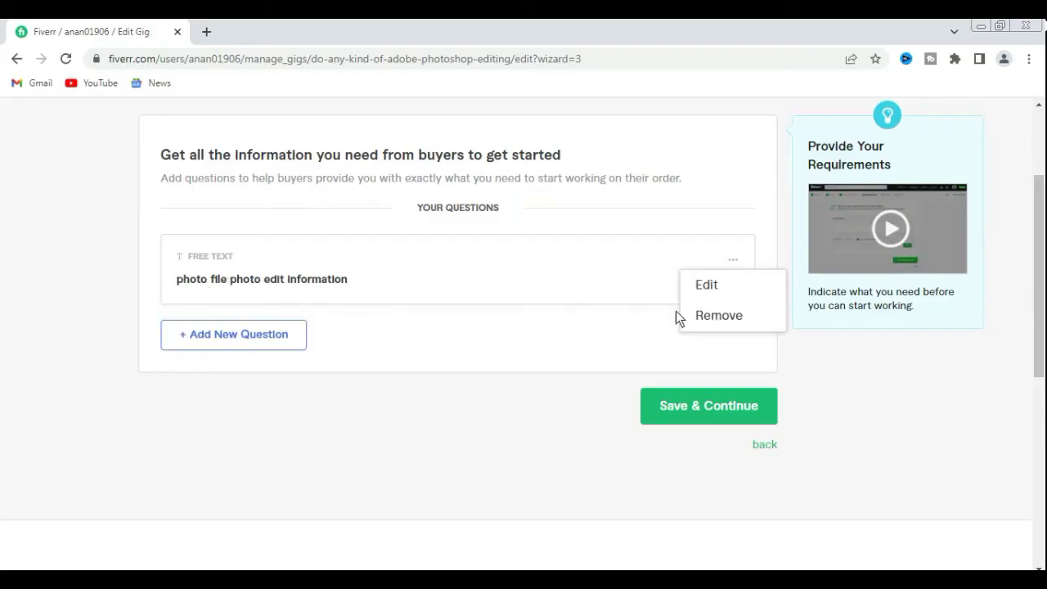
click(707, 284)
click(251, 304)
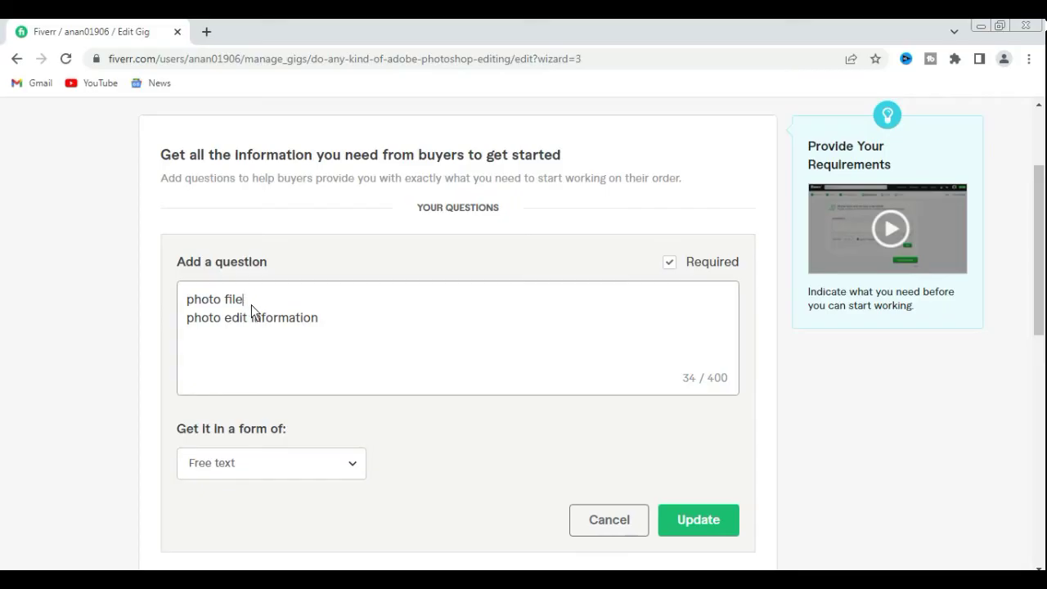
text(,)
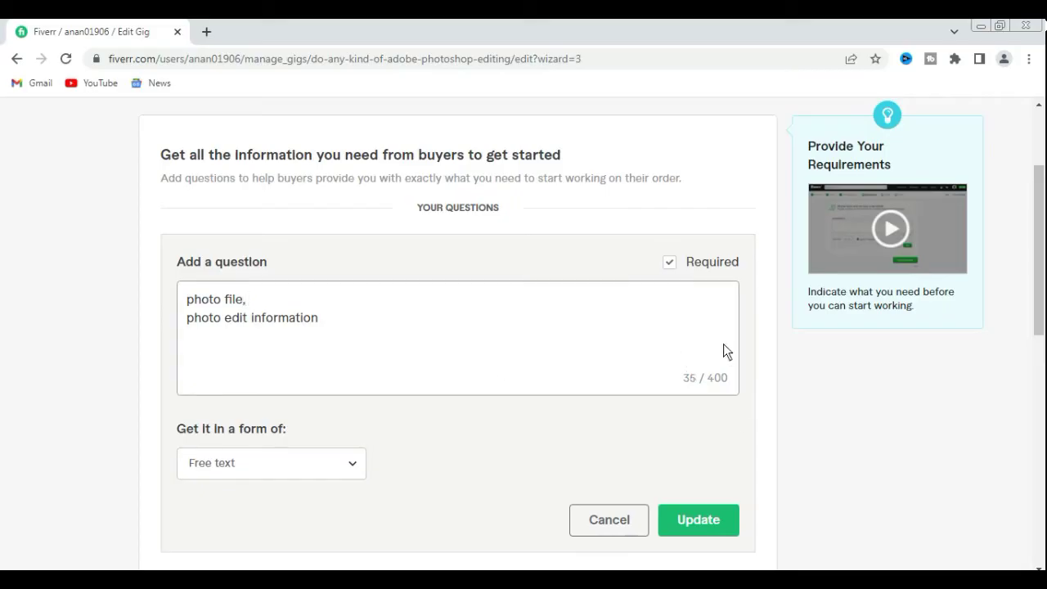
click(708, 522)
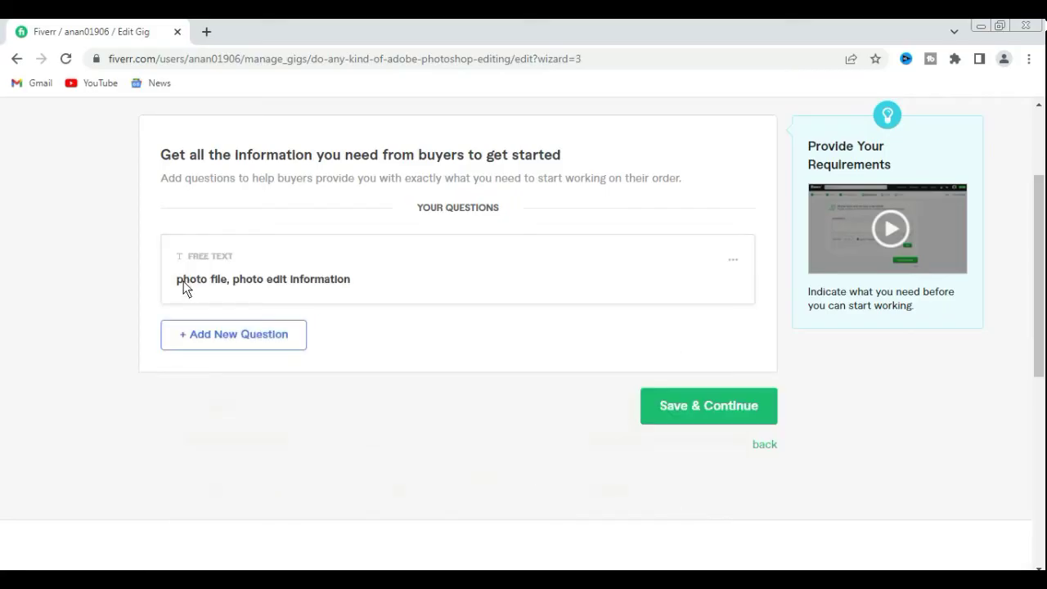
click(730, 411)
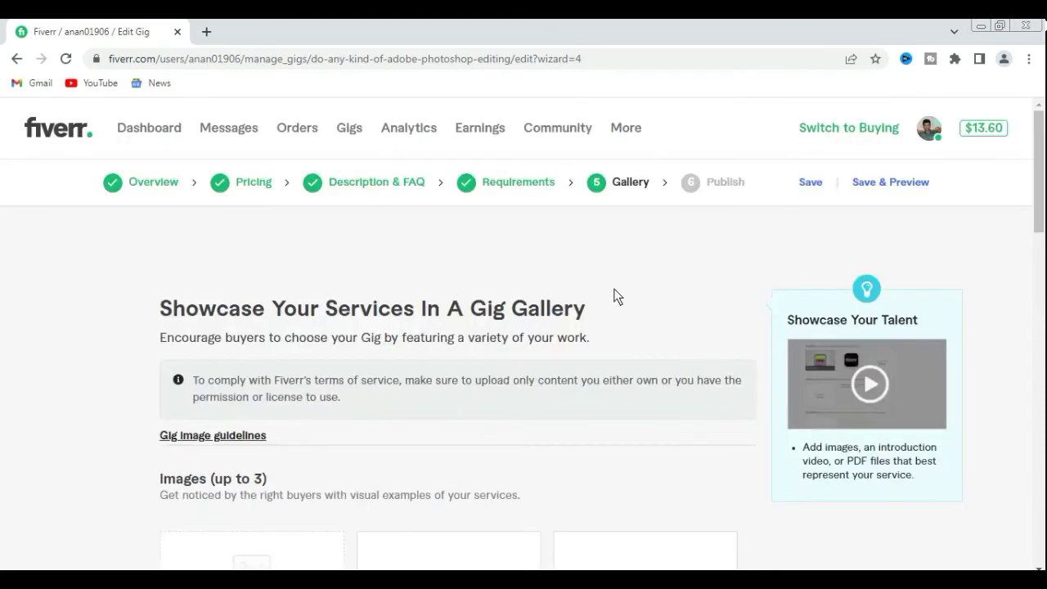
- Upload the Untitled-1 JPEG image from the Desktop as the first gig gallery image
scroll(640, 232, down, 4)
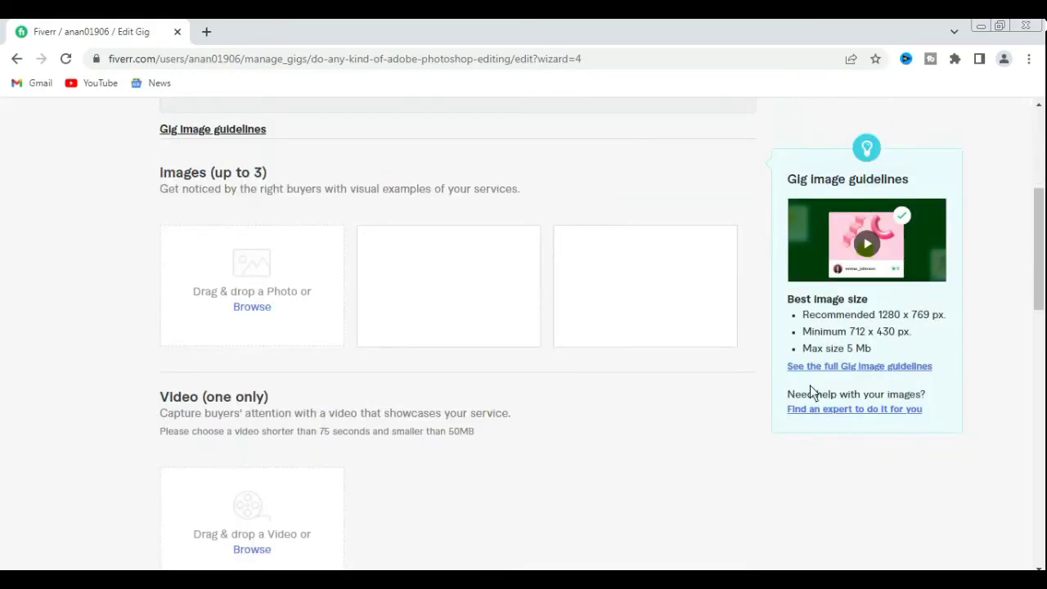
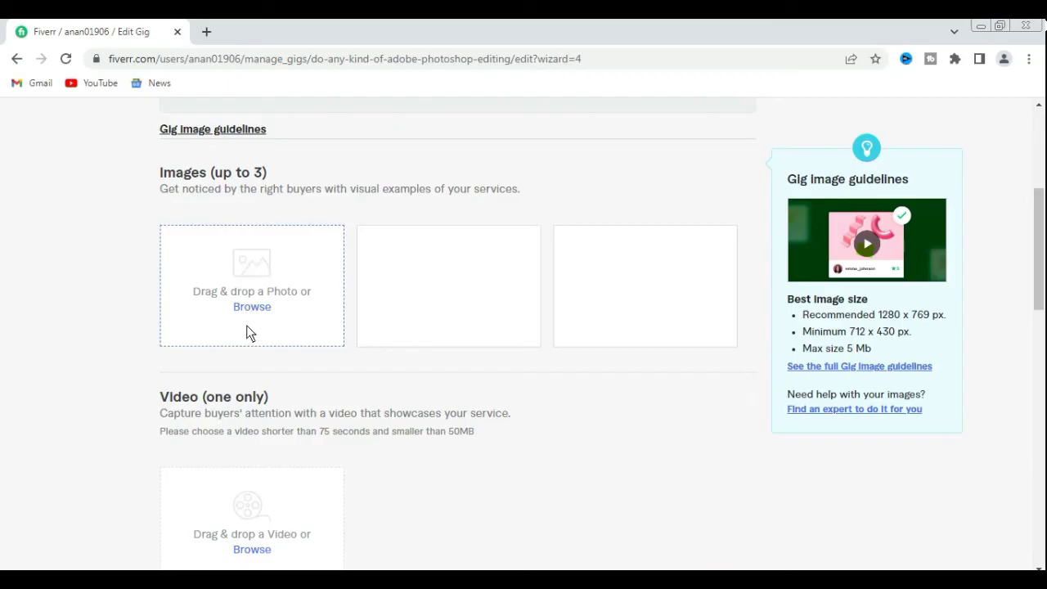
click(246, 324)
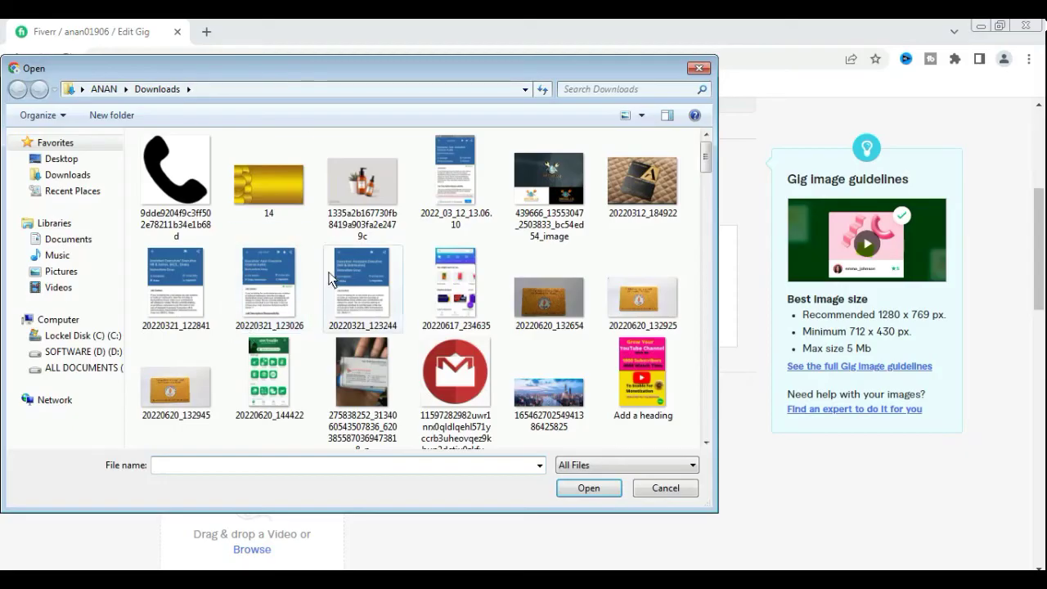
click(59, 159)
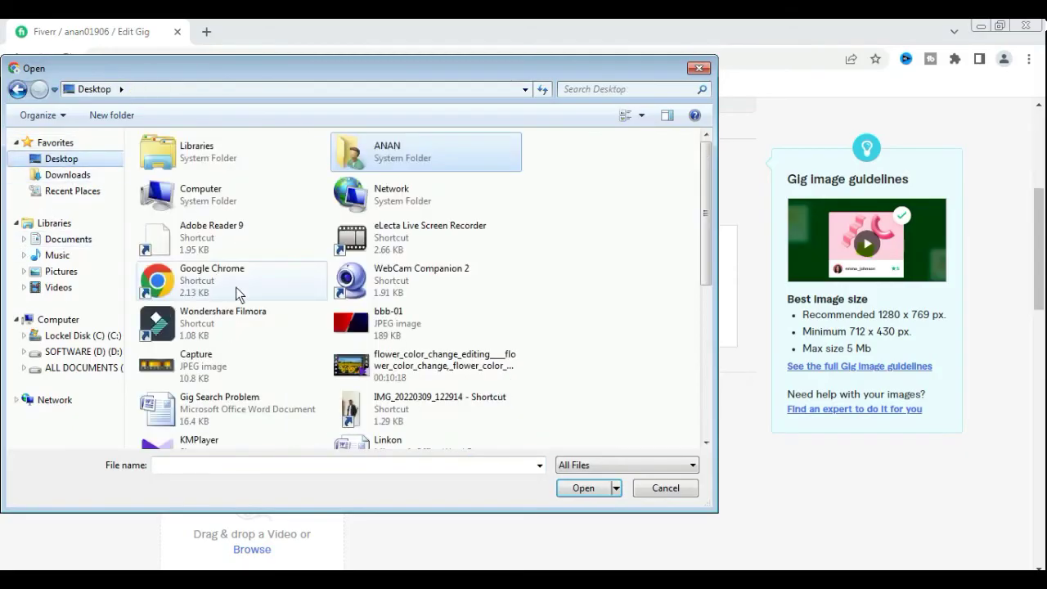
drag(709, 202, 707, 344)
click(360, 309)
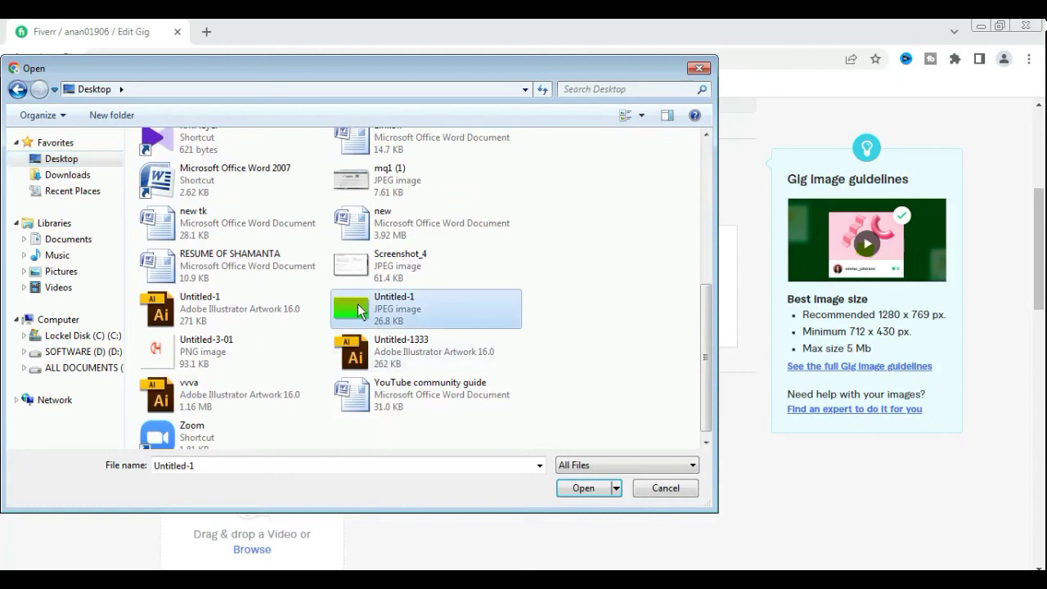
double_click(360, 309)
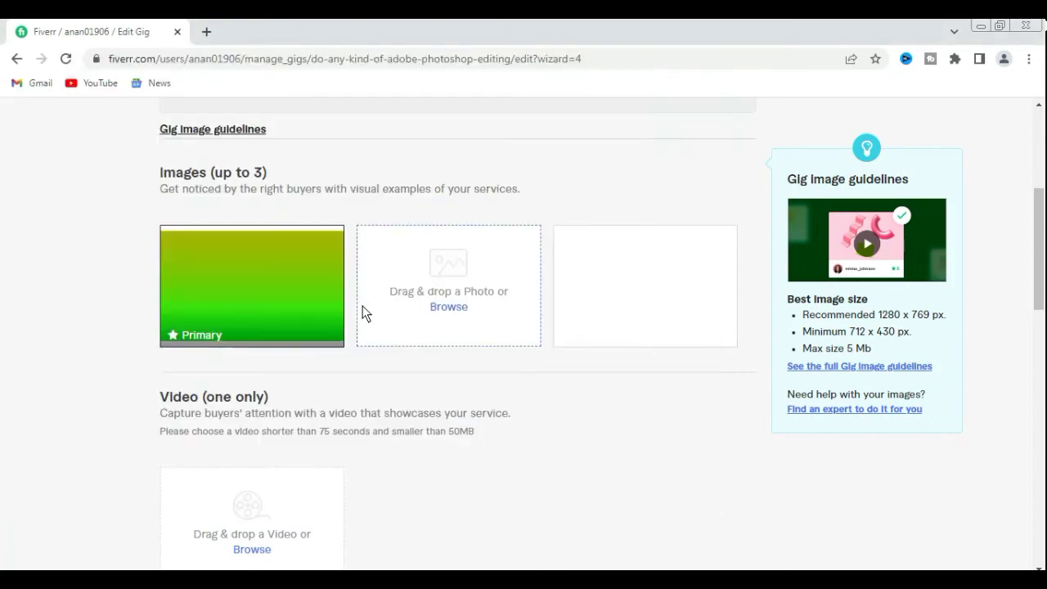
mouse_move(194, 326)
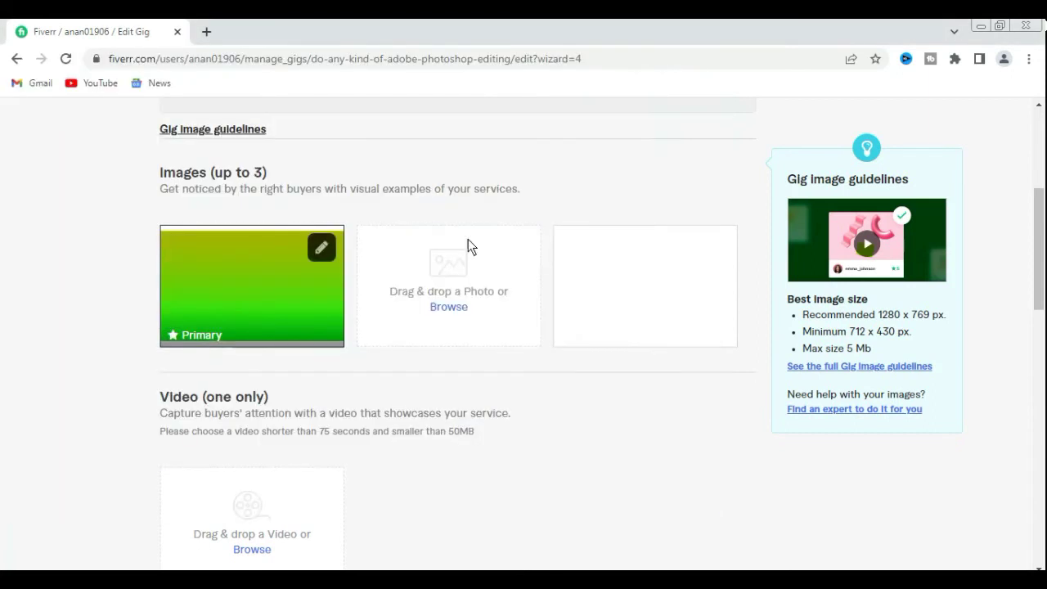
- Switch to Windows Explorer and view the "Cropping and Re- sizing" image from the Thambnail folder on drive E
click(981, 27)
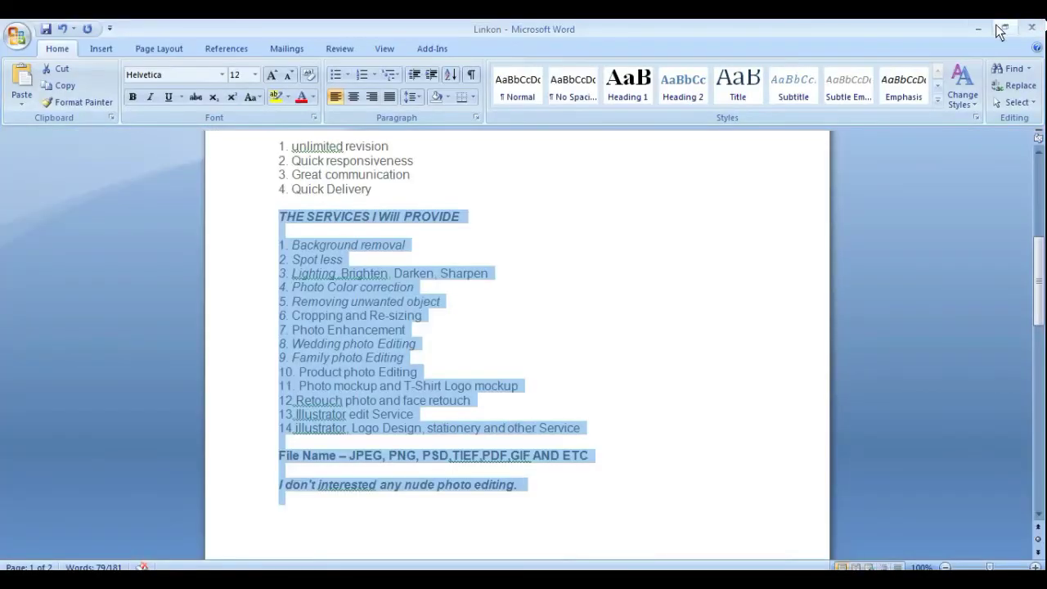
click(981, 28)
double_click(33, 51)
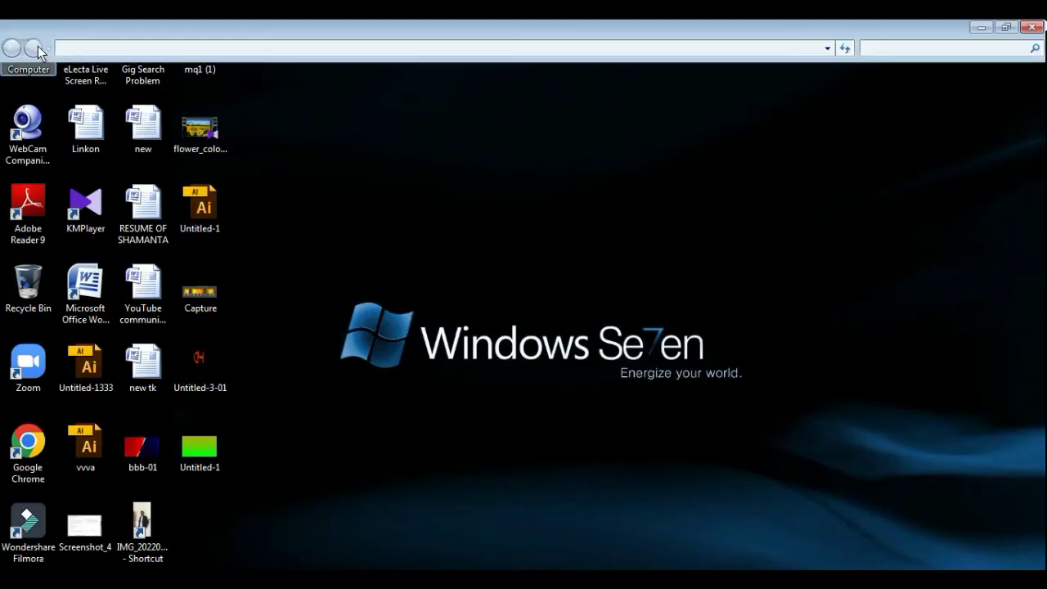
double_click(674, 127)
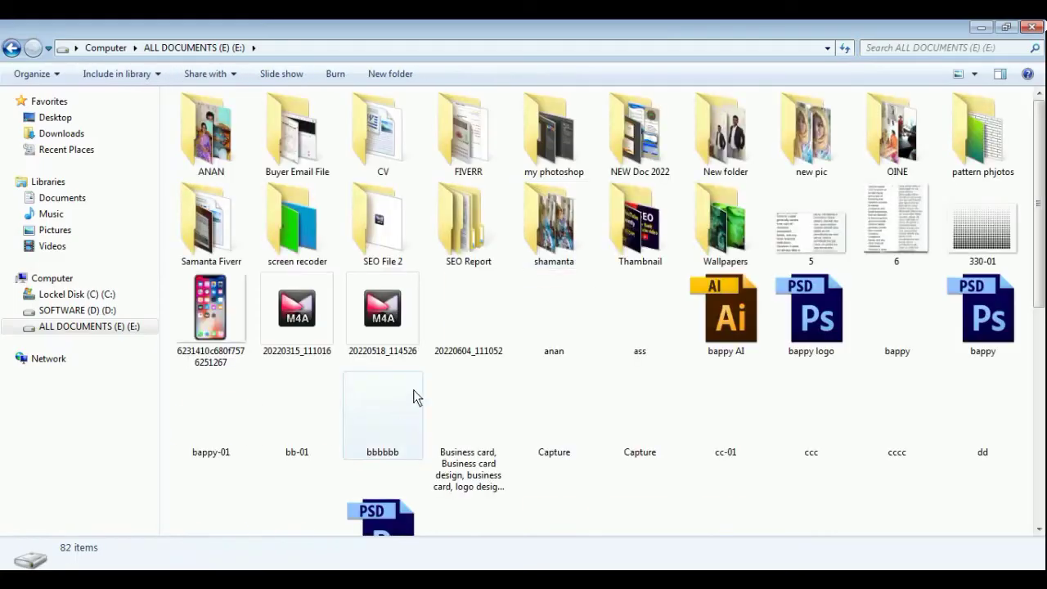
double_click(653, 238)
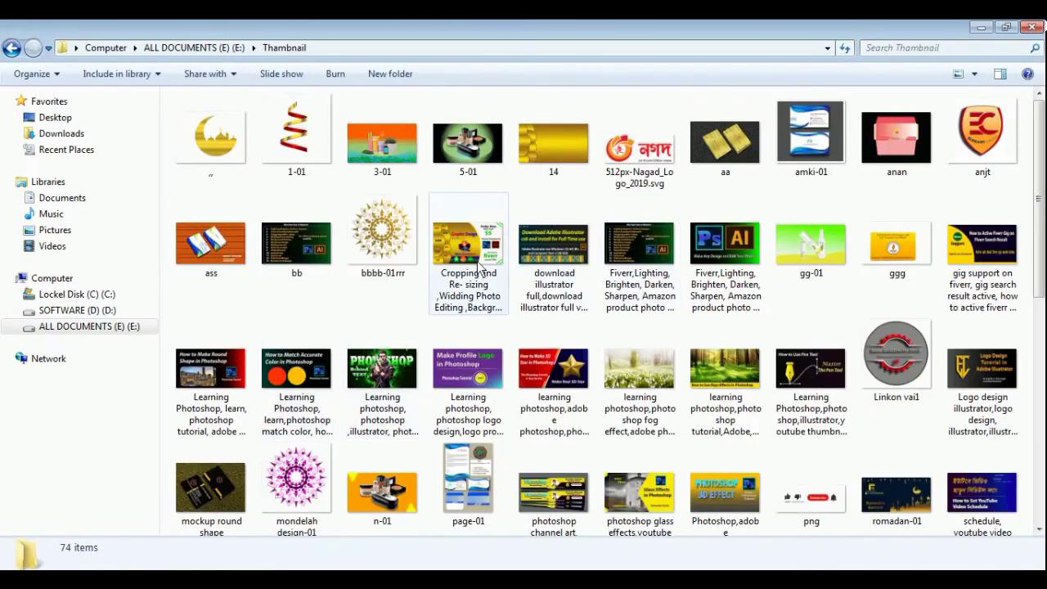
click(487, 261)
double_click(489, 255)
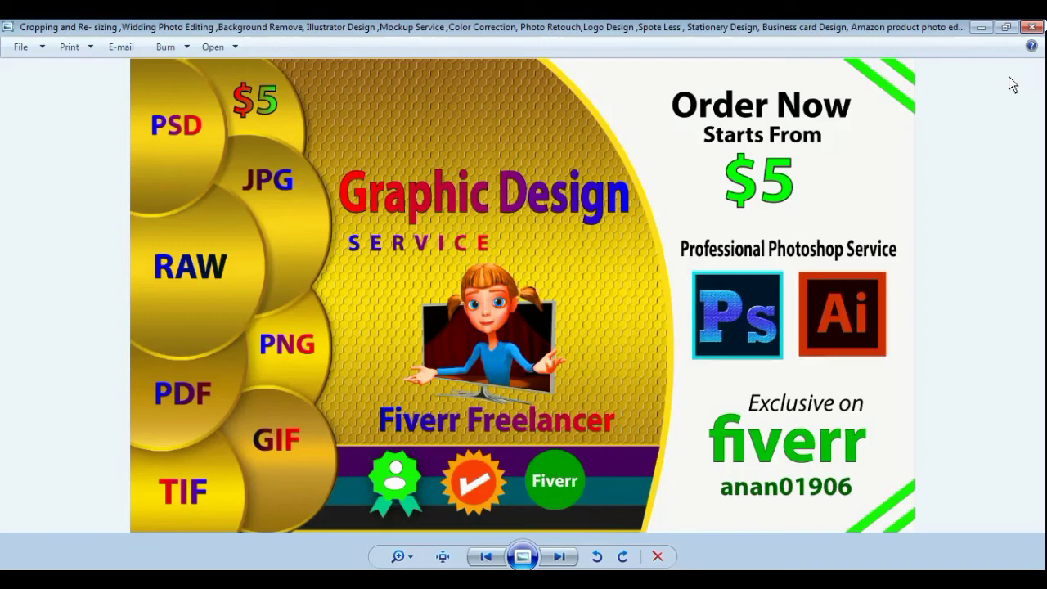
- Close the previewed thumbnail image and the Thambnail folder, and switch back to the gig's Gallery page in Chrome
click(1033, 27)
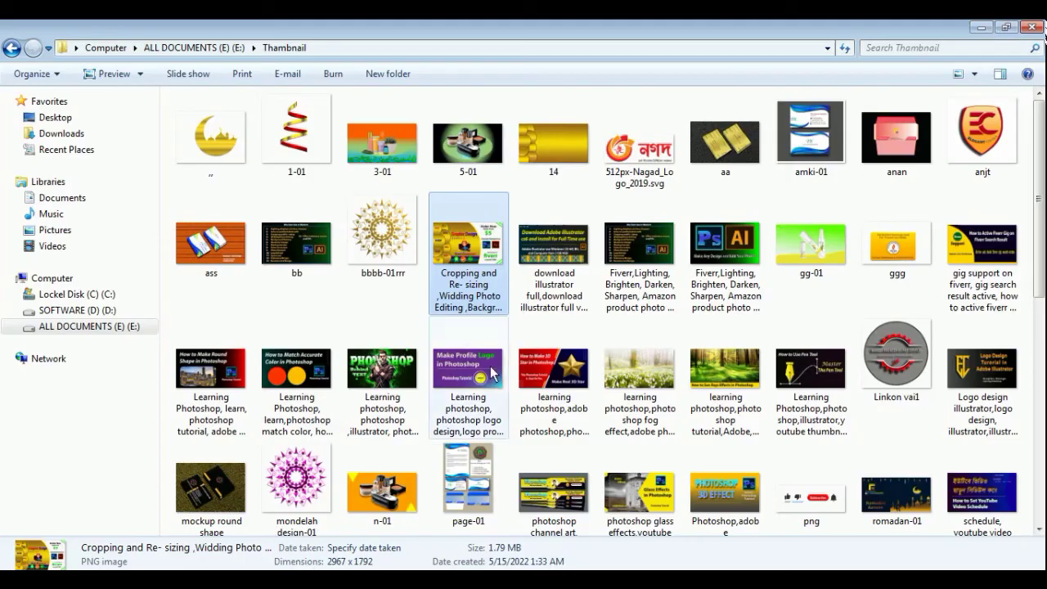
click(1035, 27)
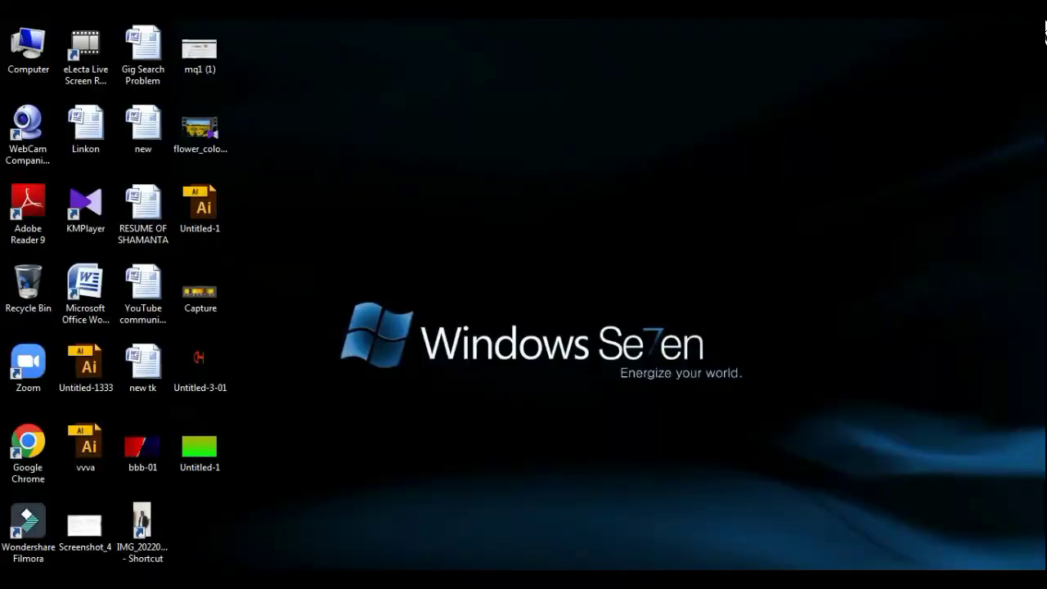
key(alt+Tab)
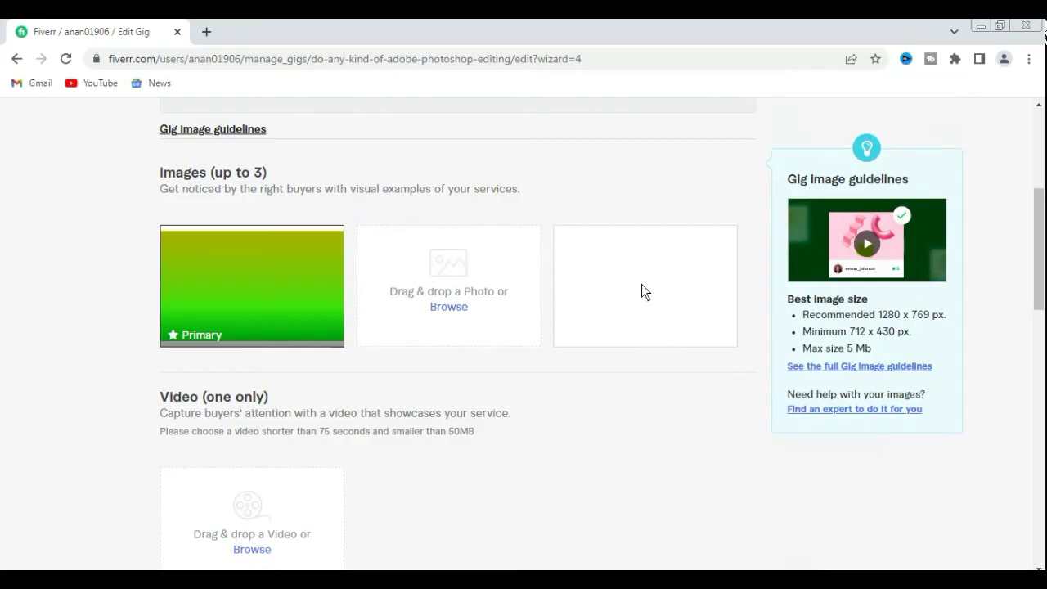
- Examine the Gallery step's sections for images, video and PDF documents, and the declaration below them
scroll(608, 355, down, 4)
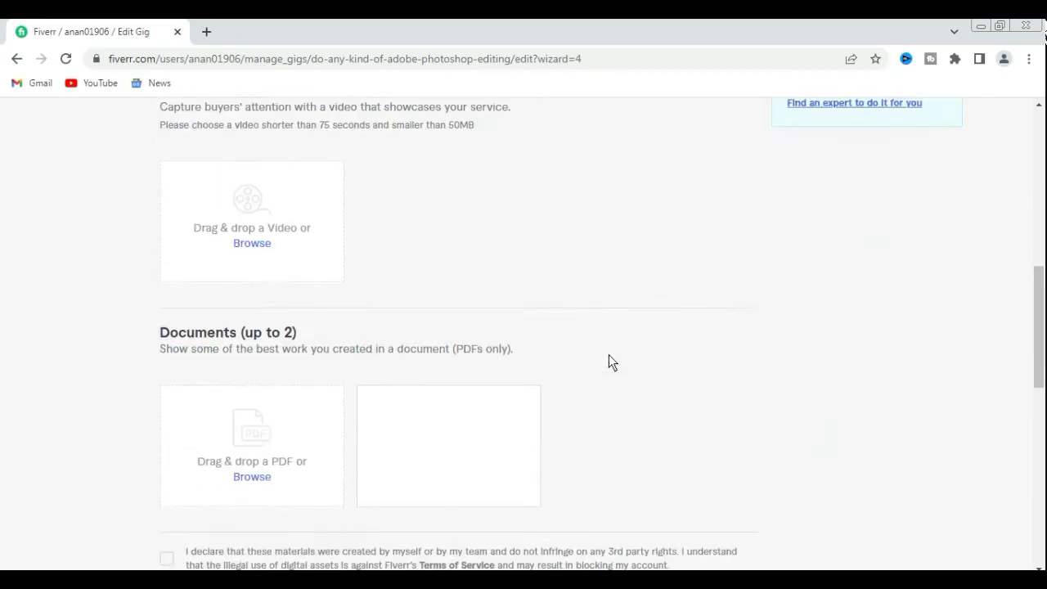
scroll(643, 348, up, 3)
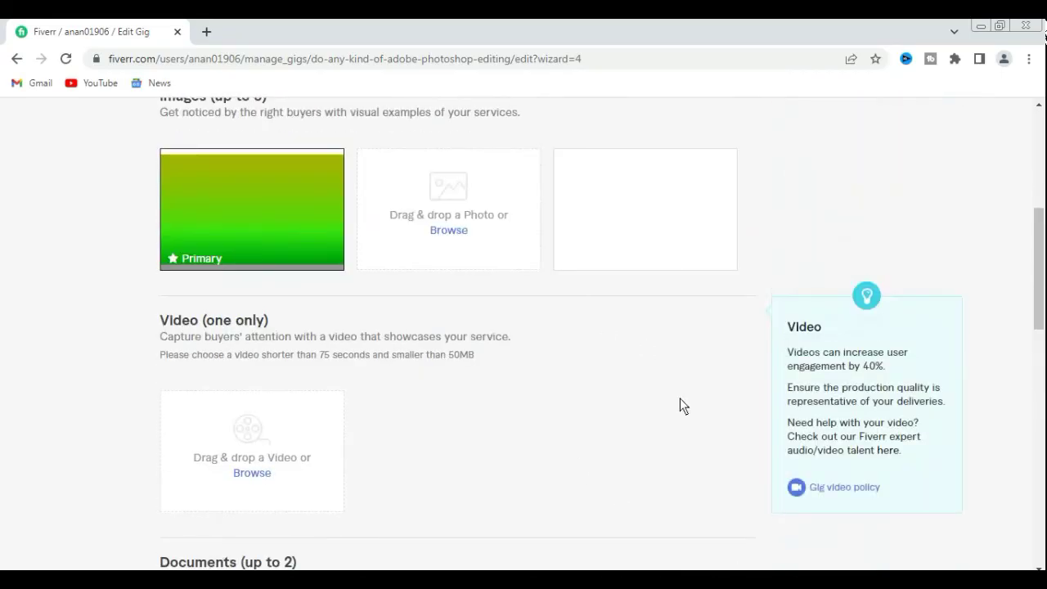
mouse_move(457, 281)
scroll(603, 435, down, 6)
scroll(276, 503, up, 4)
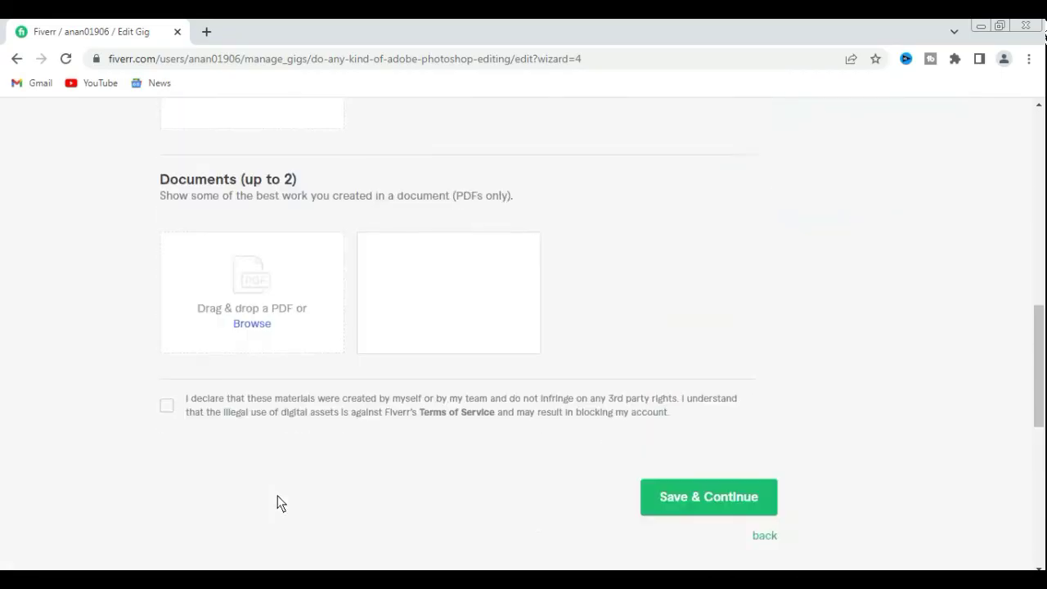
scroll(474, 416, up, 1)
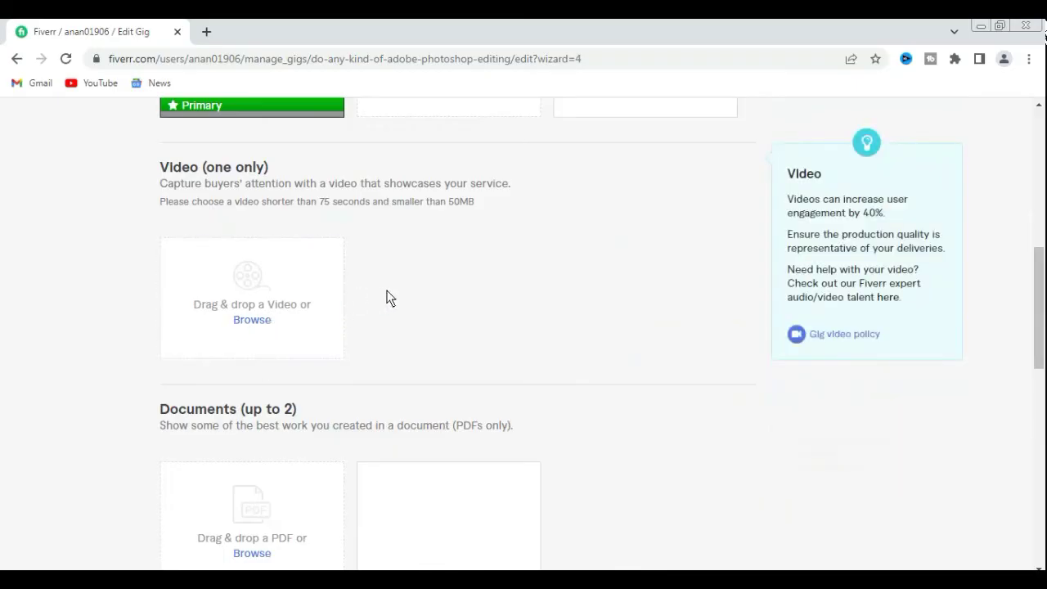
scroll(390, 297, down, 1)
scroll(357, 318, down, 1)
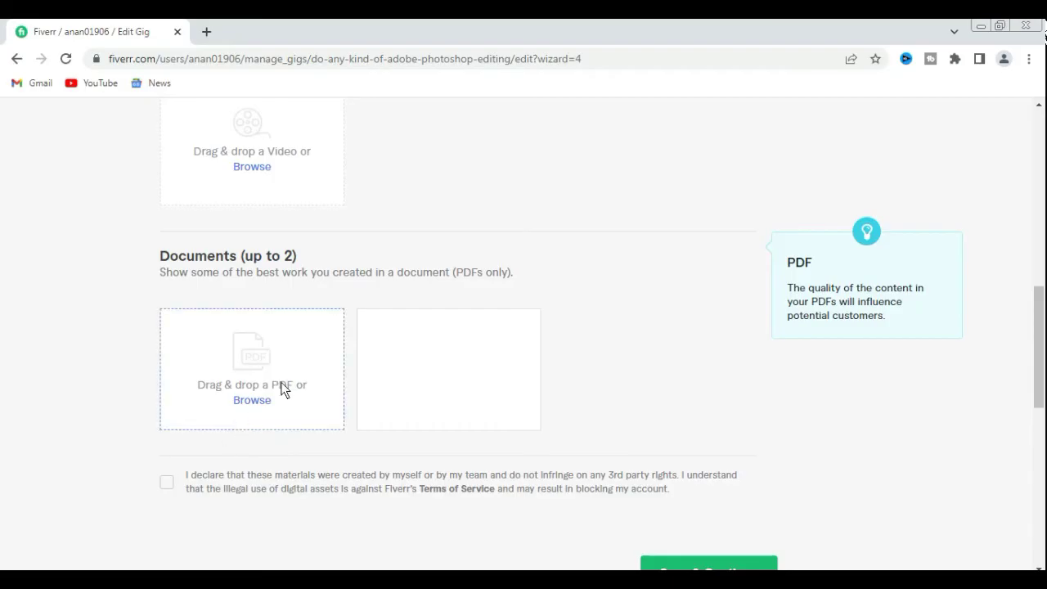
scroll(355, 362, down, 1)
scroll(346, 406, up, 5)
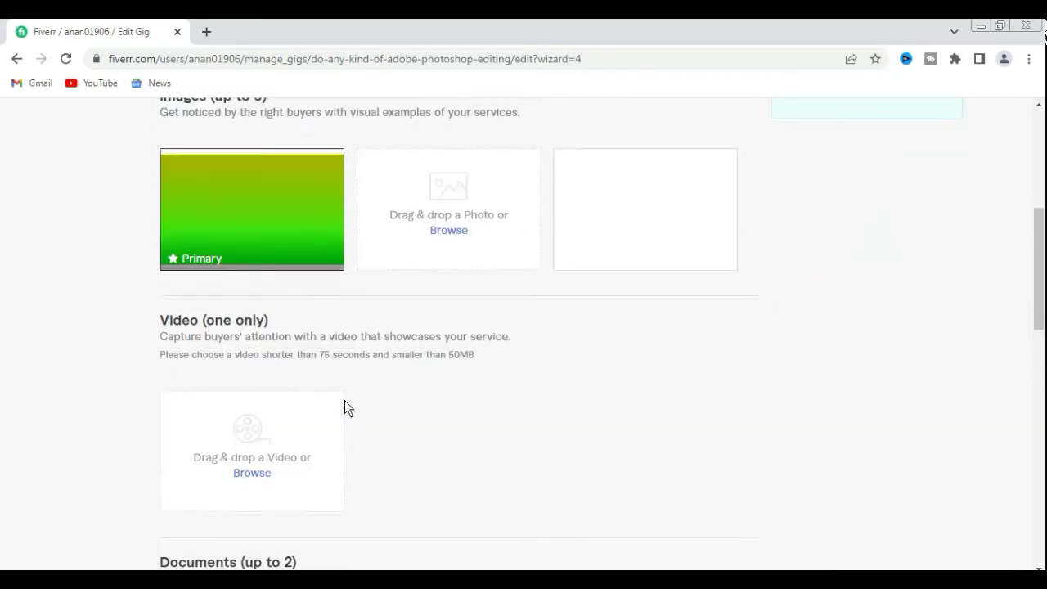
scroll(345, 400, up, 2)
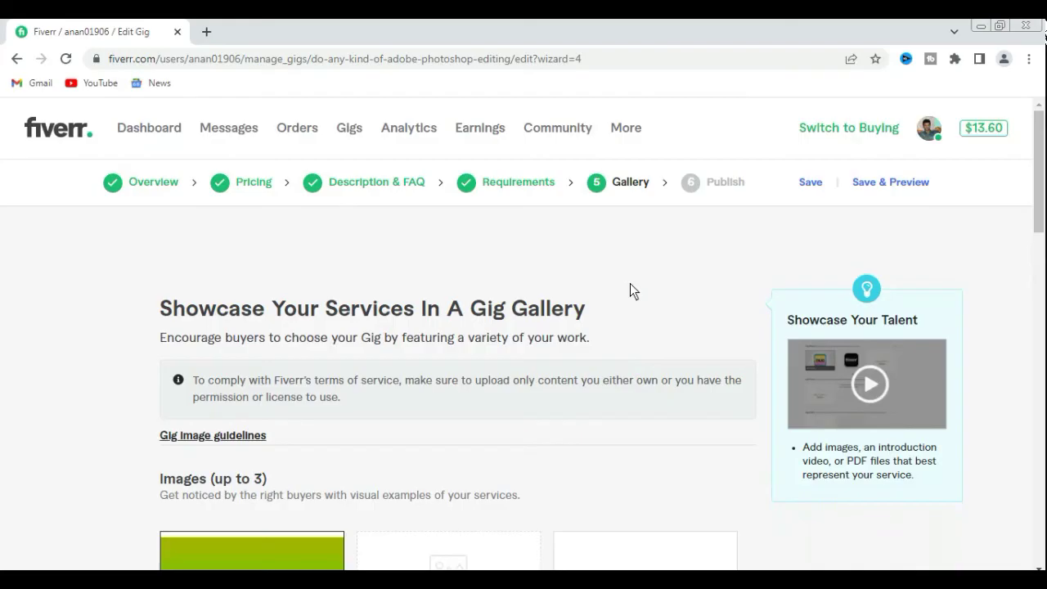
scroll(657, 279, down, 10)
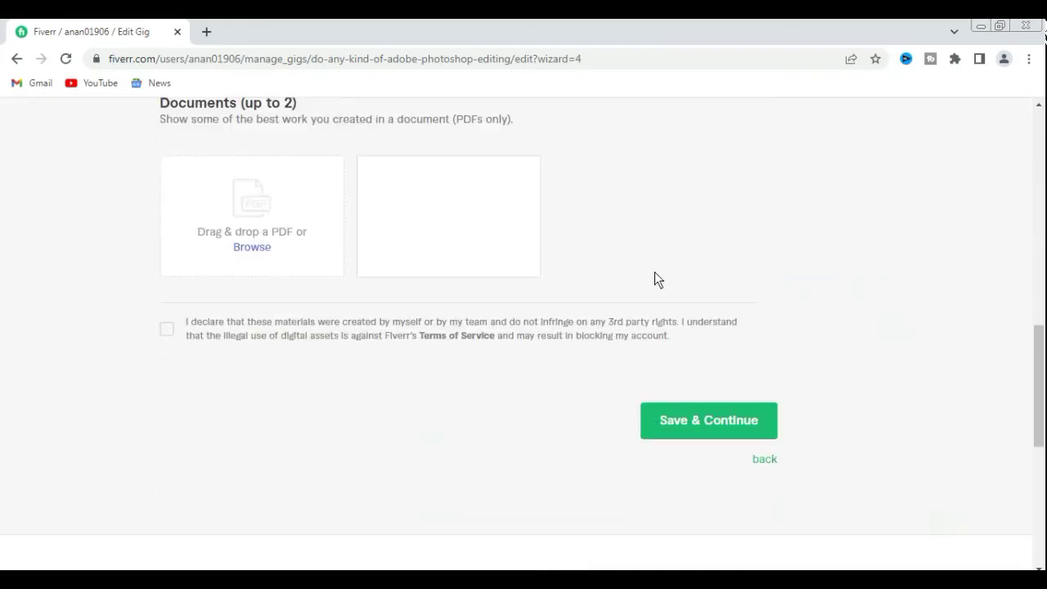
- Try to save the gallery and continue without accepting the materials declaration
click(726, 424)
scroll(400, 472, up, 3)
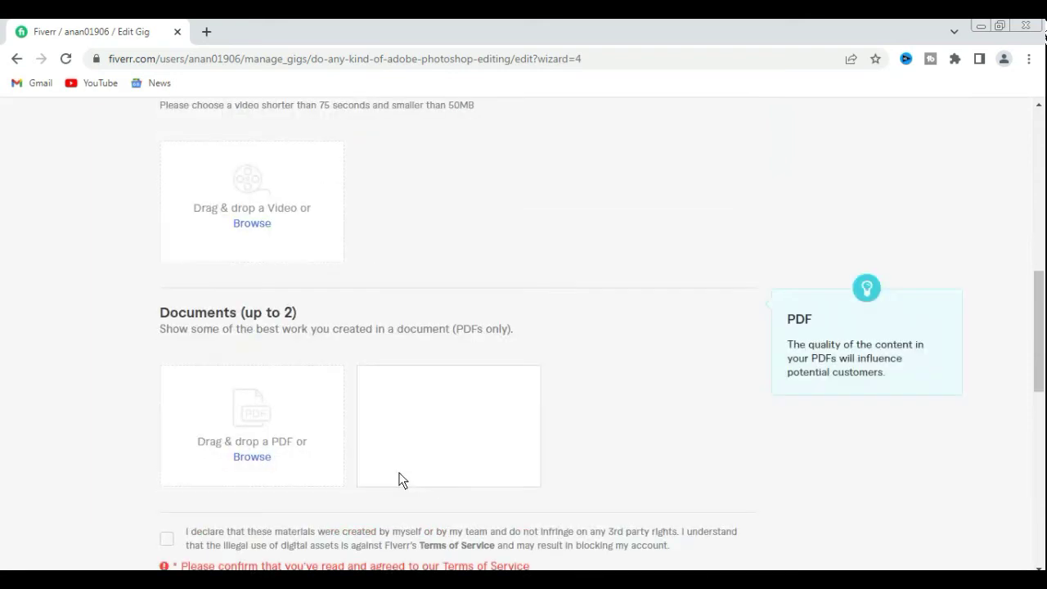
scroll(397, 479, down, 2)
- Upload the Untitled-1 JPEG image from the Desktop as both the second and third gig gallery images
scroll(398, 476, up, 8)
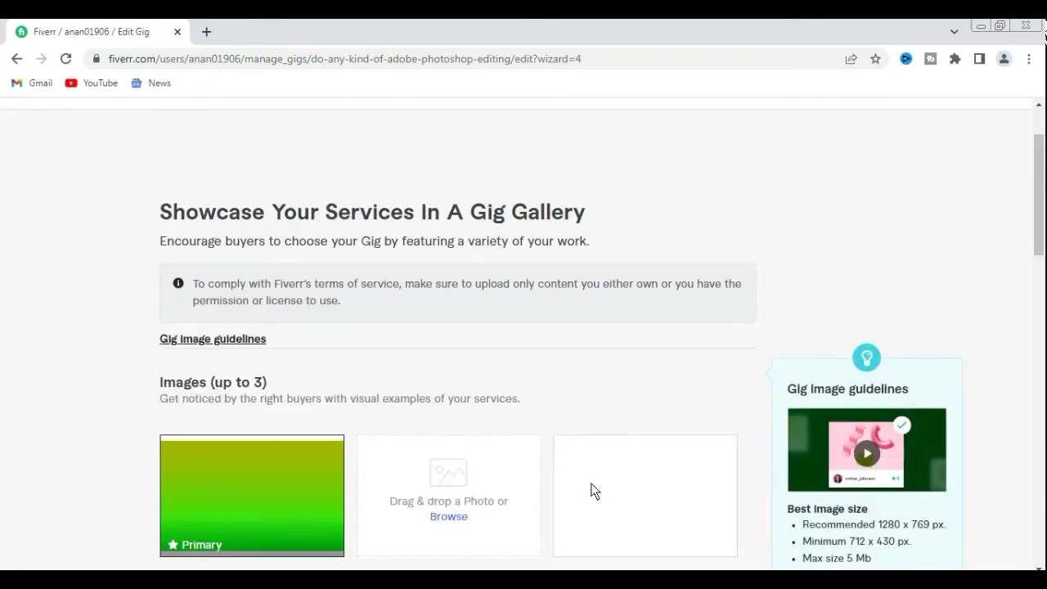
click(452, 518)
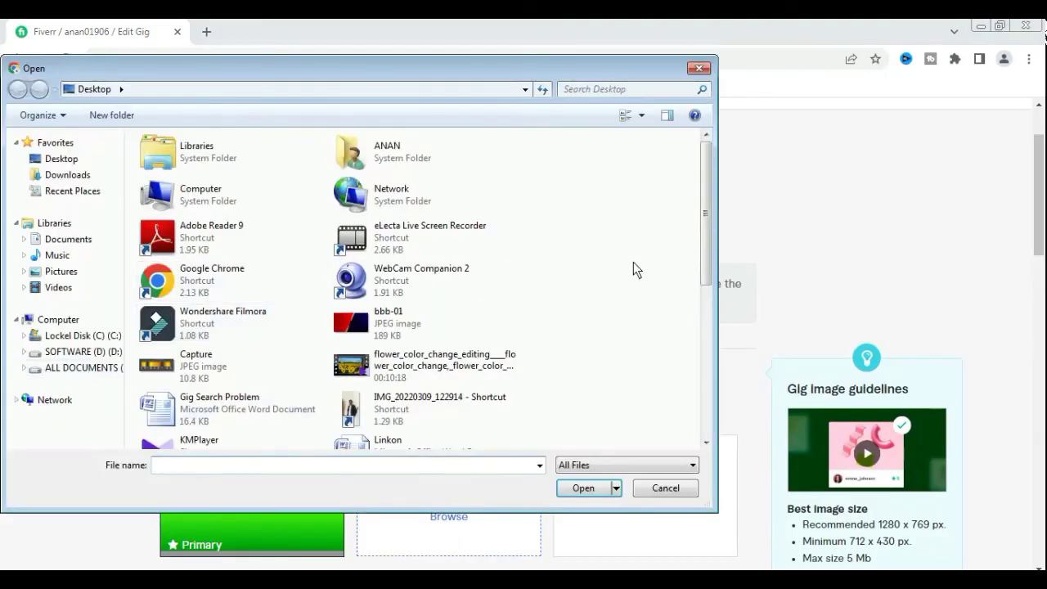
drag(708, 204, 711, 336)
double_click(419, 337)
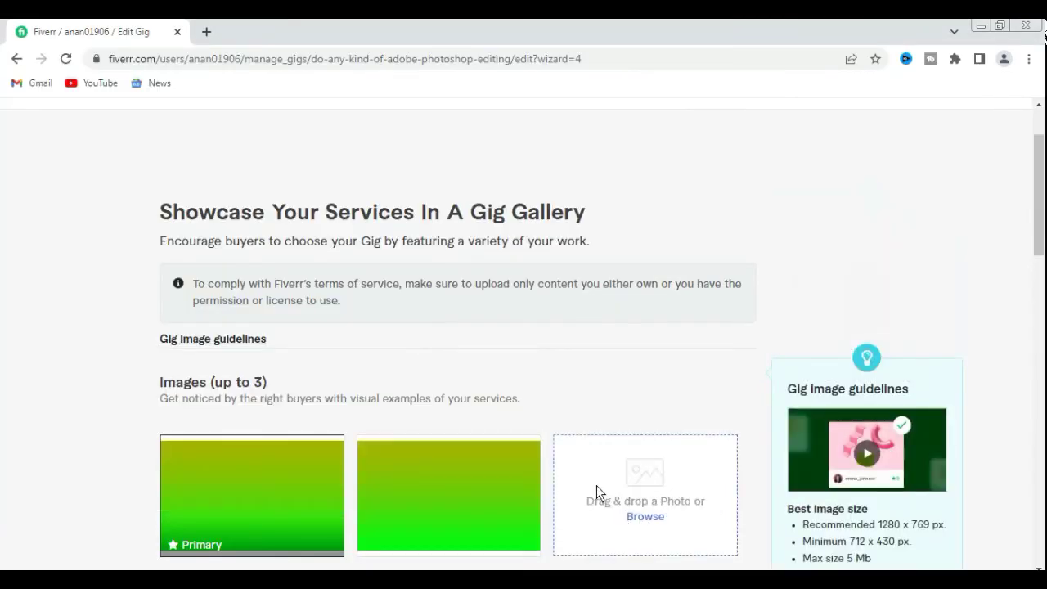
click(586, 464)
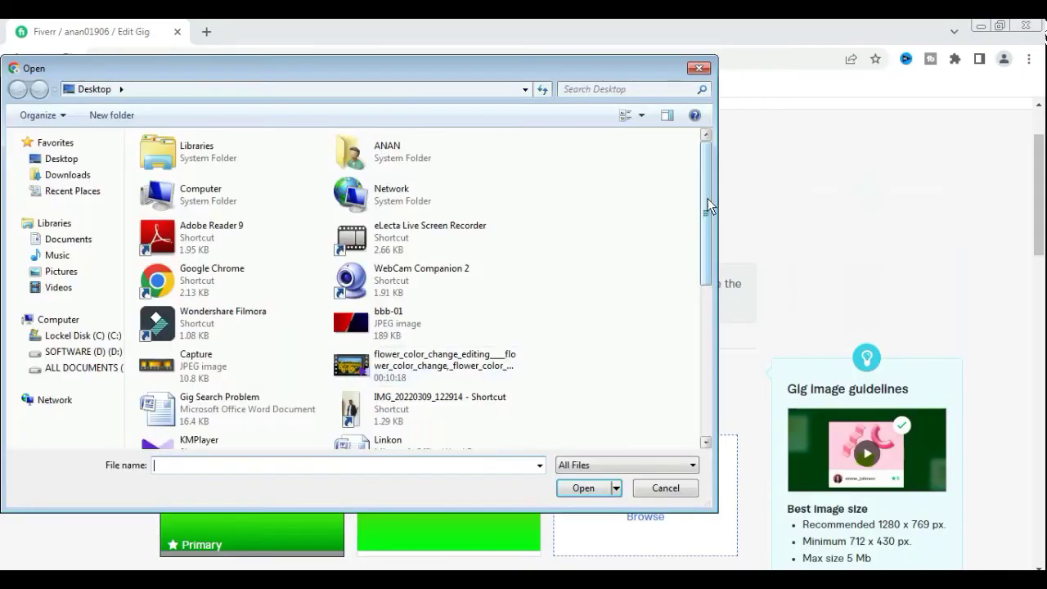
drag(710, 206, 712, 327)
double_click(416, 336)
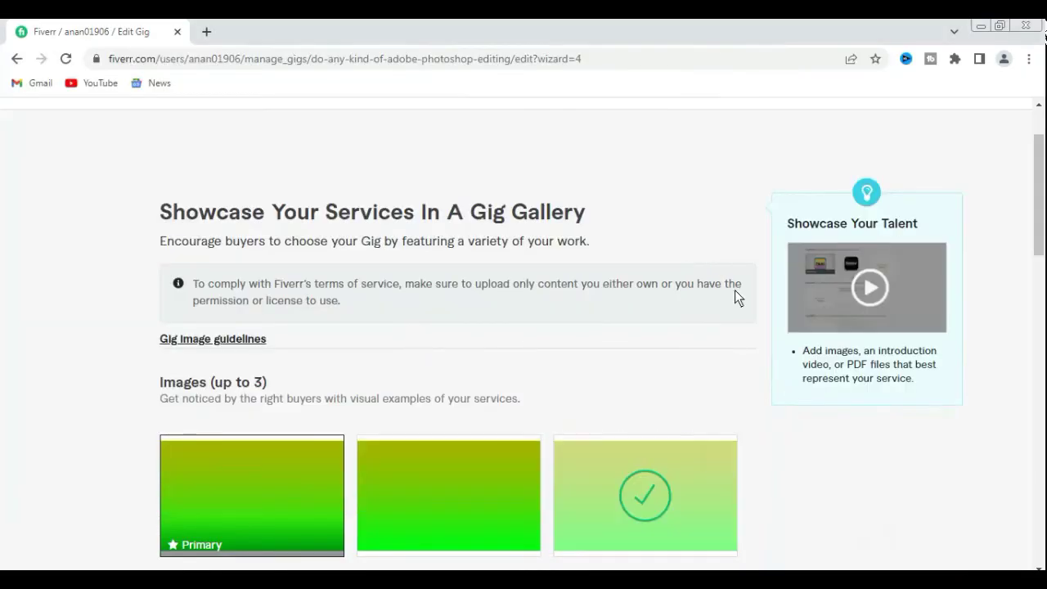
- Accept the declaration that the materials are self-made, and save the gallery to continue to the Publish step
scroll(731, 295, down, 10)
scroll(695, 484, down, 1)
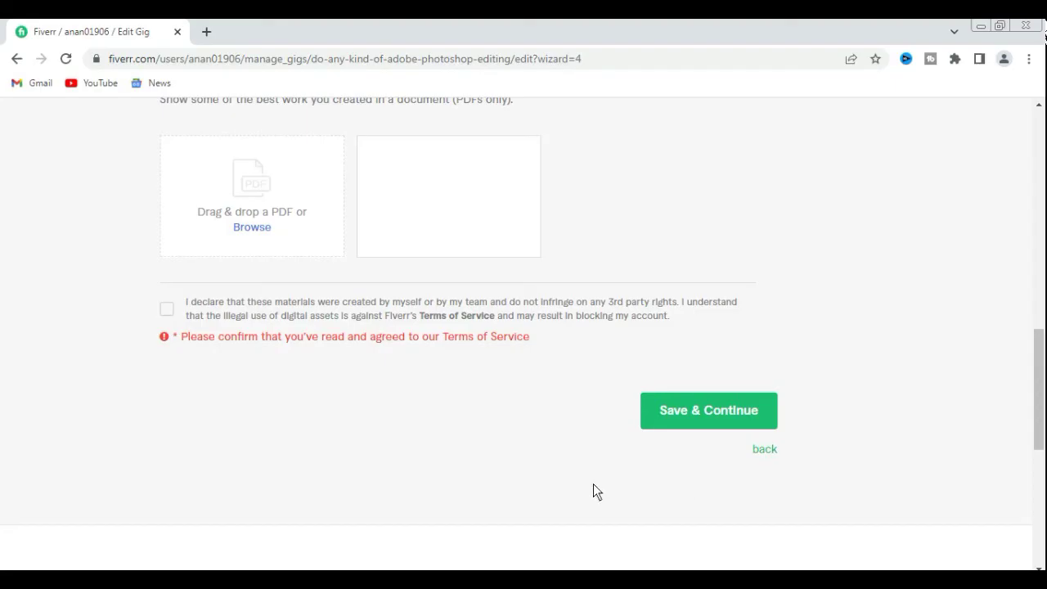
click(167, 310)
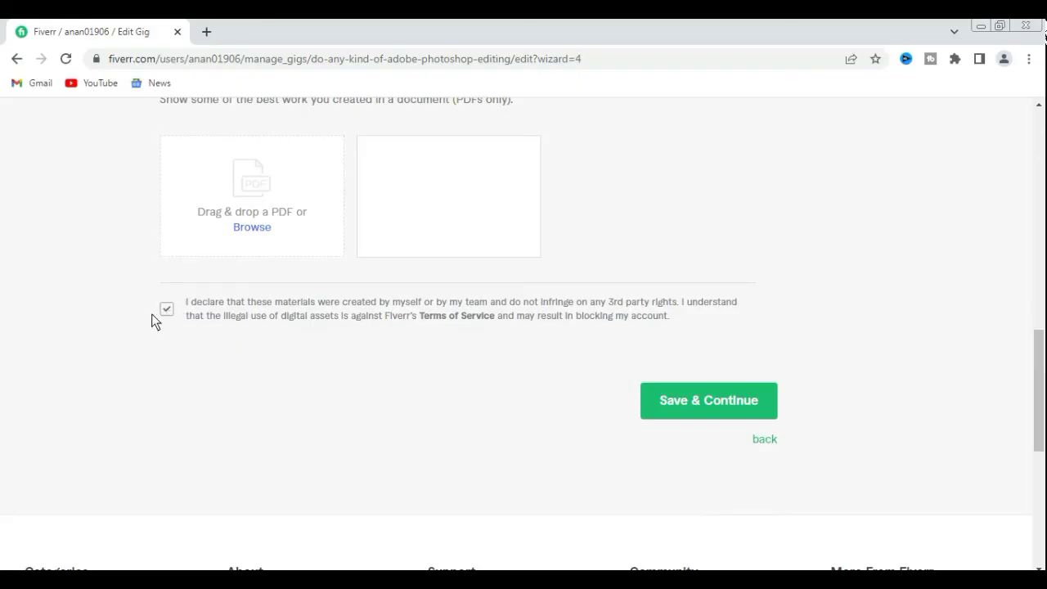
click(700, 401)
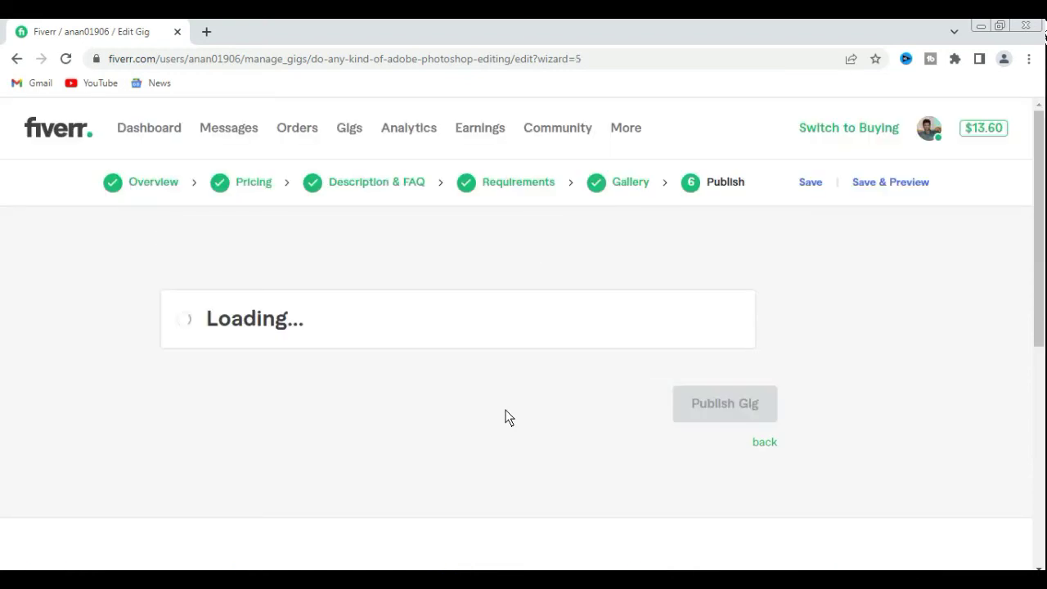
- Look over the Publish step, and return to the Overview step to review the gig title, category, service type and metadata
scroll(505, 416, down, 3)
scroll(496, 416, up, 1)
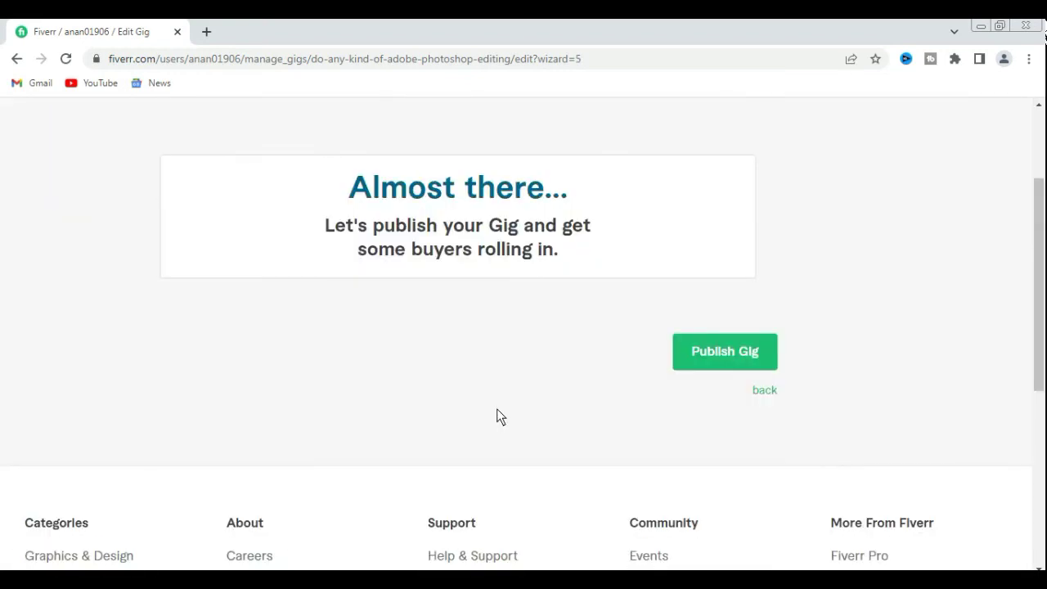
scroll(484, 415, up, 1)
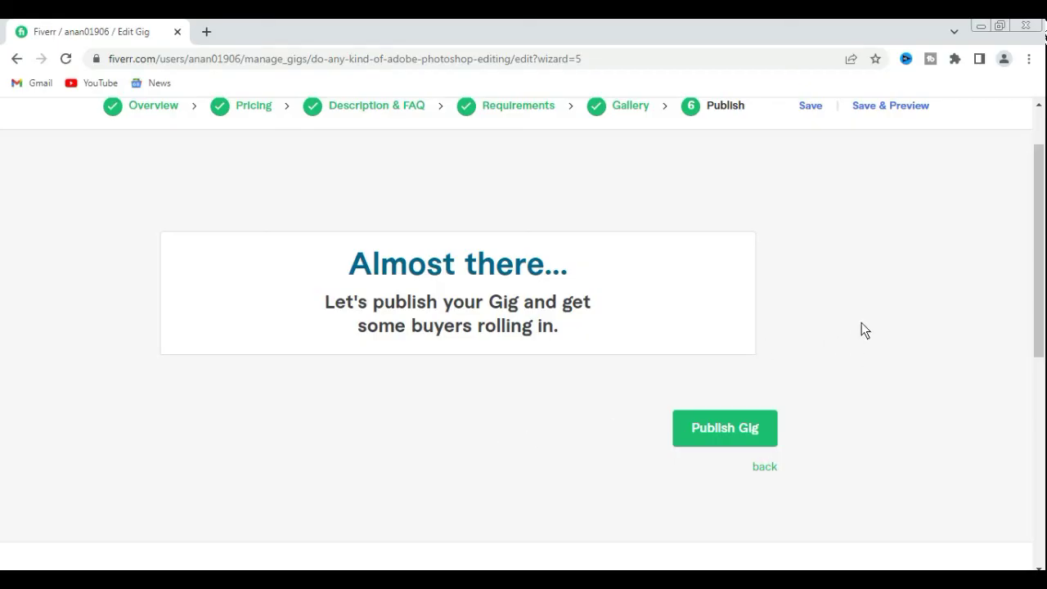
scroll(191, 336, up, 1)
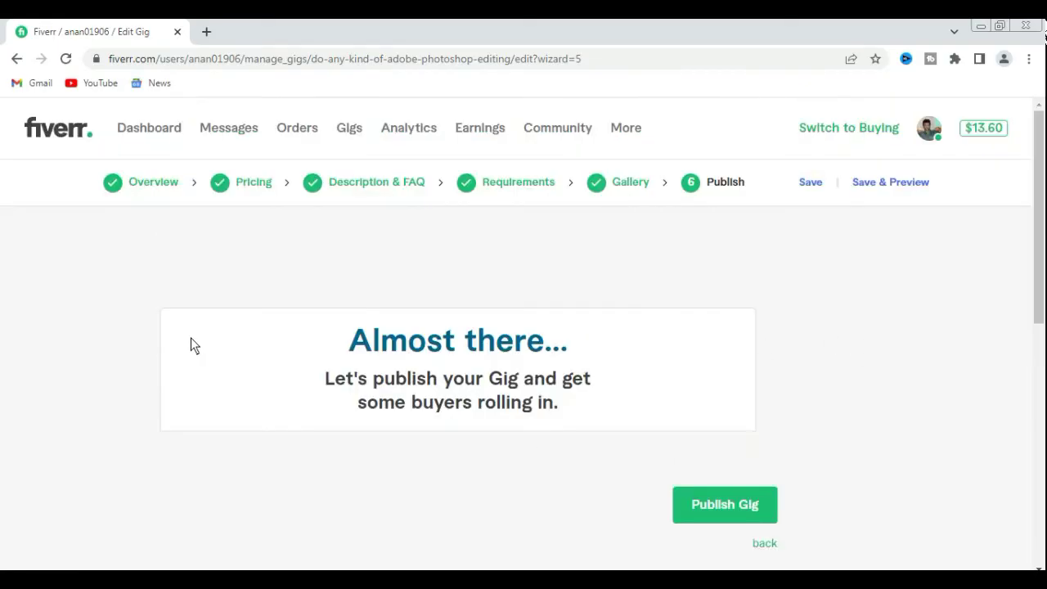
click(166, 187)
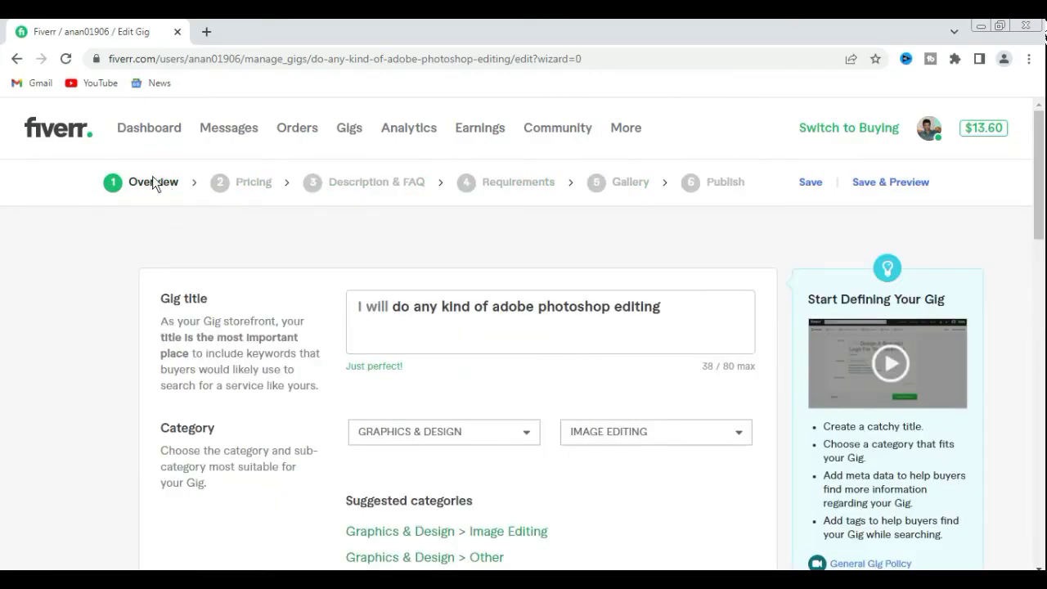
scroll(694, 355, down, 3)
scroll(693, 356, up, 3)
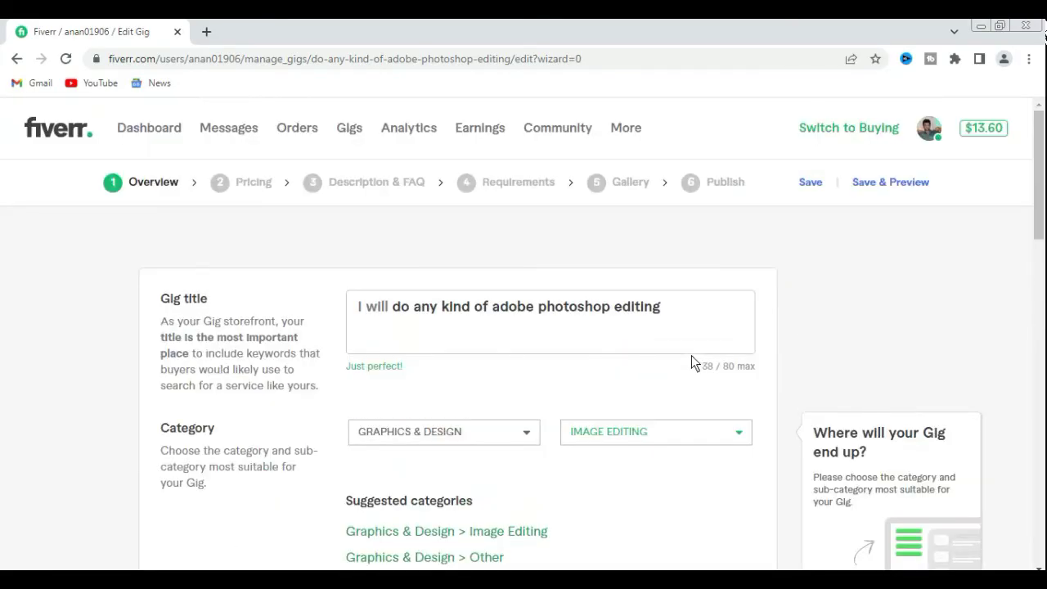
scroll(584, 327, down, 5)
scroll(561, 328, up, 5)
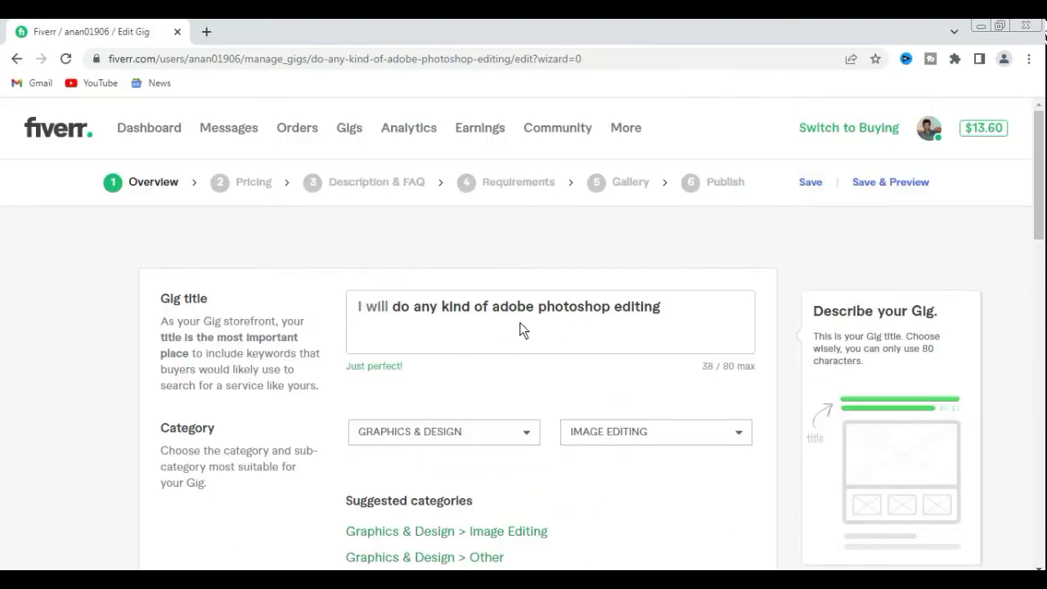
scroll(654, 322, down, 3)
scroll(344, 347, down, 2)
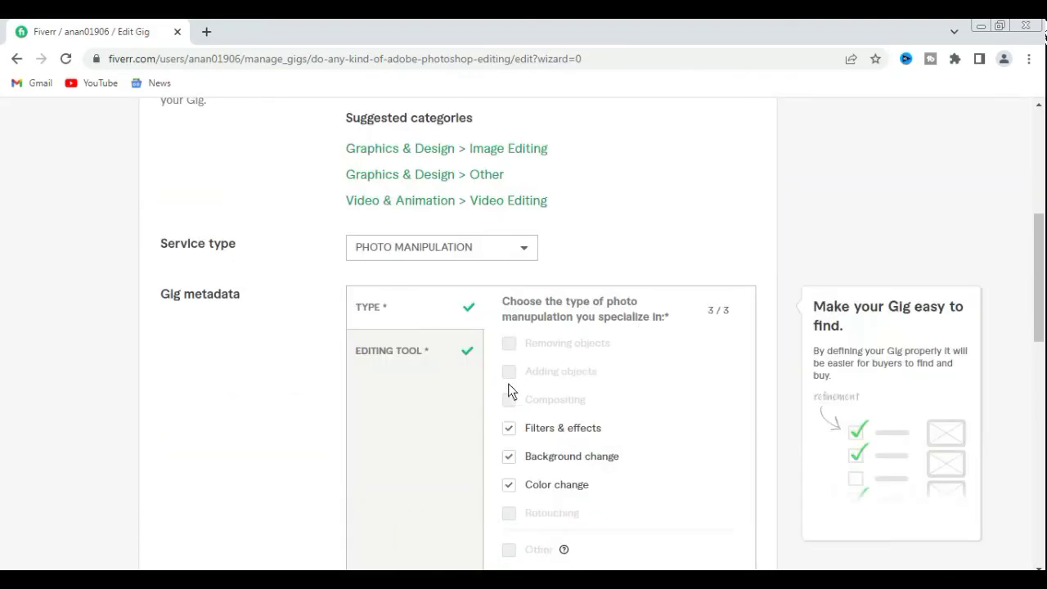
scroll(509, 384, down, 3)
scroll(509, 384, up, 4)
scroll(330, 267, up, 4)
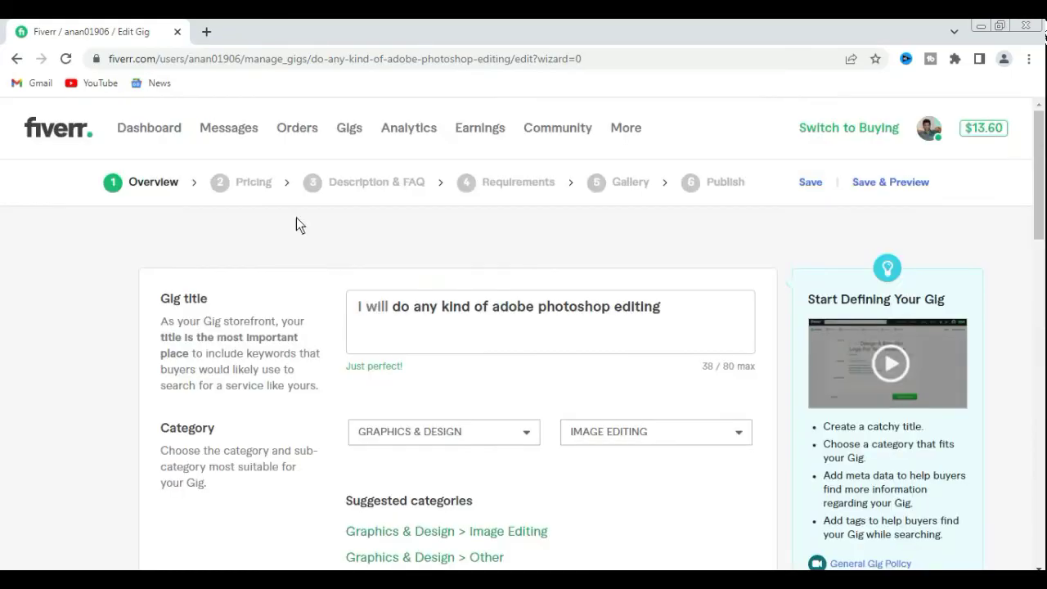
- Review the package details in the Pricing step and the gig text in the Description & FAQ step
click(249, 180)
scroll(474, 259, down, 6)
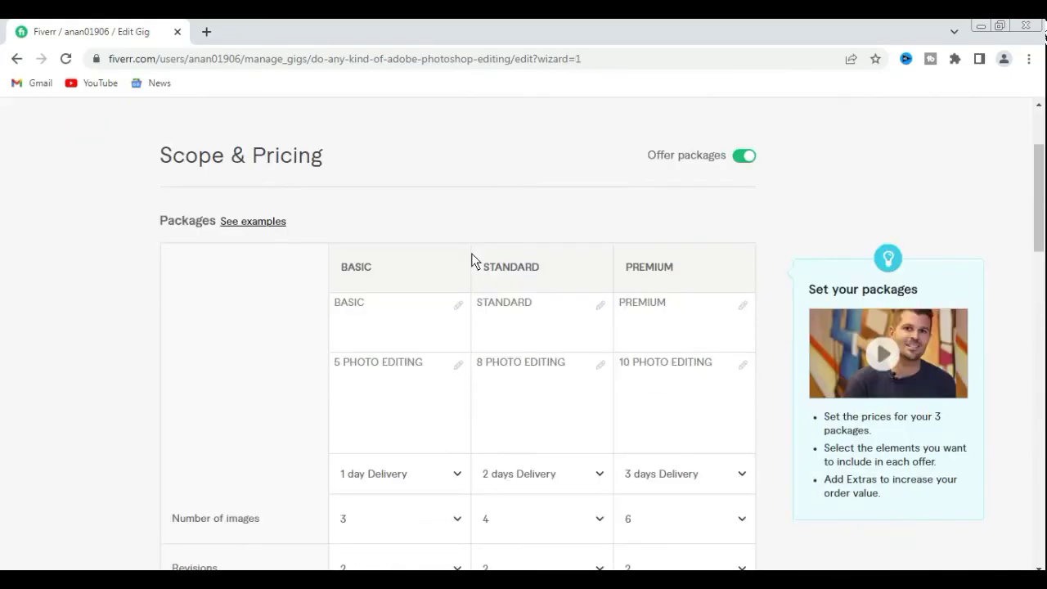
scroll(474, 262, down, 1)
scroll(458, 257, up, 7)
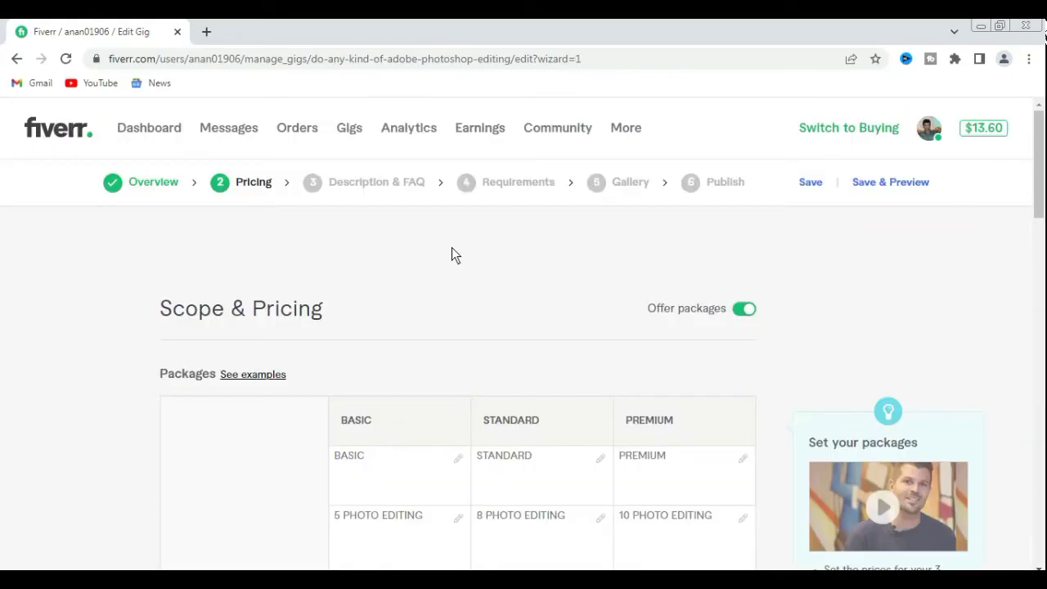
click(360, 185)
scroll(454, 285, down, 5)
scroll(455, 285, up, 2)
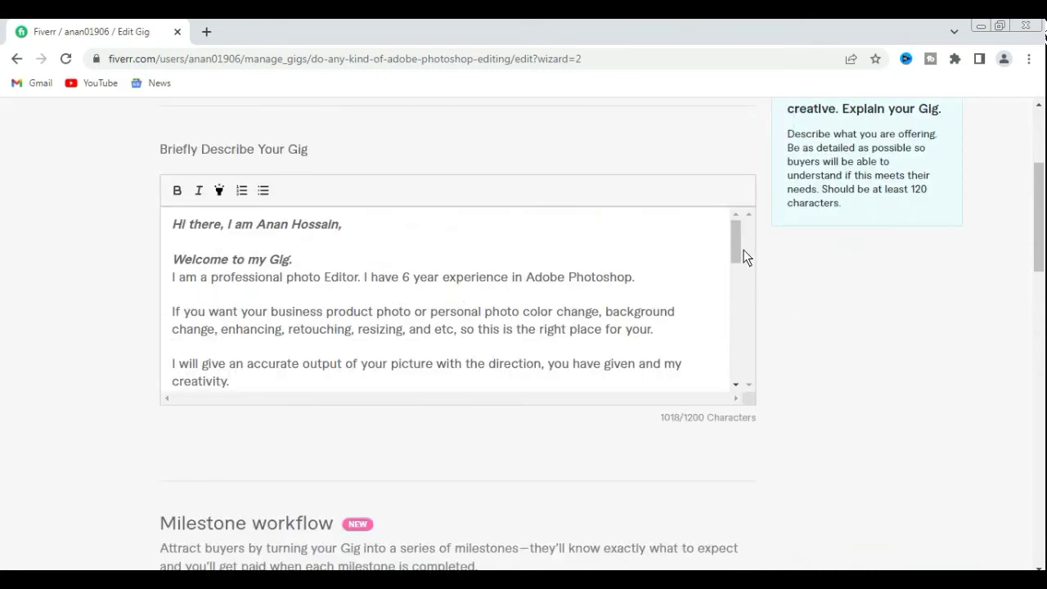
drag(741, 249, 744, 98)
scroll(521, 322, up, 2)
scroll(512, 286, up, 1)
- Review the buyer question in the Requirements step and go on to the Gallery step
click(510, 186)
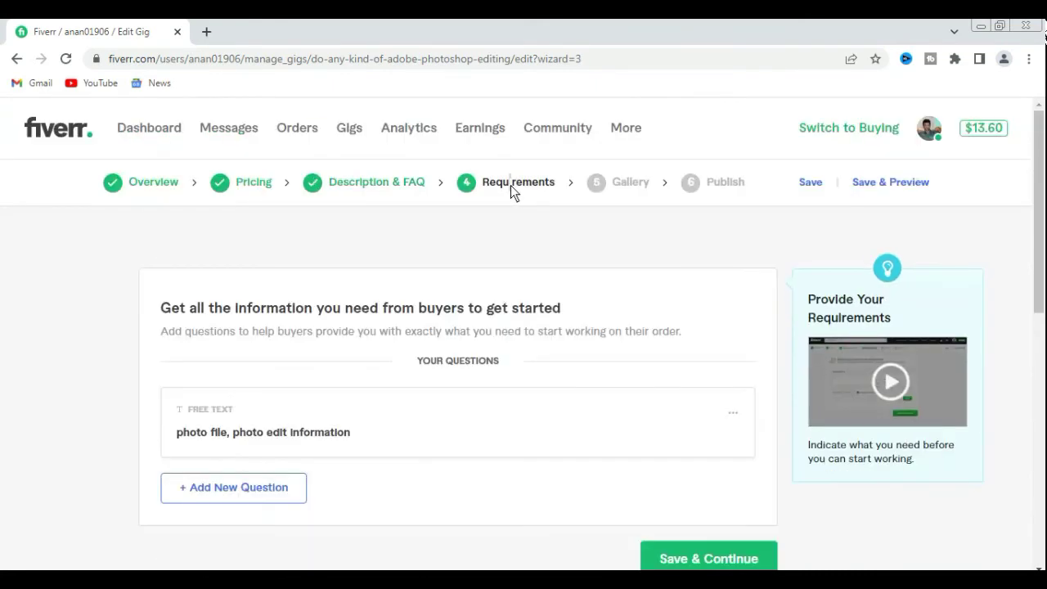
scroll(589, 336, down, 3)
scroll(589, 335, up, 1)
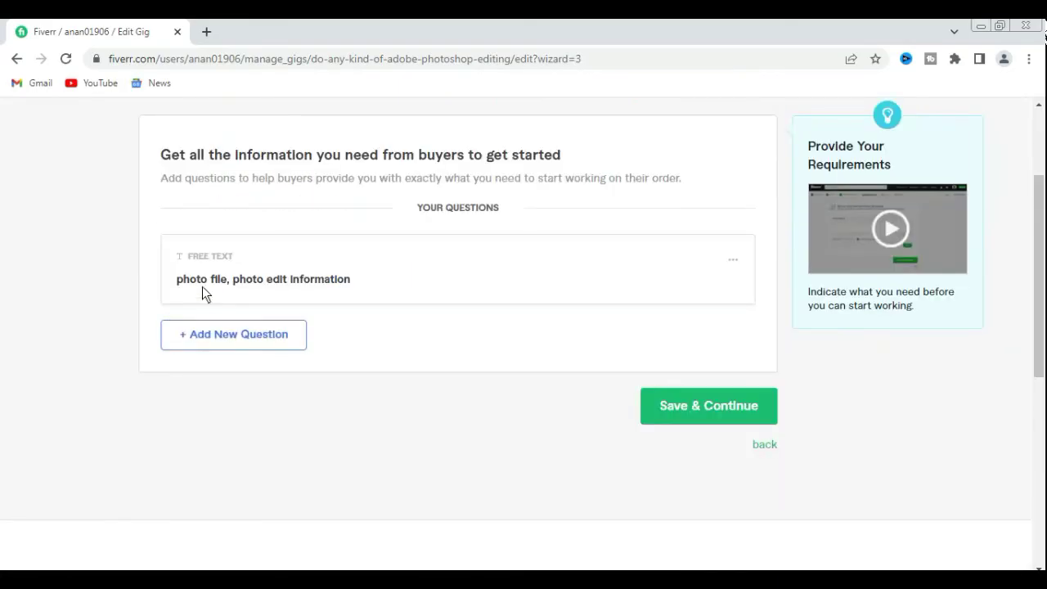
scroll(390, 292, up, 2)
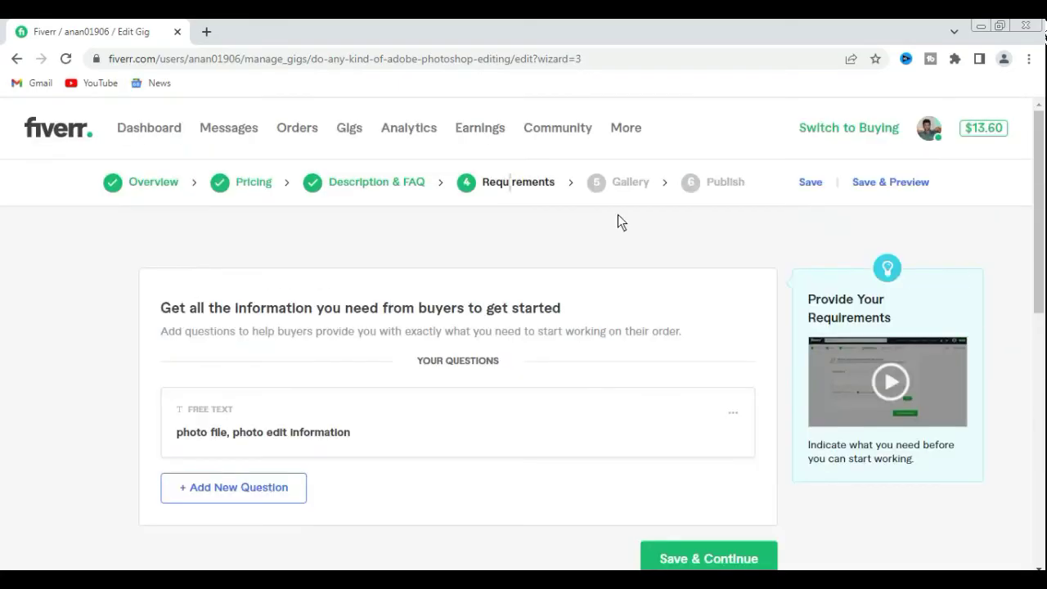
click(629, 180)
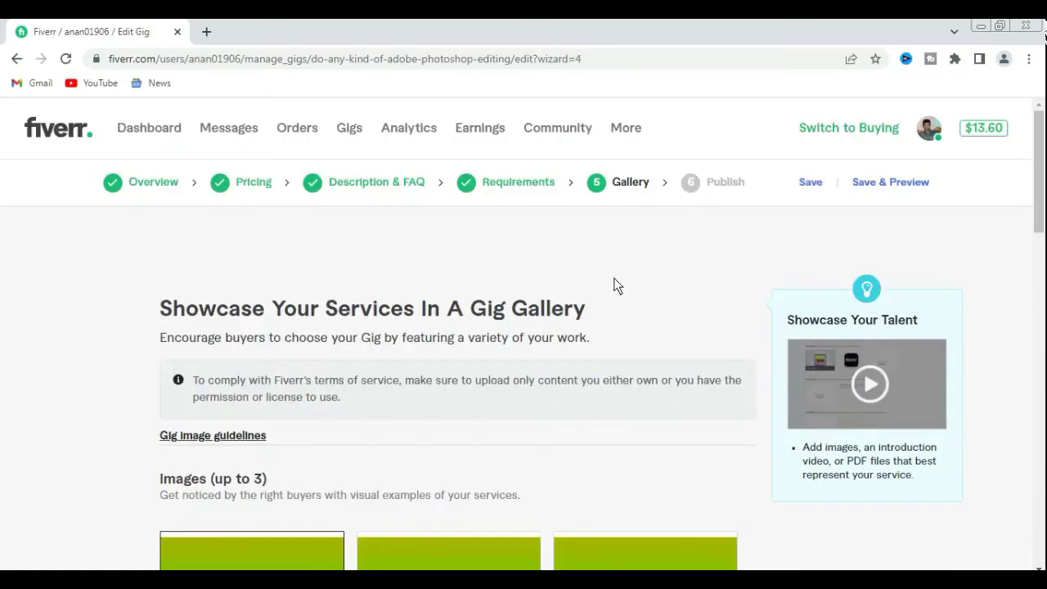
- Return to the Description & FAQ step and highlight the greeting line that opens the gig description
click(709, 185)
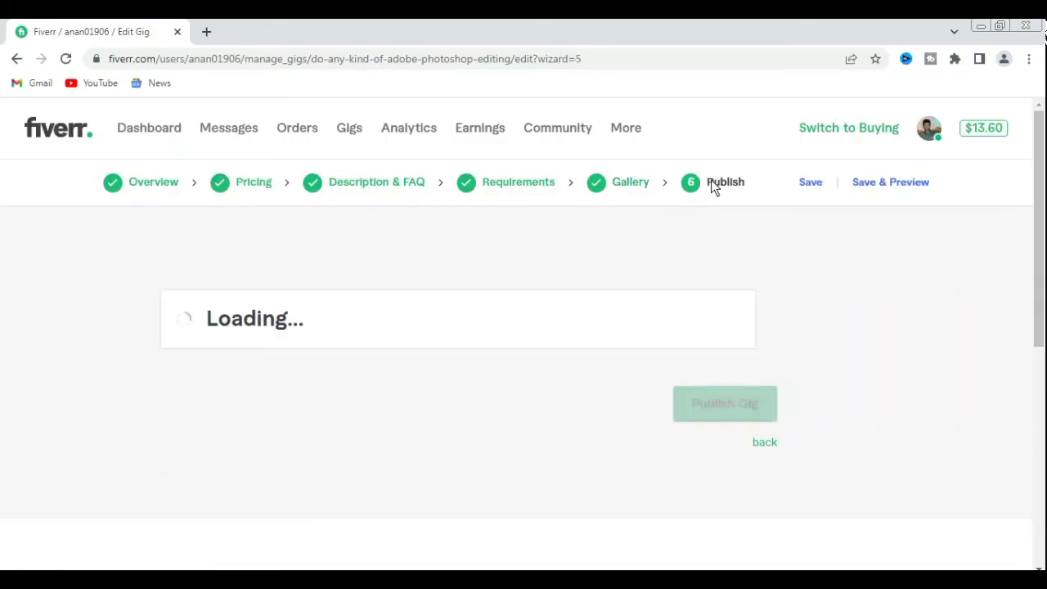
click(160, 185)
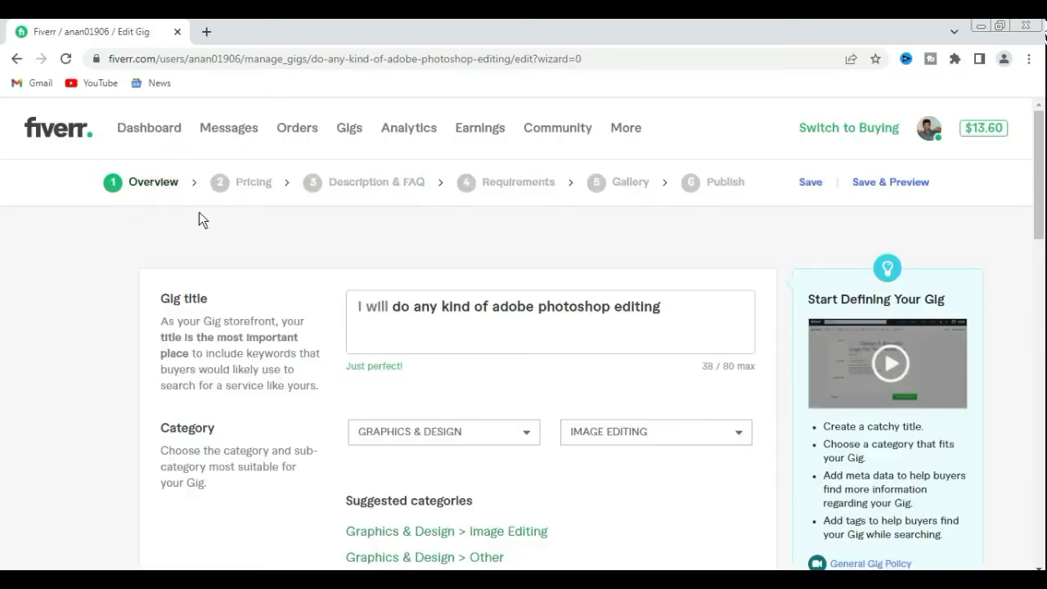
click(370, 186)
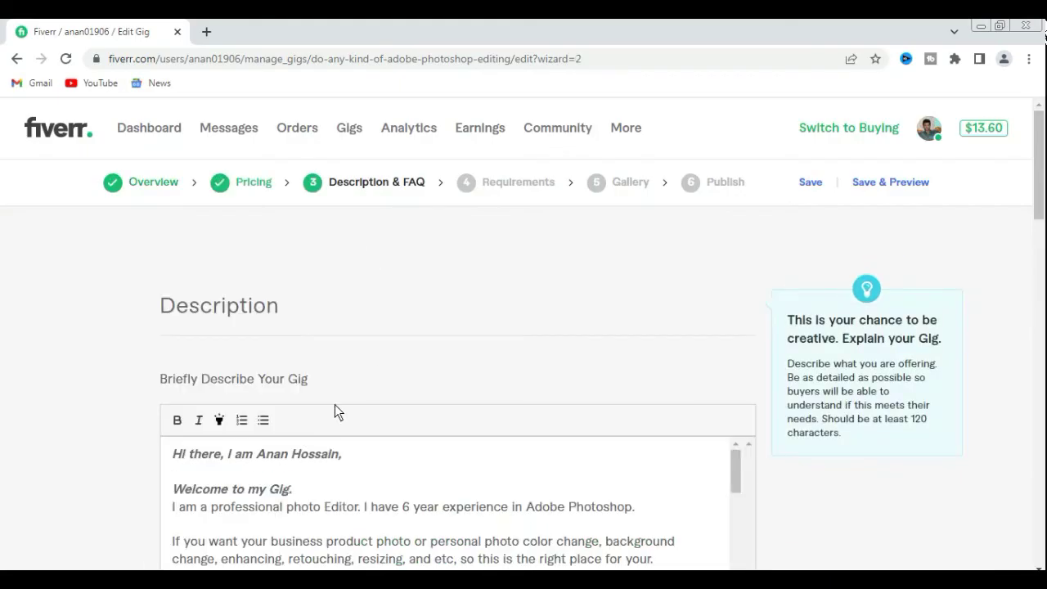
scroll(309, 471, down, 1)
scroll(310, 472, up, 1)
drag(172, 457, 390, 465)
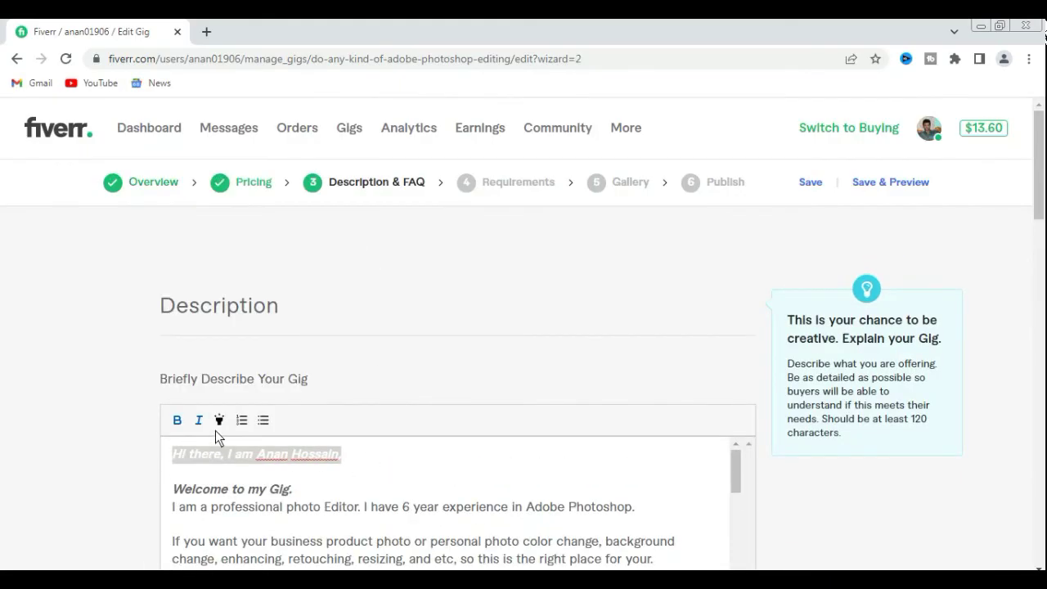
click(219, 421)
click(374, 467)
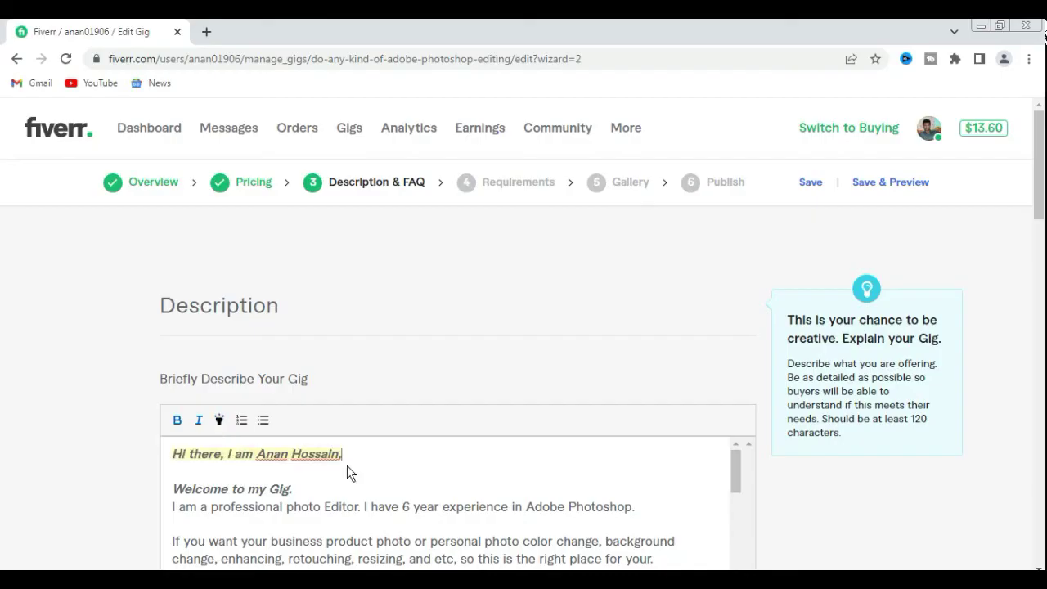
- Highlight the "Why choose me ?" heading in the gig description
scroll(419, 446, down, 3)
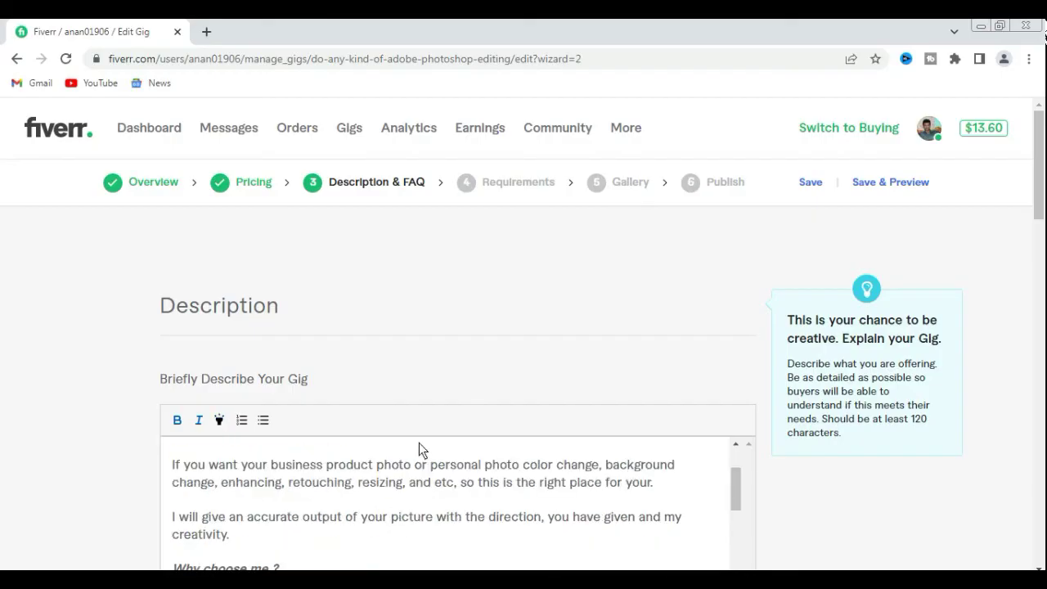
drag(176, 492, 280, 492)
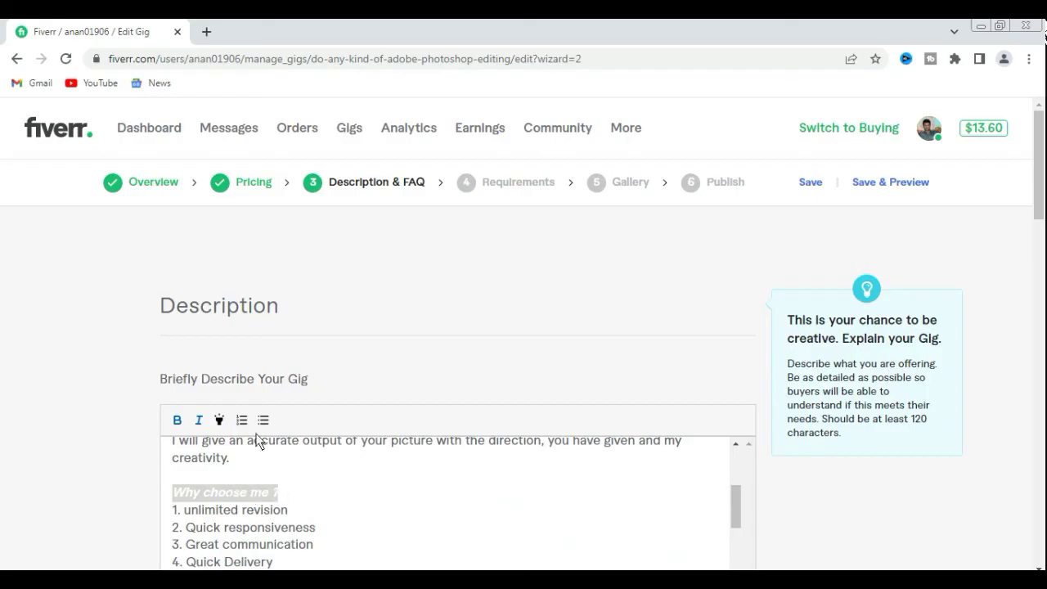
click(219, 420)
- Highlight the "THE SERVICES I WIll PROVIDE" heading in the gig description
scroll(364, 452, down, 3)
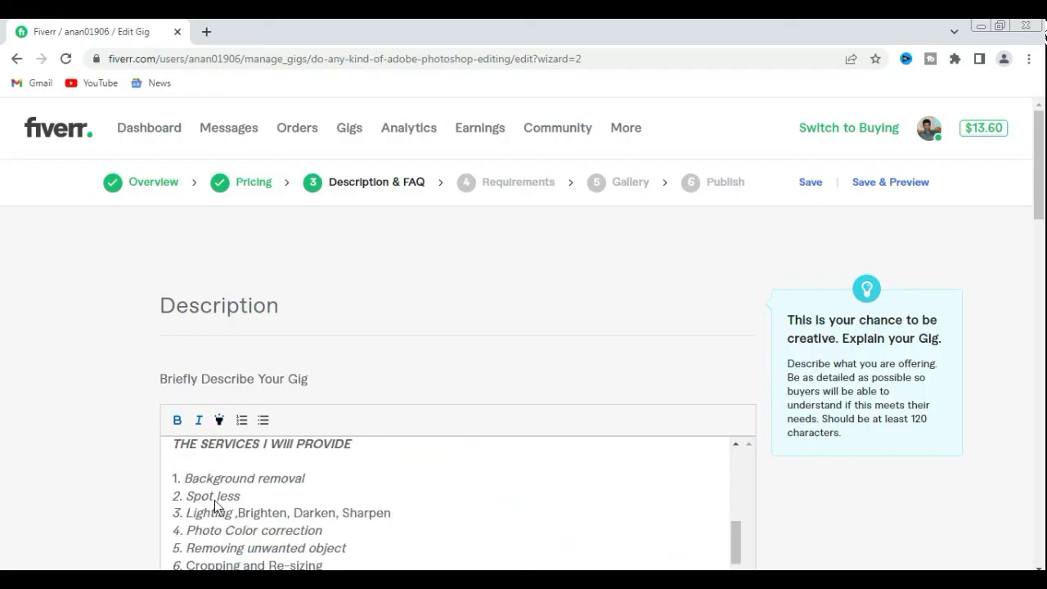
drag(174, 455, 342, 452)
scroll(348, 508, up, 1)
scroll(351, 508, down, 5)
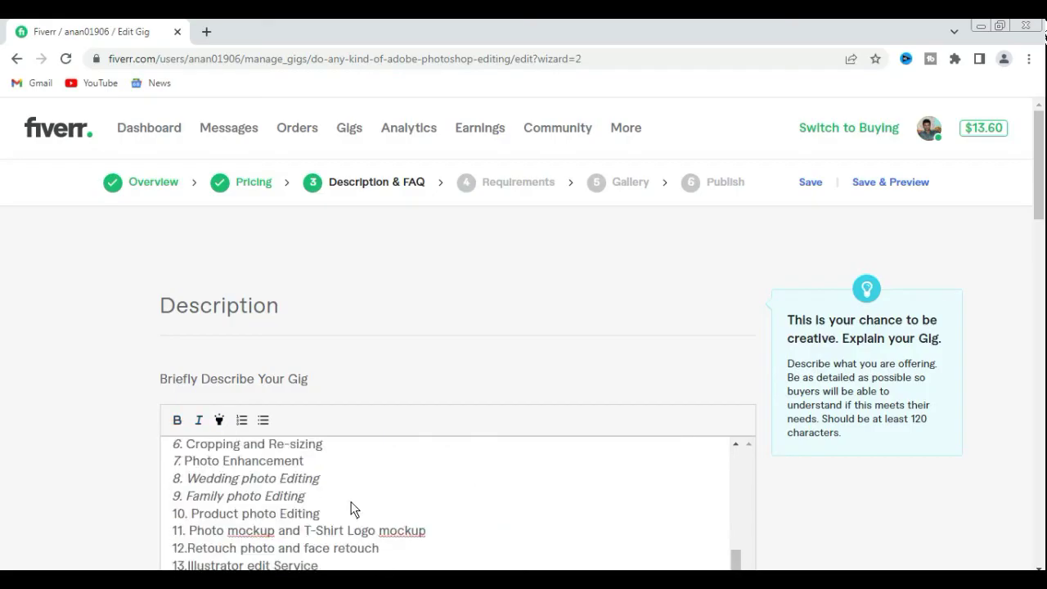
scroll(270, 508, up, 3)
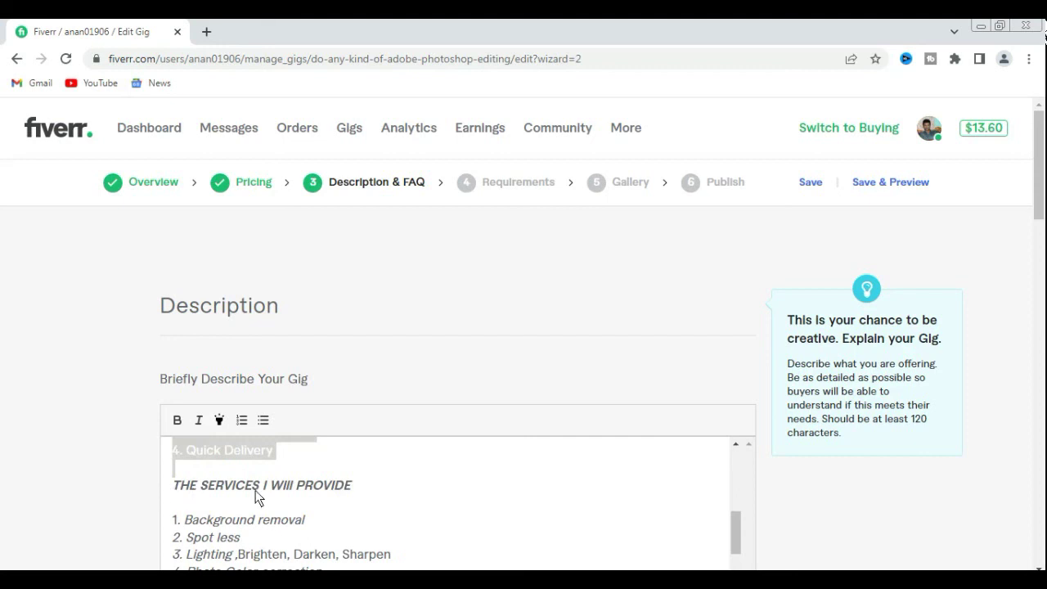
scroll(539, 390, down, 3)
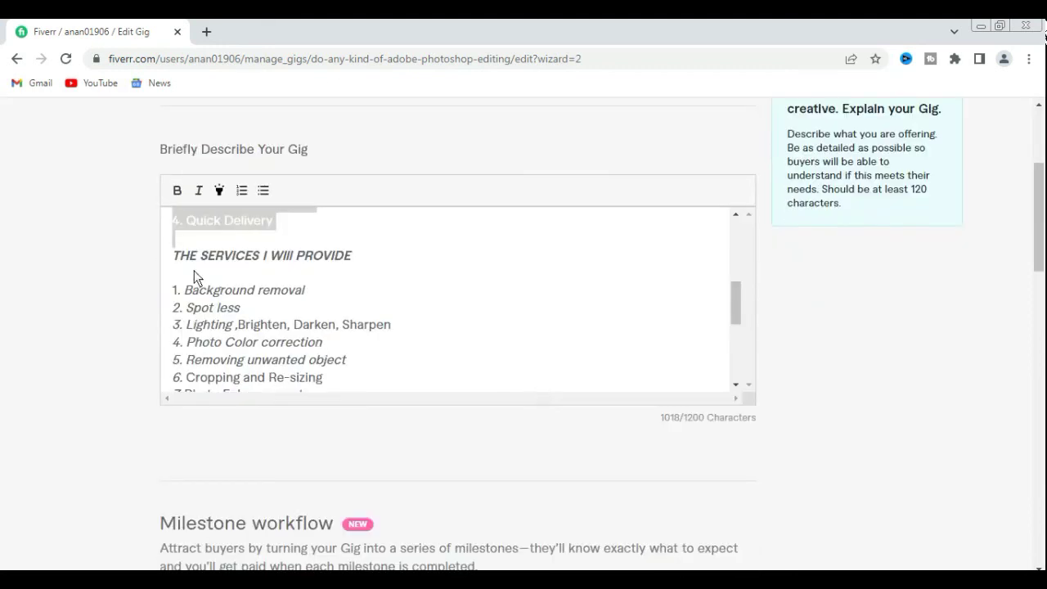
drag(369, 255, 201, 237)
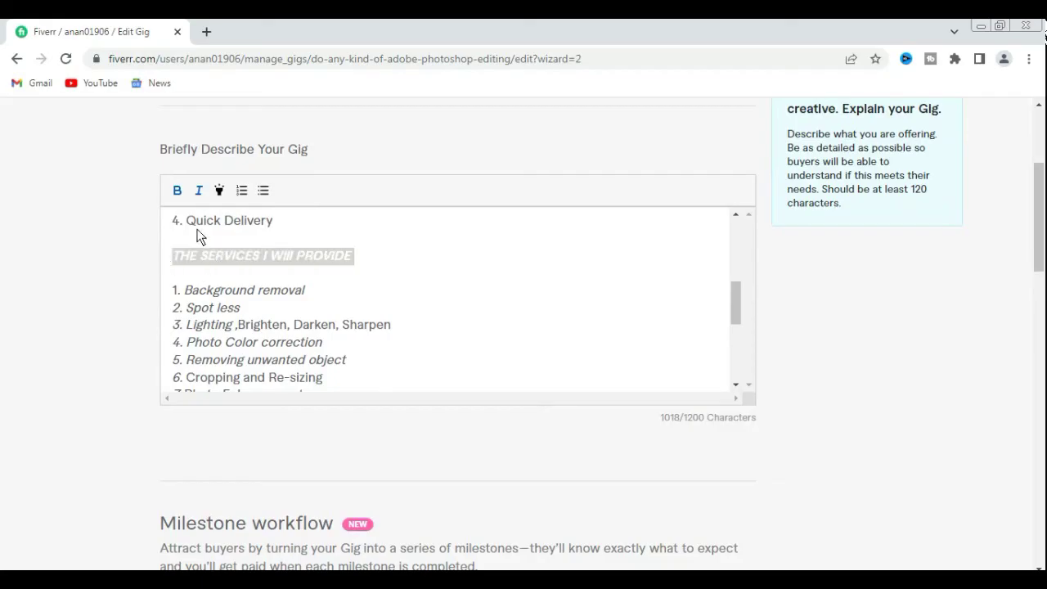
click(218, 192)
click(518, 328)
- Check the start of the description, review the images in the Gallery step, and go on to the Publish step
scroll(299, 295, up, 5)
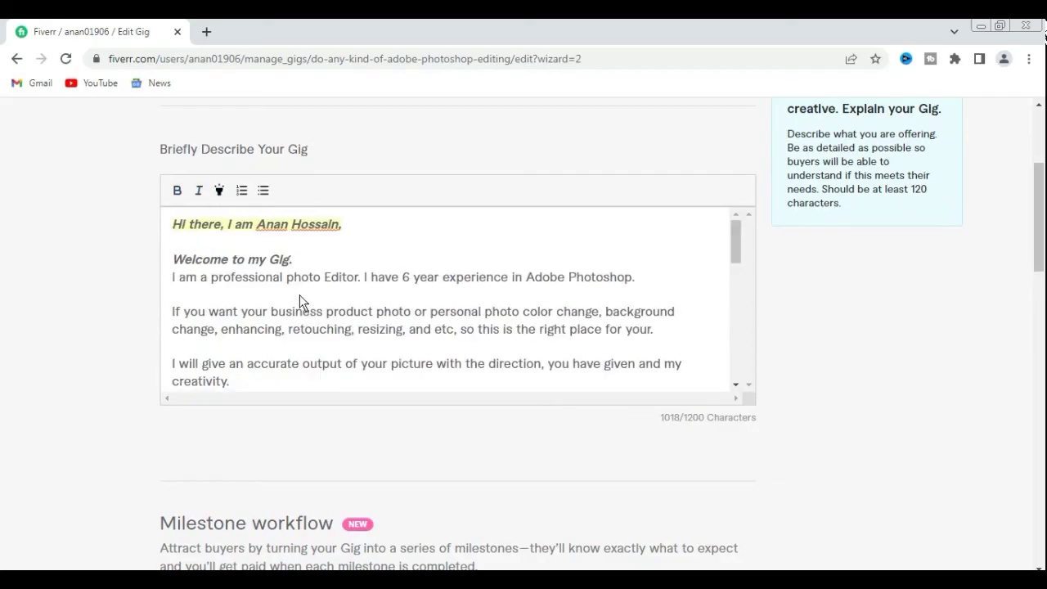
scroll(406, 268, up, 3)
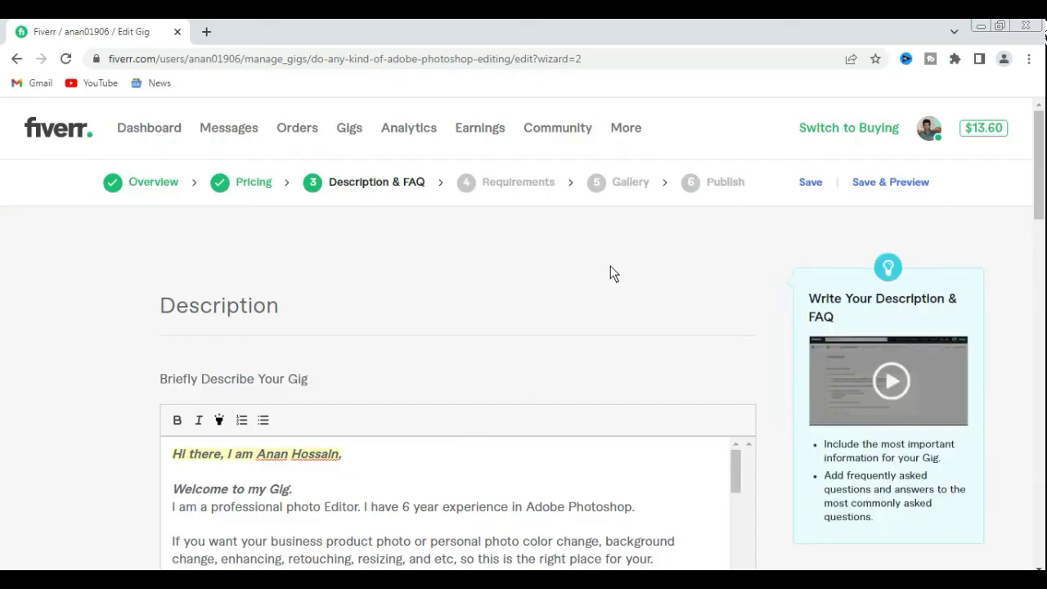
click(618, 181)
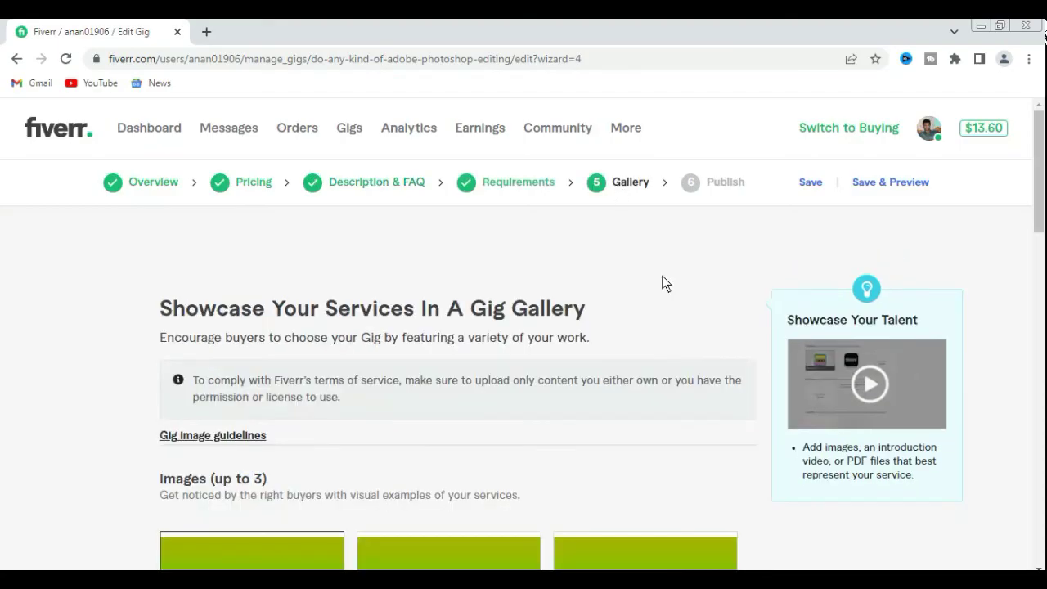
scroll(667, 270, down, 2)
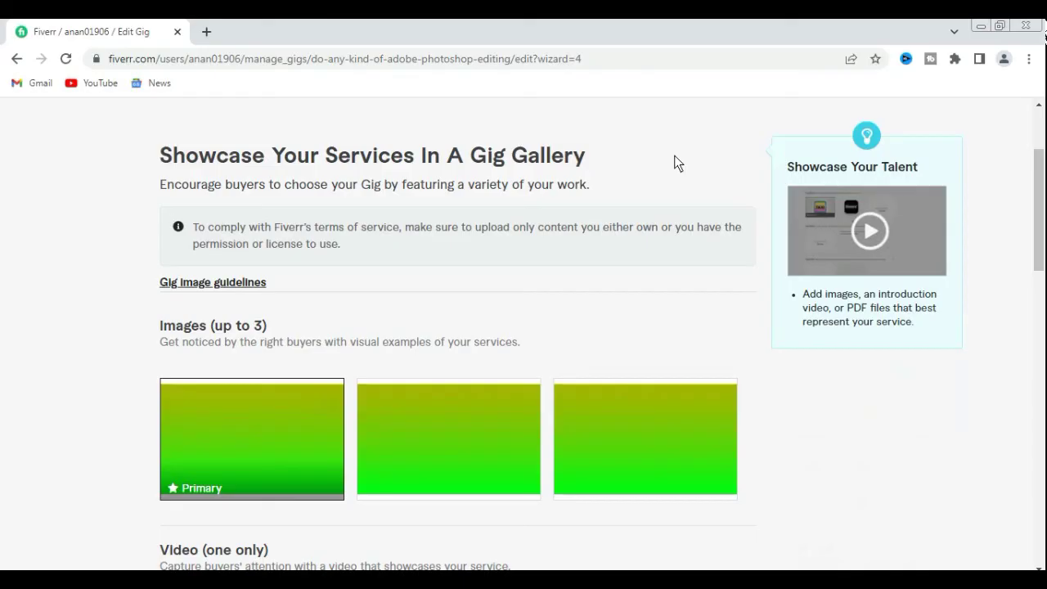
scroll(678, 164, up, 2)
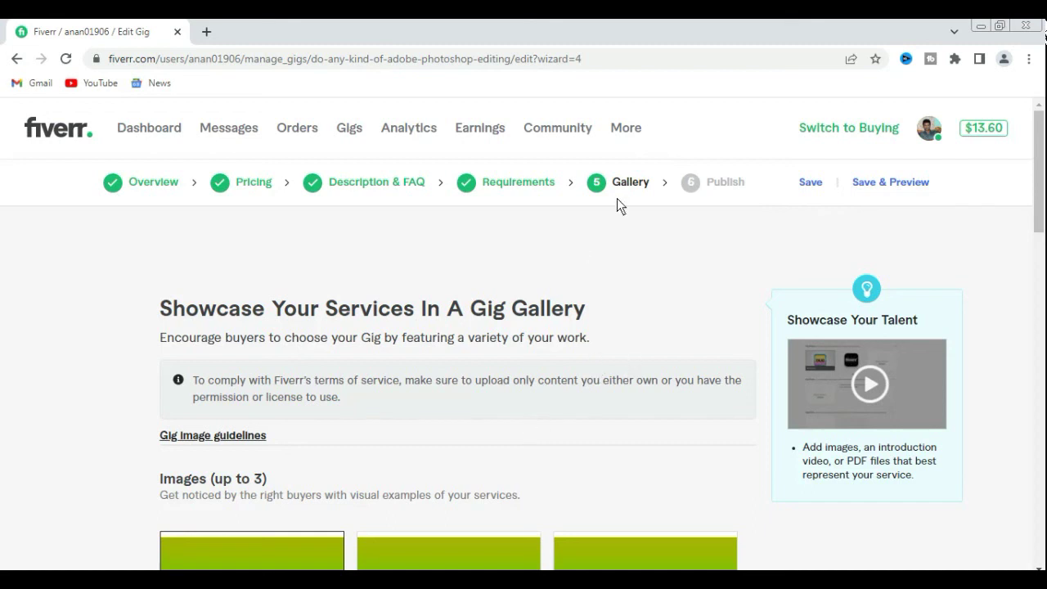
click(720, 182)
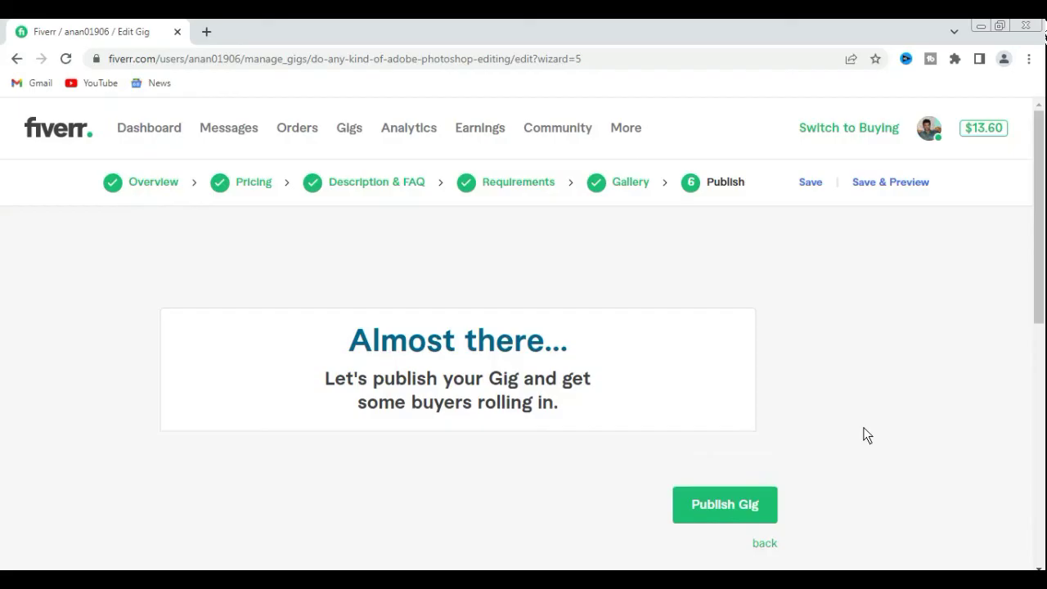
- View the seller profile, and reopen the draft gig "do any kind of adobe photoshop editing" for editing from the draft gigs
click(932, 131)
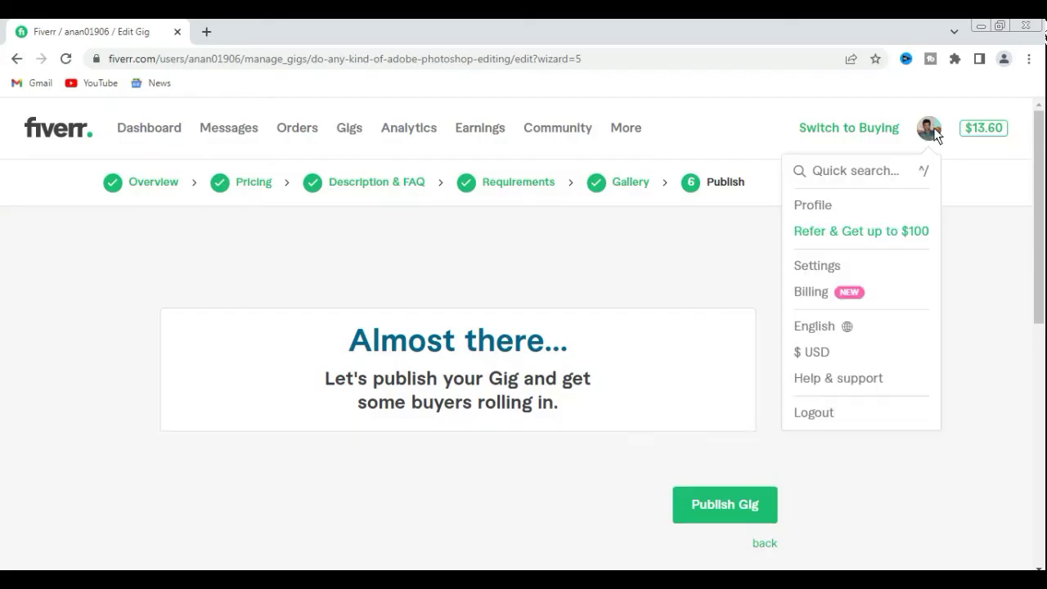
click(819, 206)
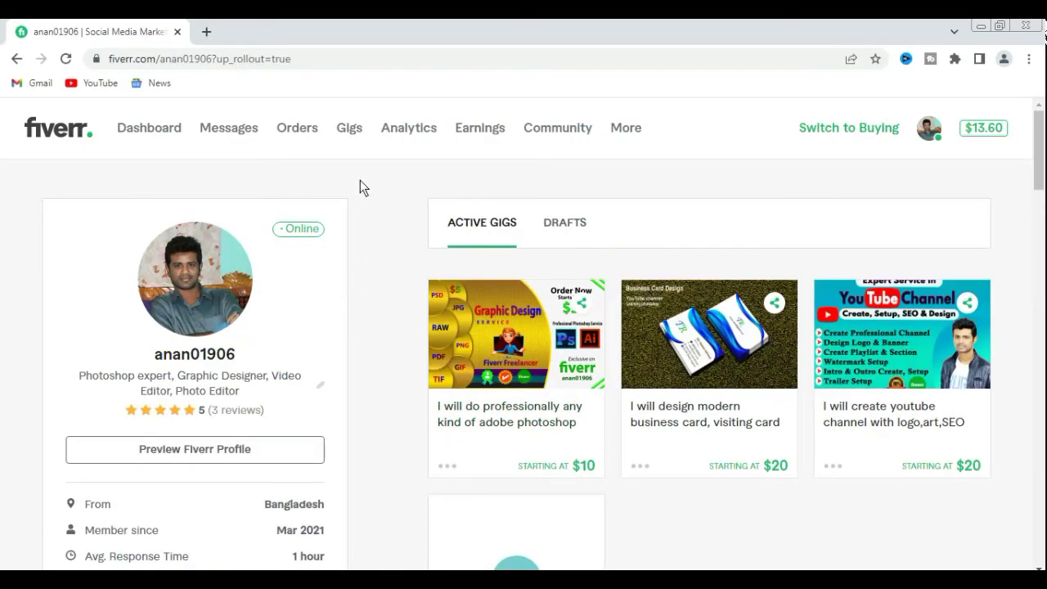
click(343, 129)
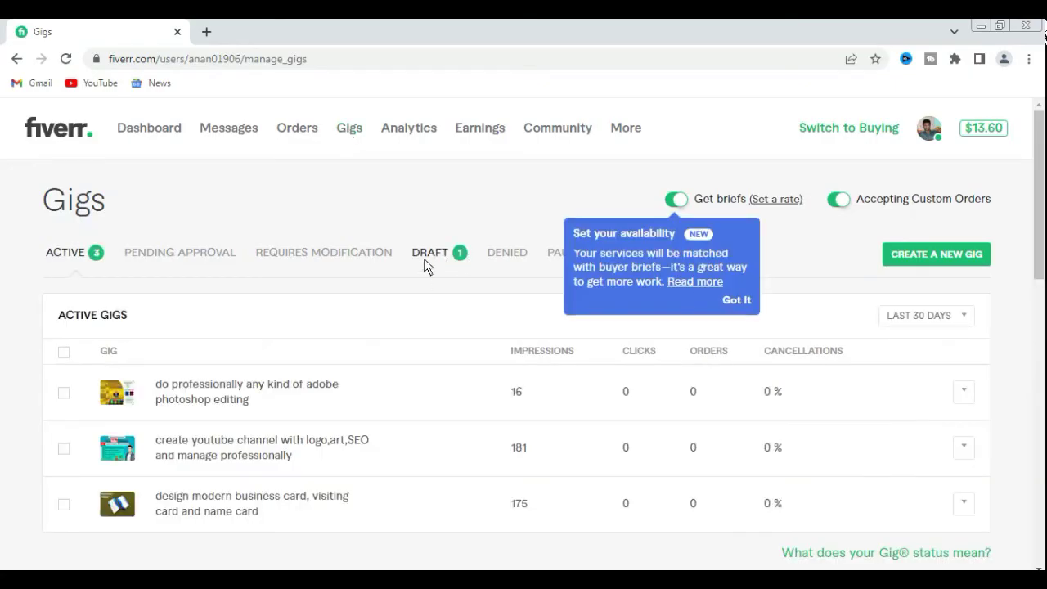
click(446, 254)
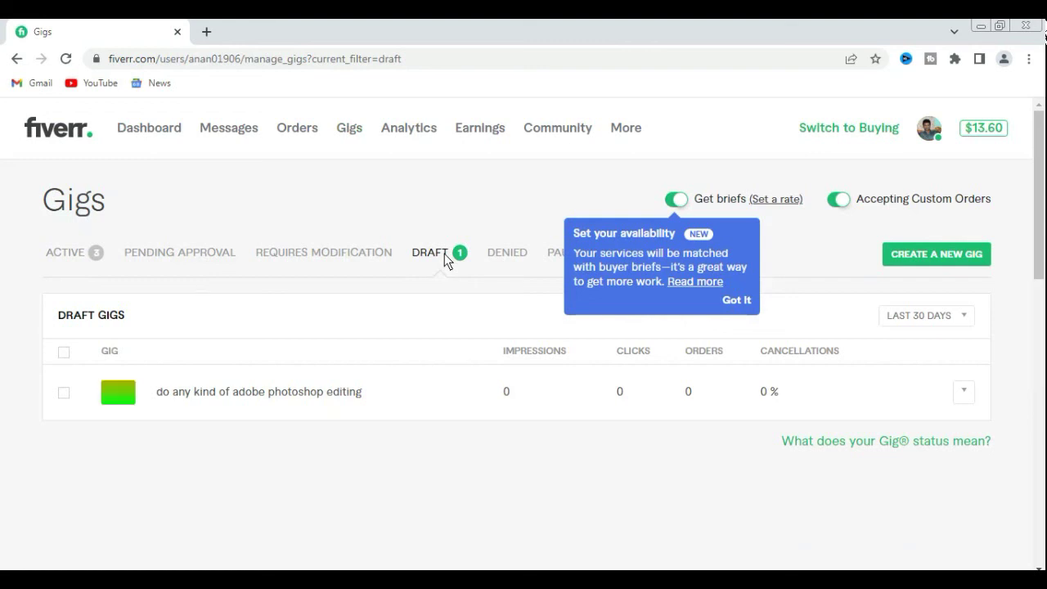
click(966, 391)
click(940, 393)
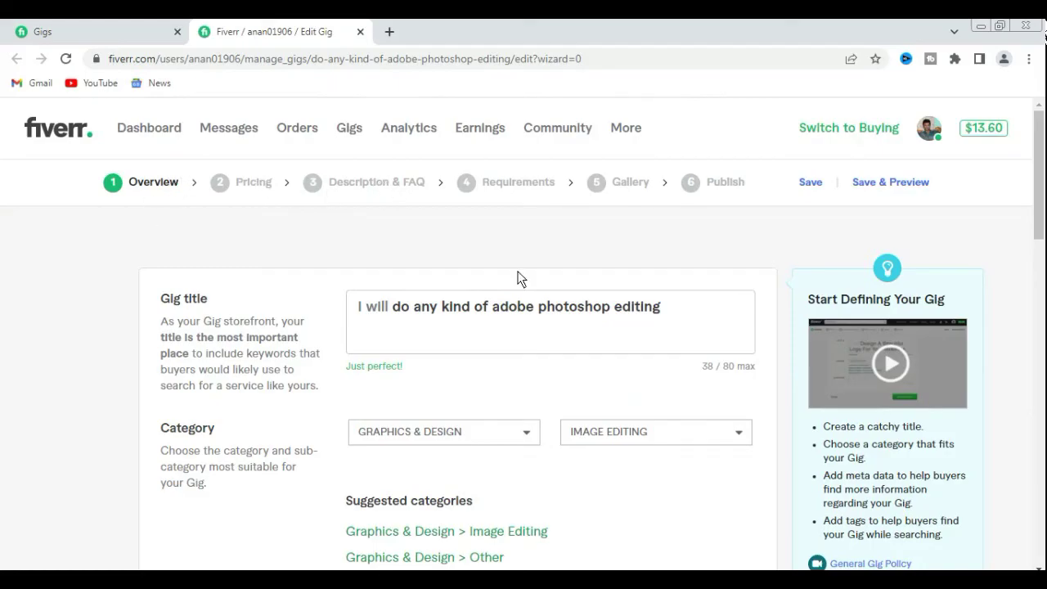
- Review the draft's Overview step, examining the title, category, available service types, metadata and search tags
scroll(519, 276, down, 9)
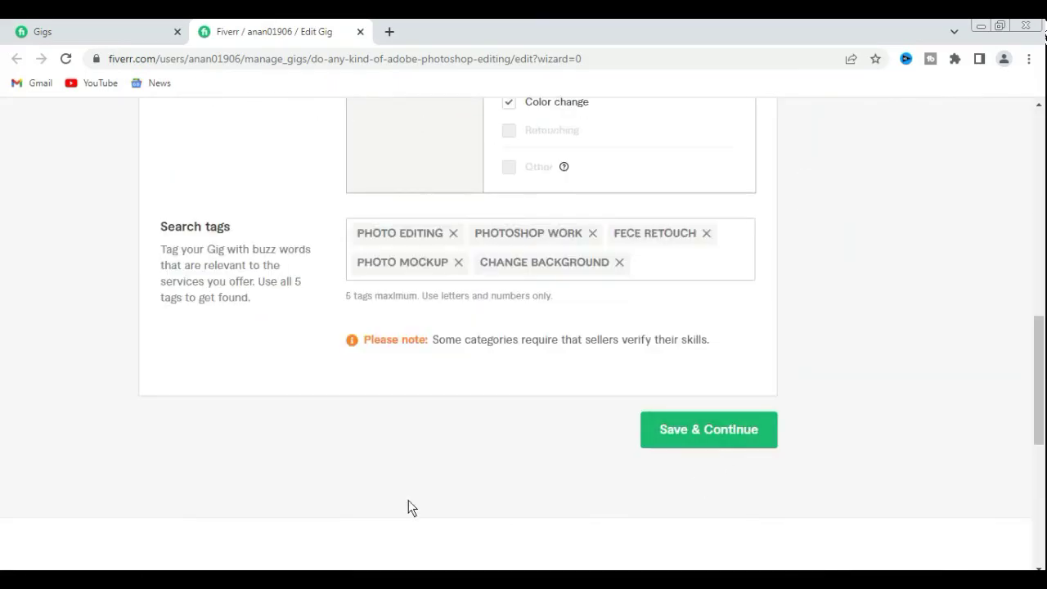
scroll(871, 441, up, 10)
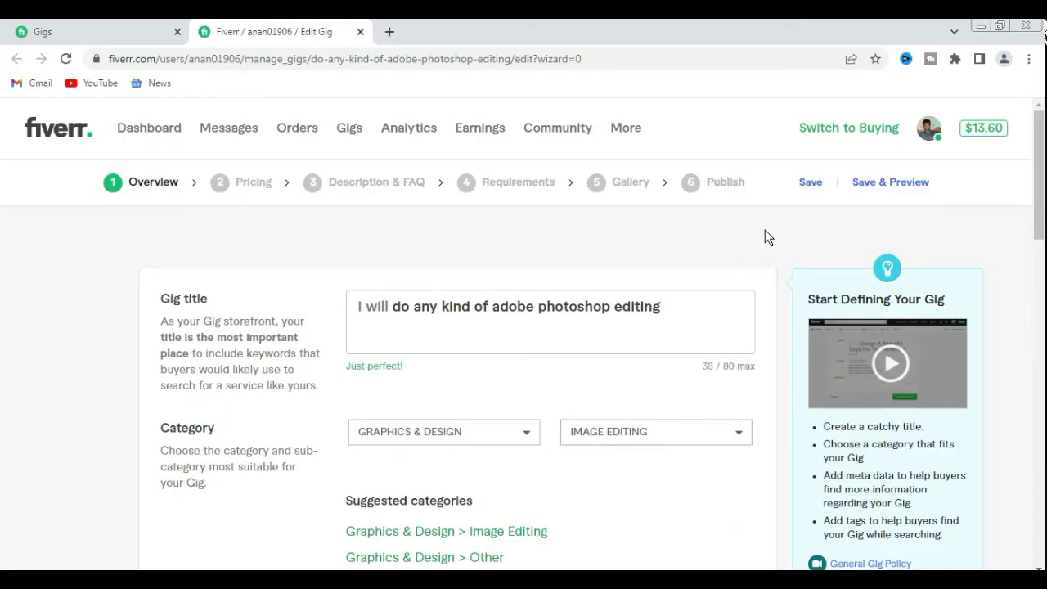
scroll(617, 473, down, 1)
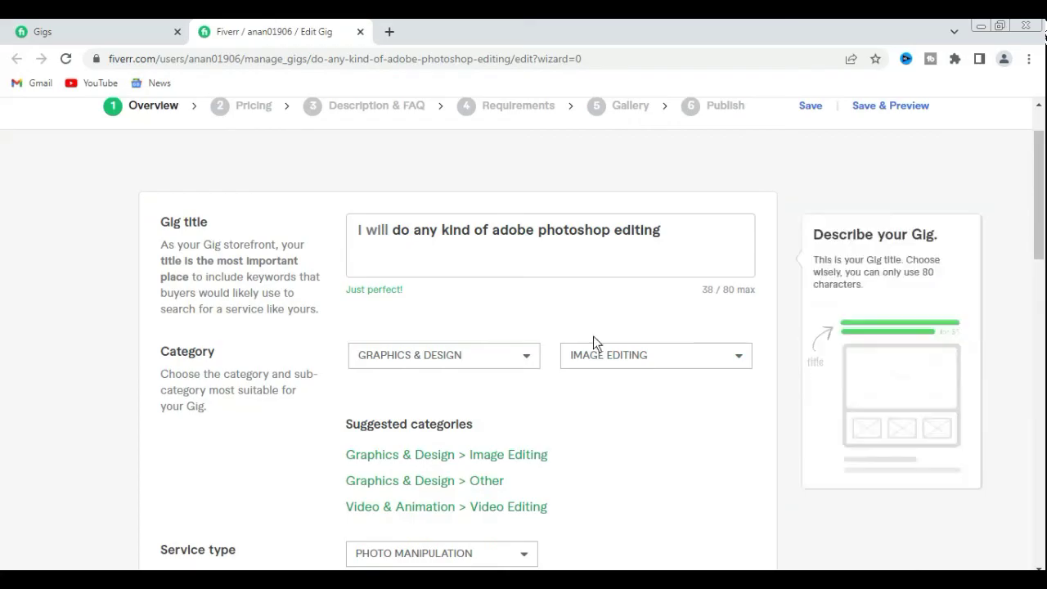
scroll(609, 513, down, 2)
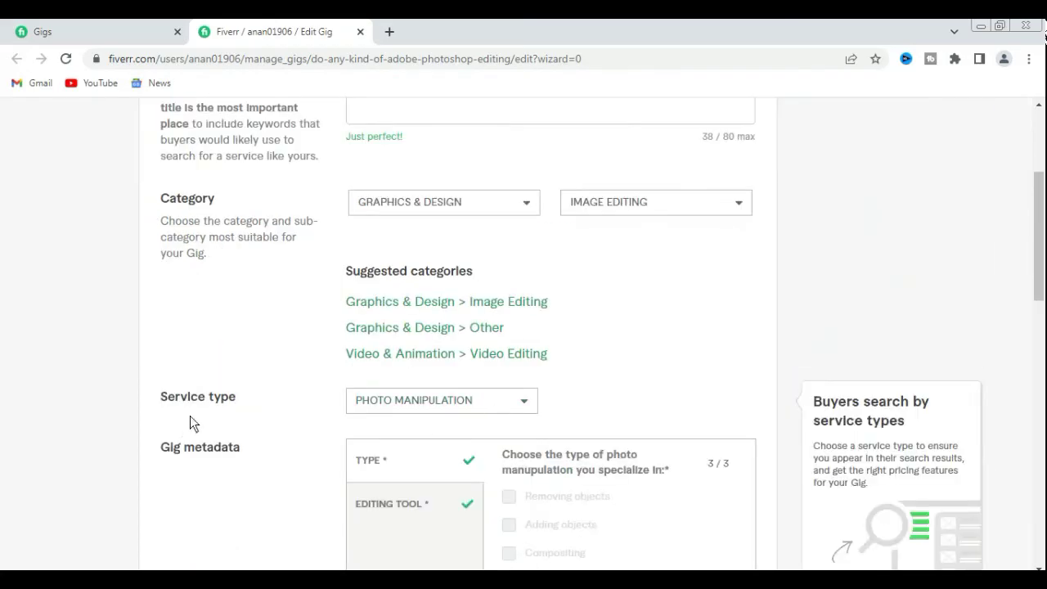
click(525, 403)
scroll(444, 424, up, 1)
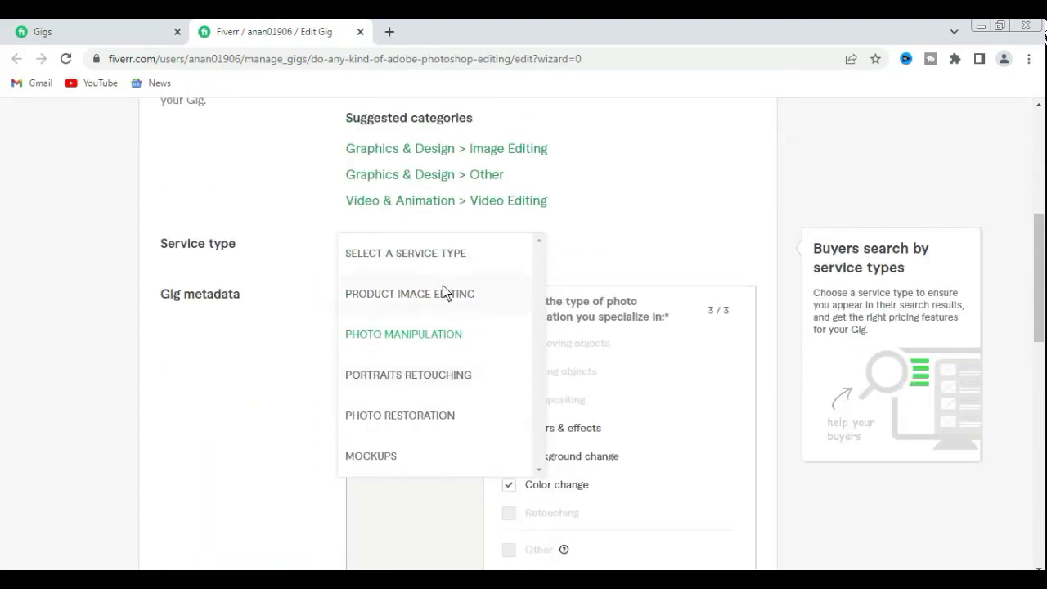
click(670, 197)
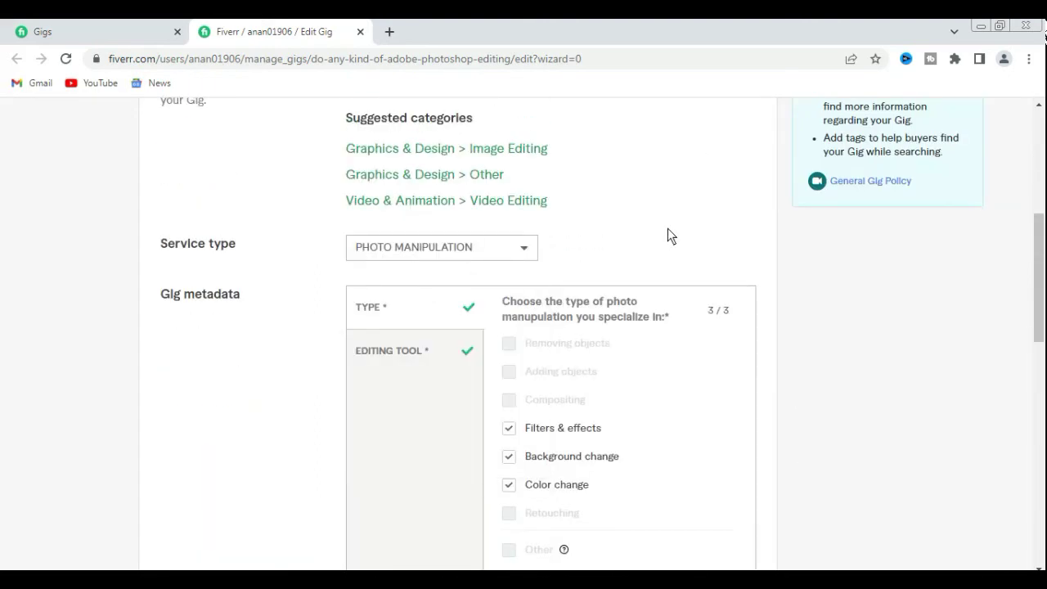
scroll(627, 253, up, 1)
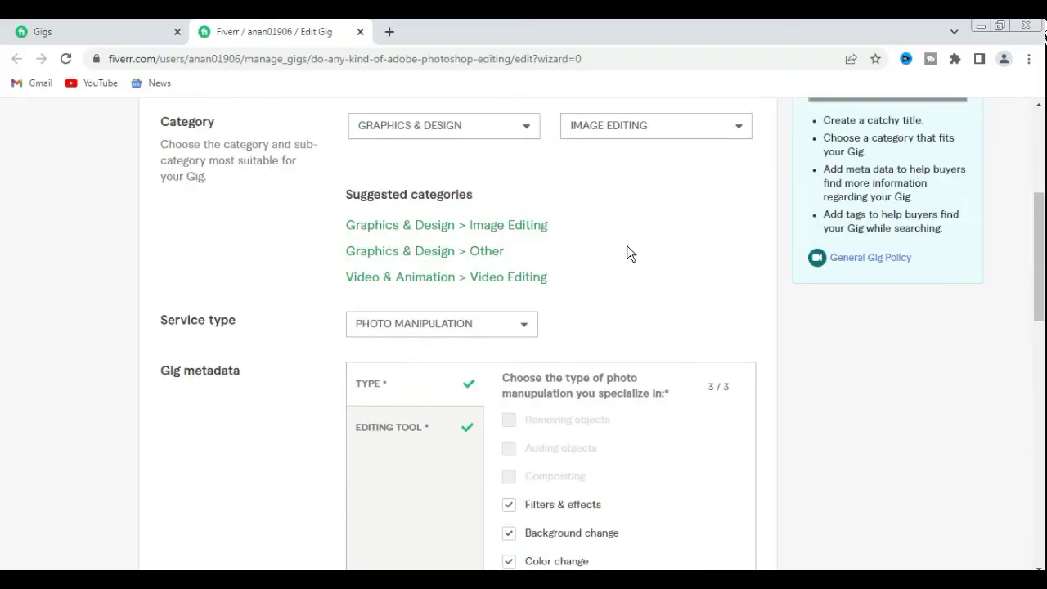
scroll(627, 253, up, 1)
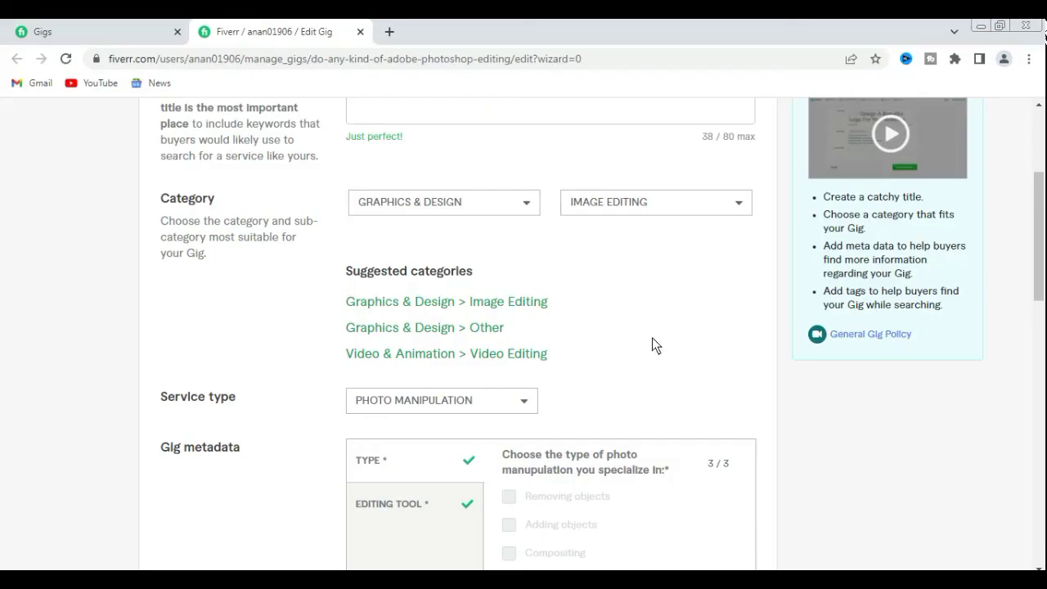
scroll(652, 344, up, 3)
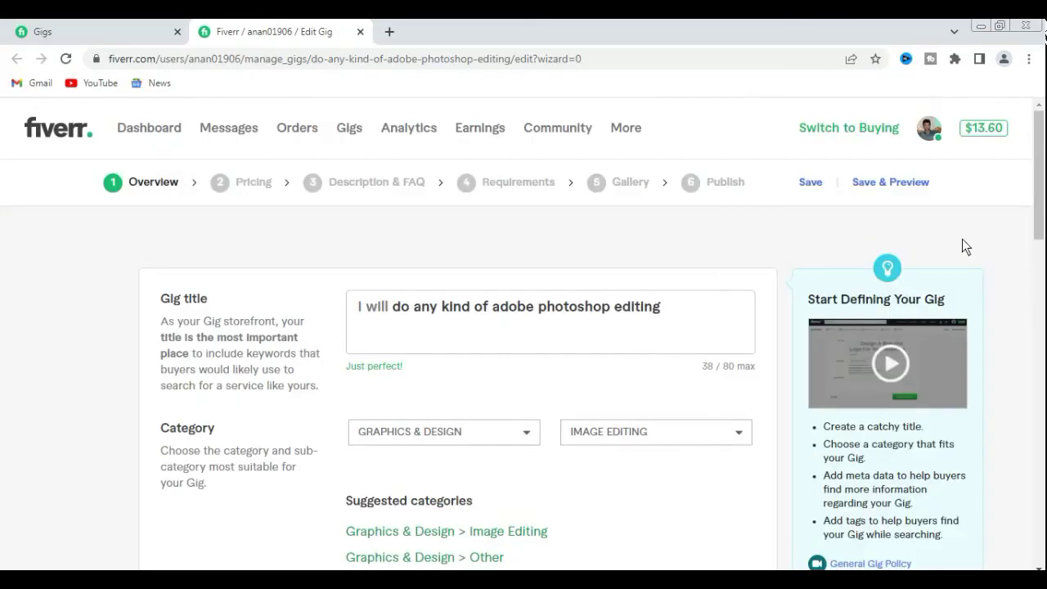